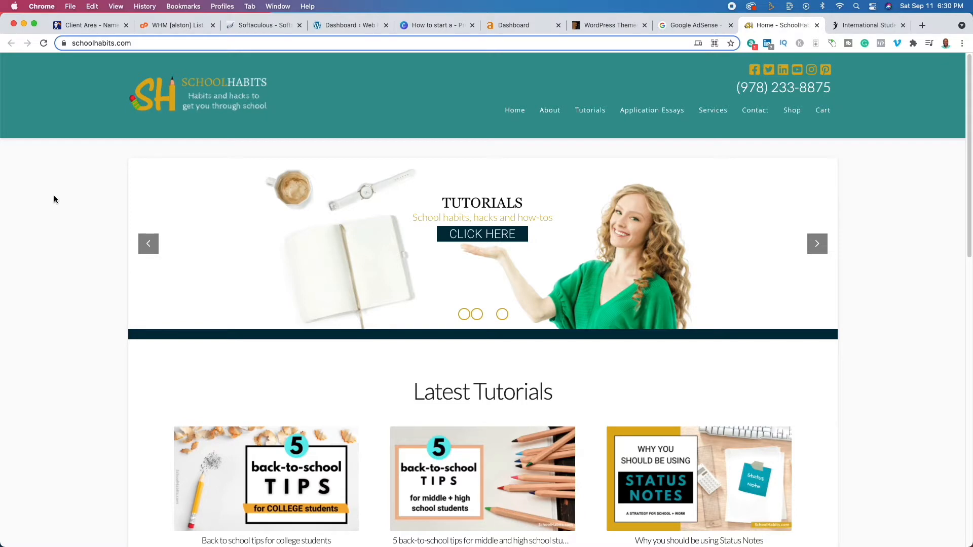
# Look through the School Habits home page, from the latest tutorials to the newsletter sign-up, as an example student blog
pyautogui.scroll(-3, 75, 208)
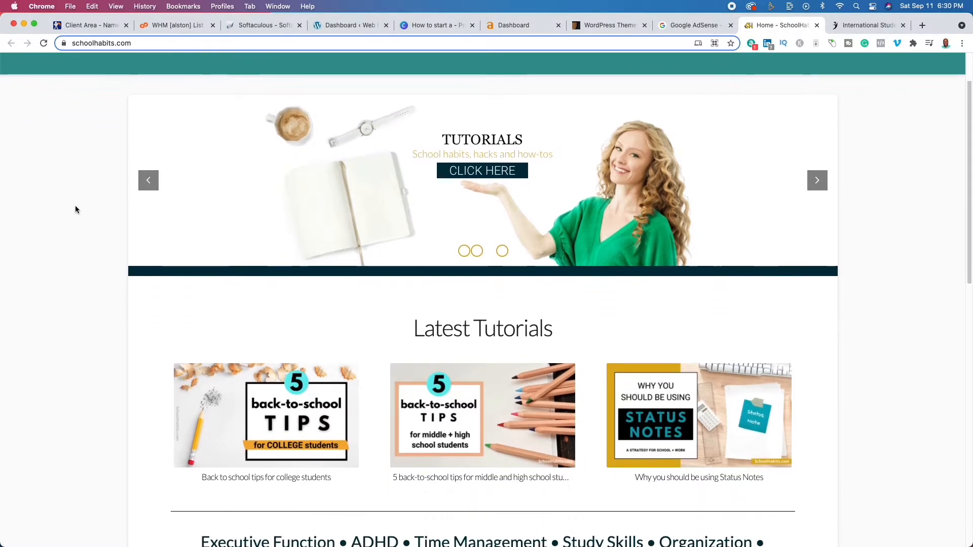
pyautogui.scroll(3, 75, 209)
pyautogui.scroll(-10, 75, 210)
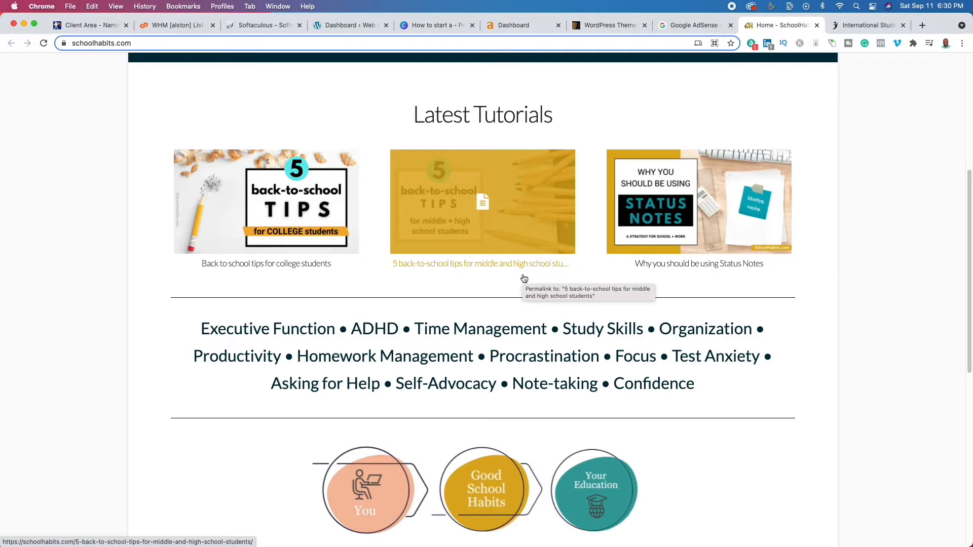
pyautogui.scroll(-10, 710, 365)
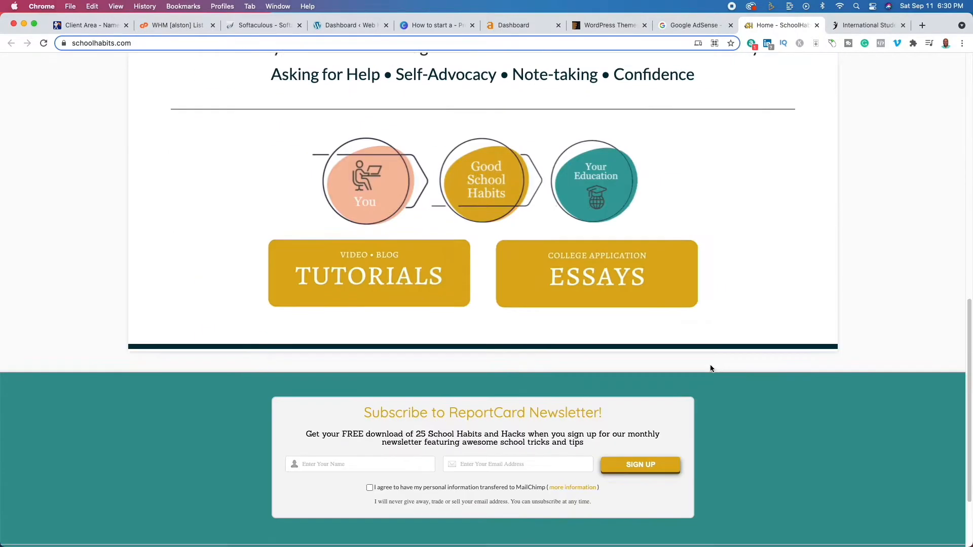
pyautogui.scroll(8, 769, 355)
pyautogui.scroll(15, 768, 355)
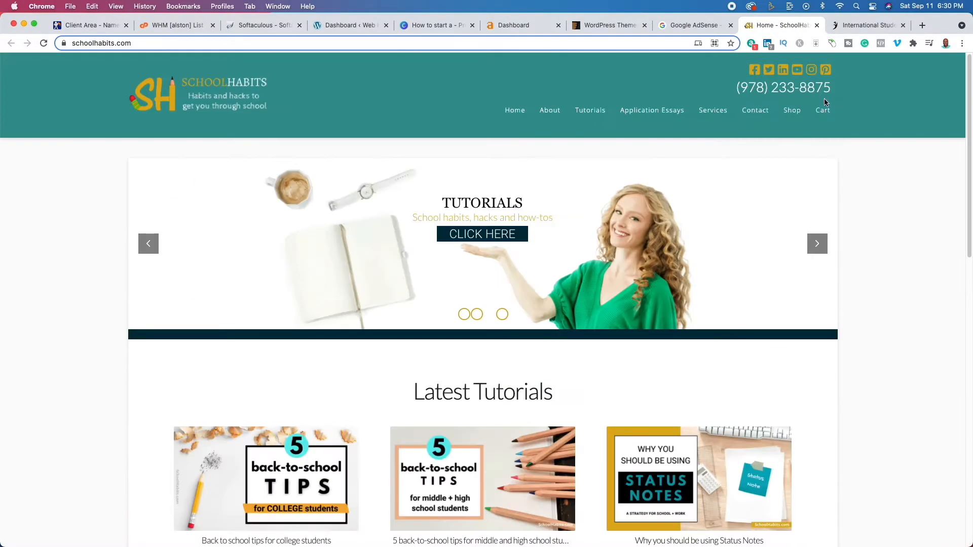
# Look through the posts and archives on the International Student Blog's front page
pyautogui.click(862, 25)
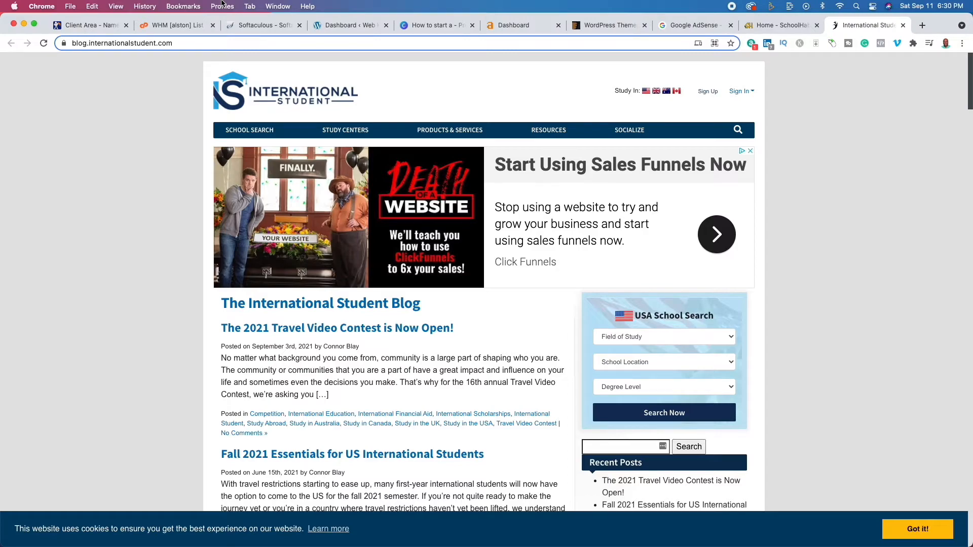
pyautogui.scroll(-13, 151, 253)
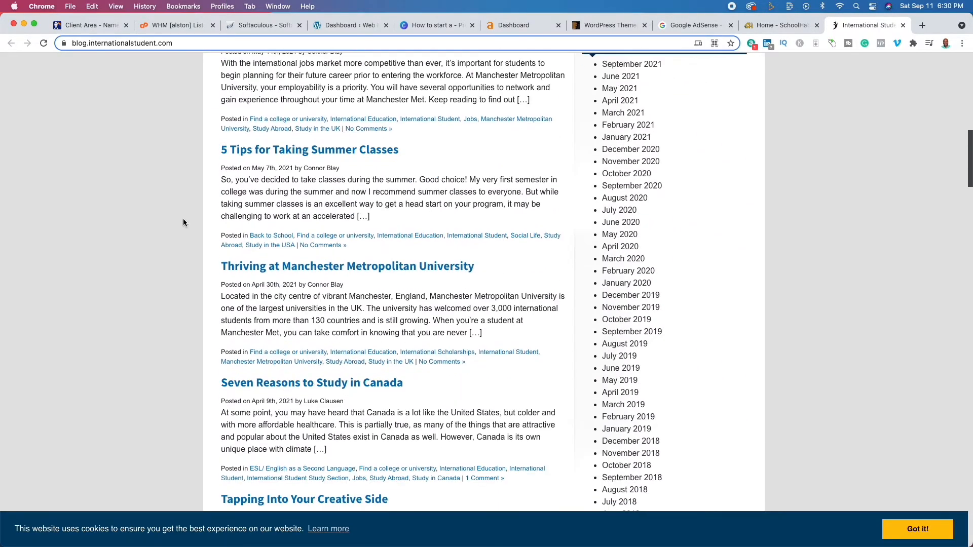
pyautogui.scroll(4, 196, 205)
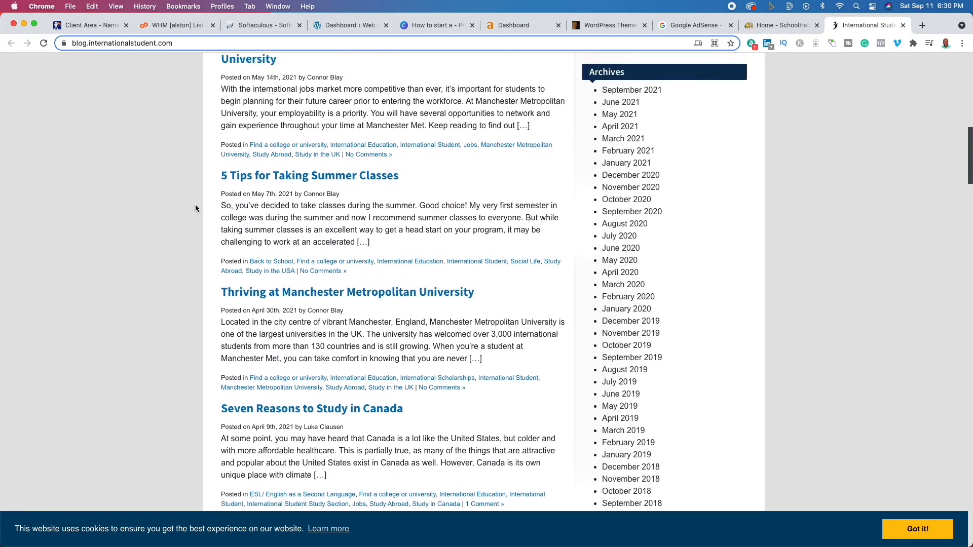
pyautogui.scroll(15, 195, 205)
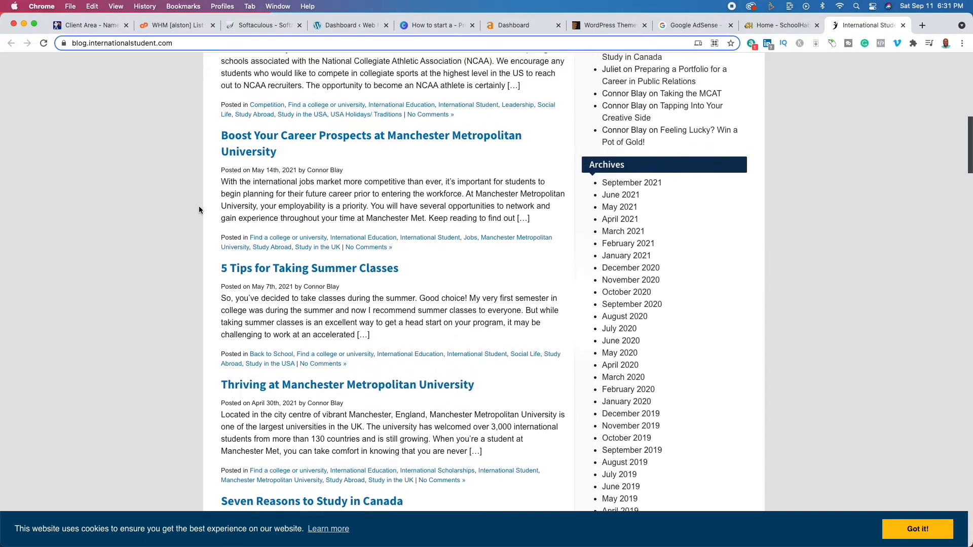
pyautogui.scroll(3, 199, 210)
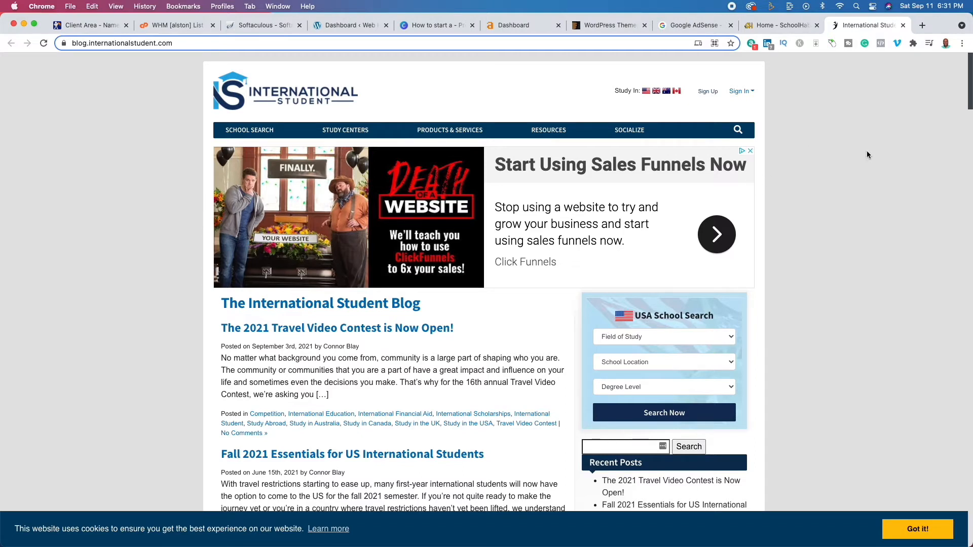
# Copy the address blog.internationalstudent.com and analyze it in Ahrefs Site Explorer with the *.domain/* scope
pyautogui.click(413, 42)
pyautogui.press('super+c')
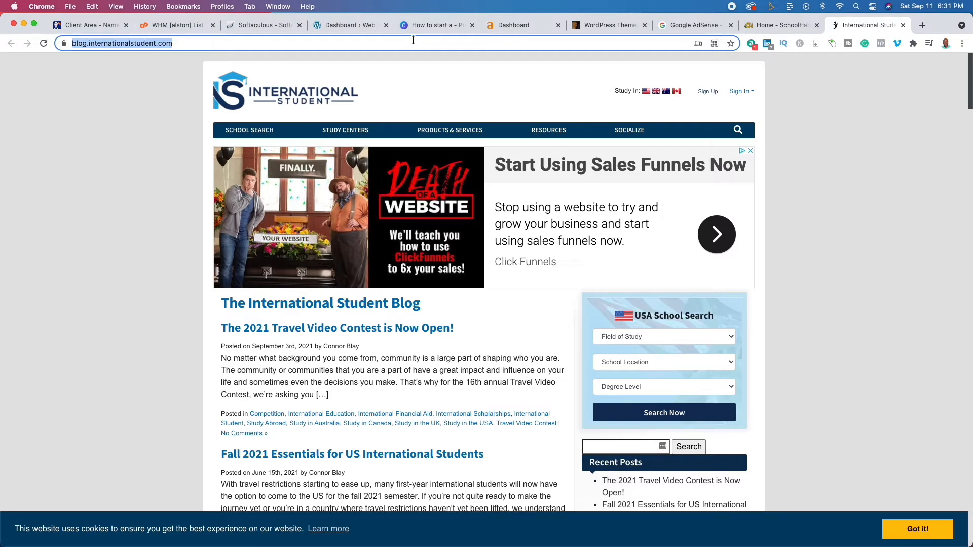
pyautogui.click(519, 22)
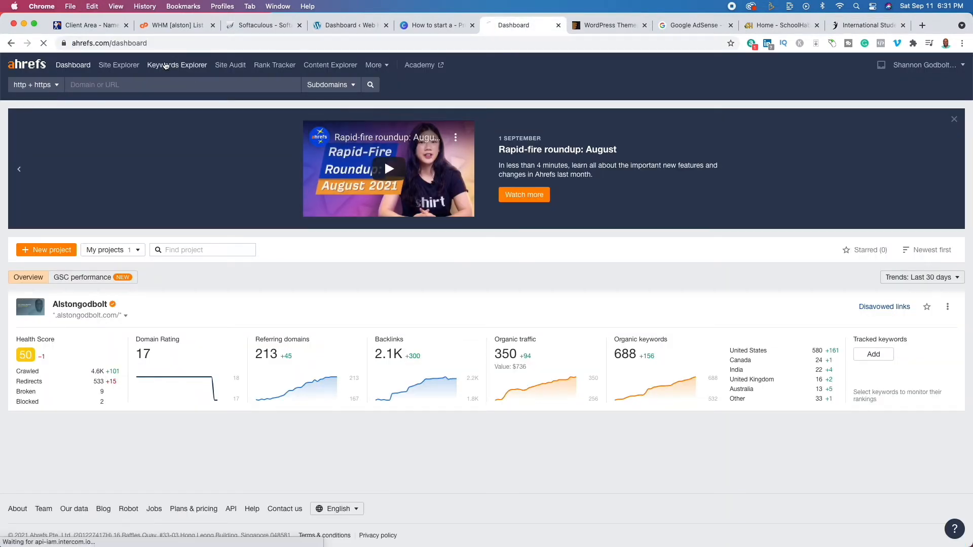
pyautogui.click(172, 65)
pyautogui.click(114, 66)
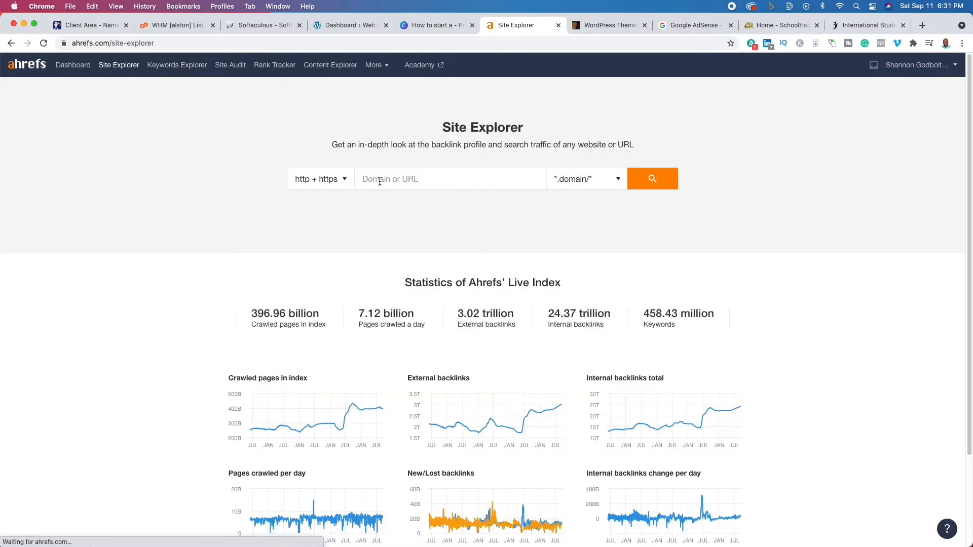
pyautogui.click(378, 181)
pyautogui.press('super+v')
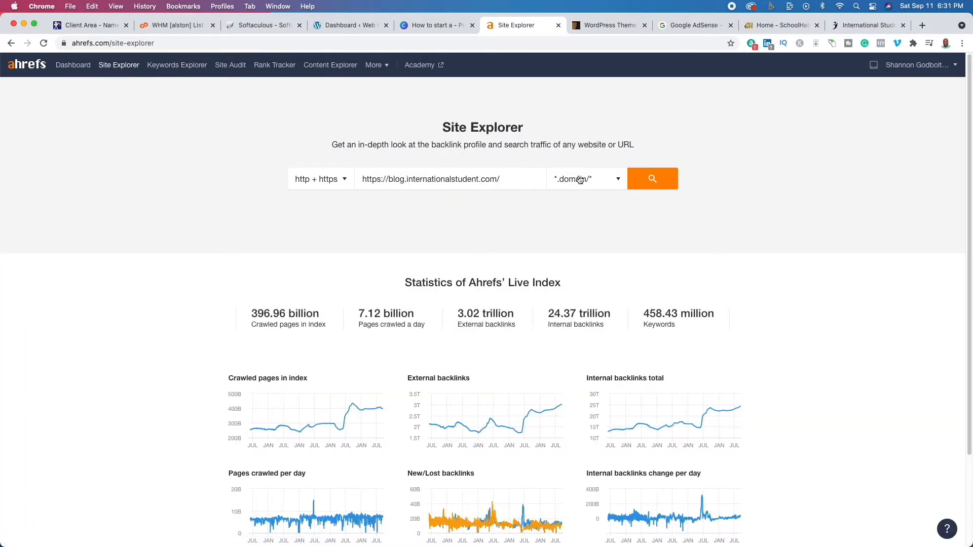
pyautogui.click(653, 183)
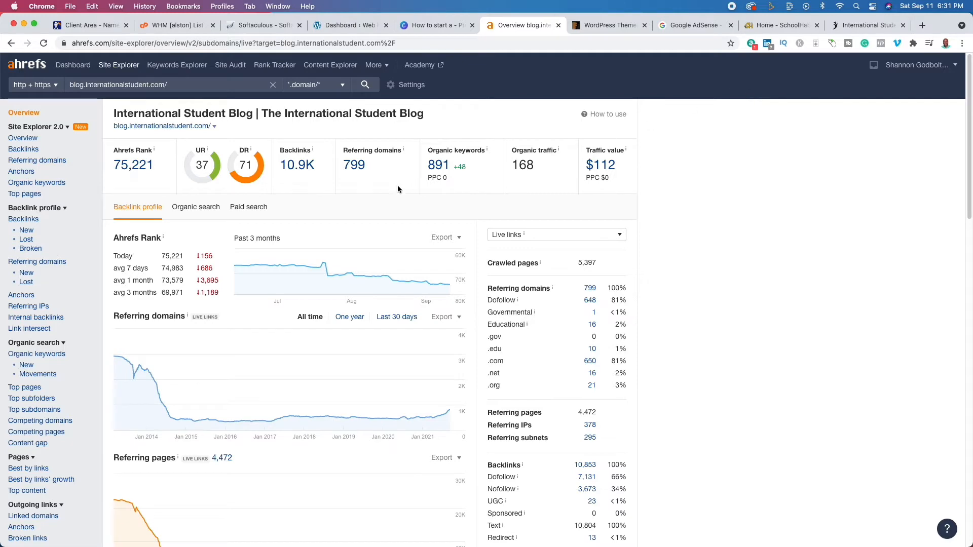
# Open the blog's organic keywords report and look through the keywords with their volume, difficulty and position
pyautogui.click(440, 169)
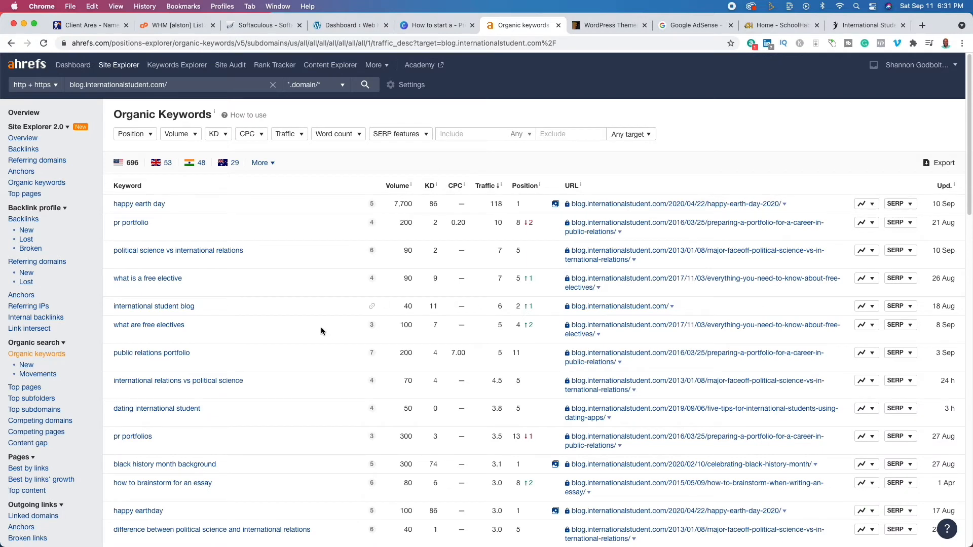
pyautogui.scroll(-3, 320, 324)
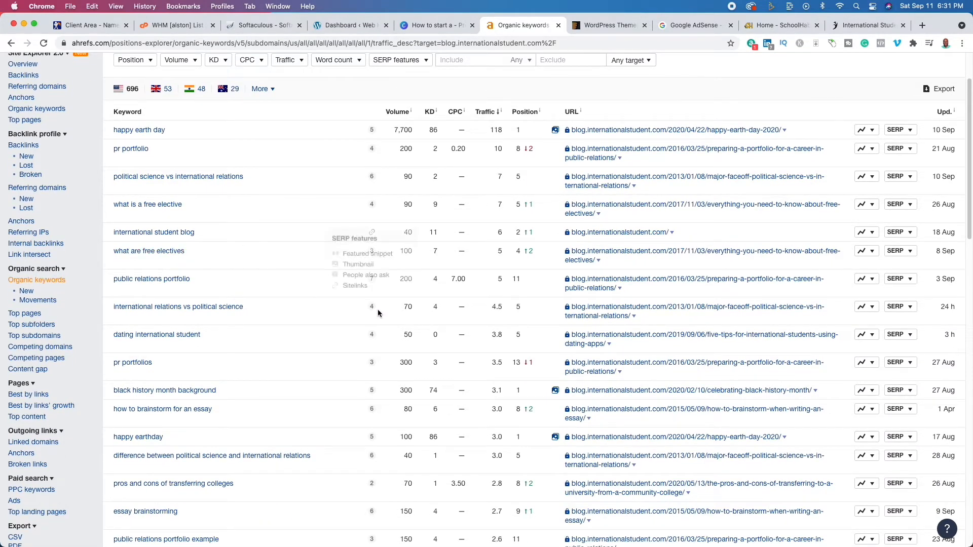
pyautogui.scroll(-3, 295, 314)
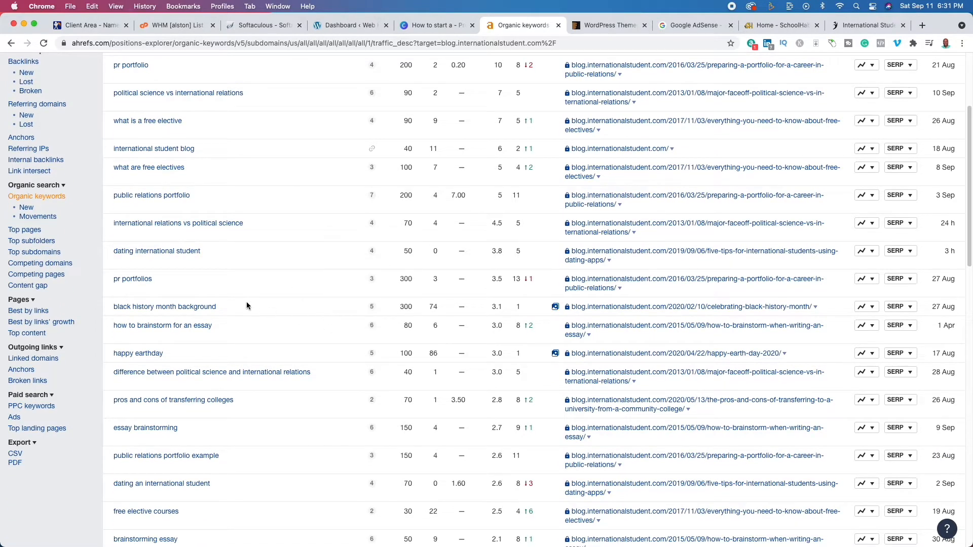
pyautogui.scroll(-10, 297, 326)
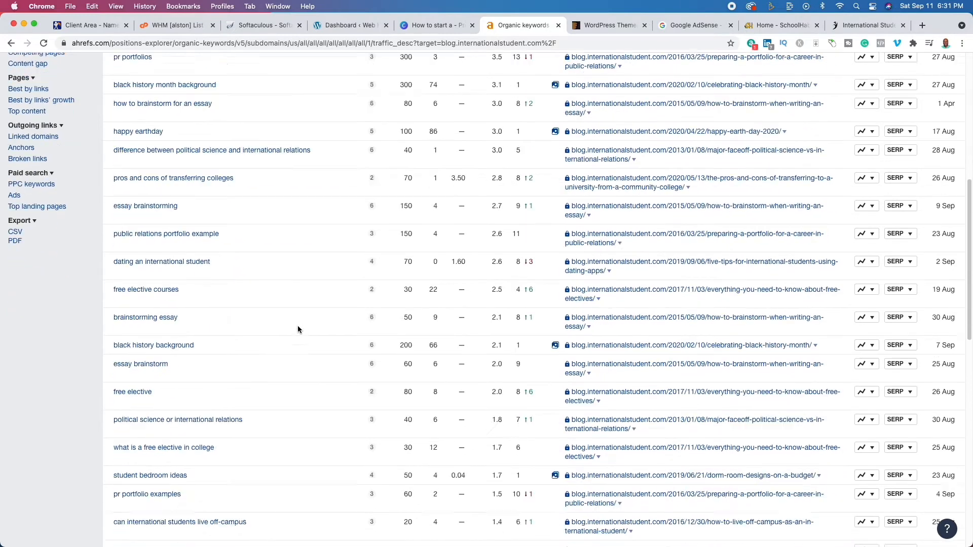
pyautogui.scroll(1, 297, 326)
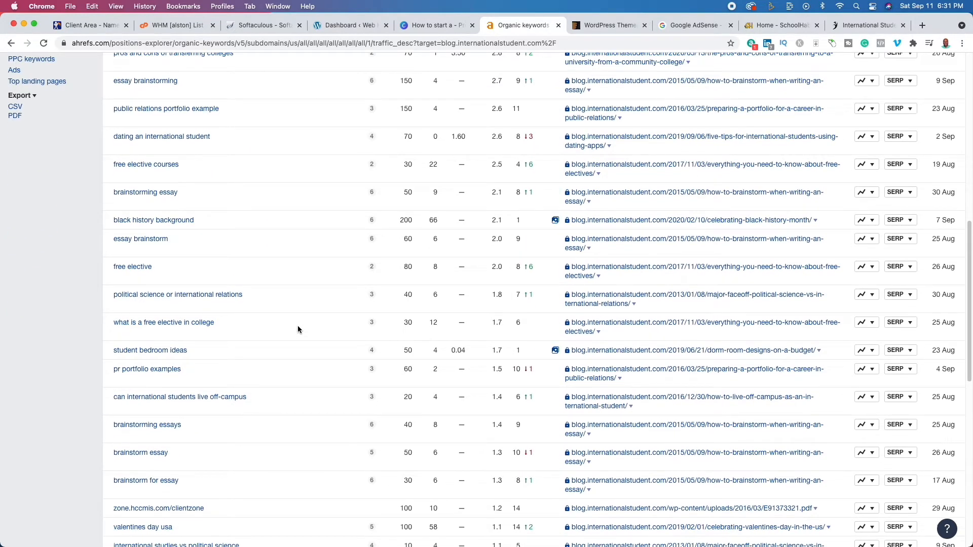
pyautogui.scroll(10, 299, 327)
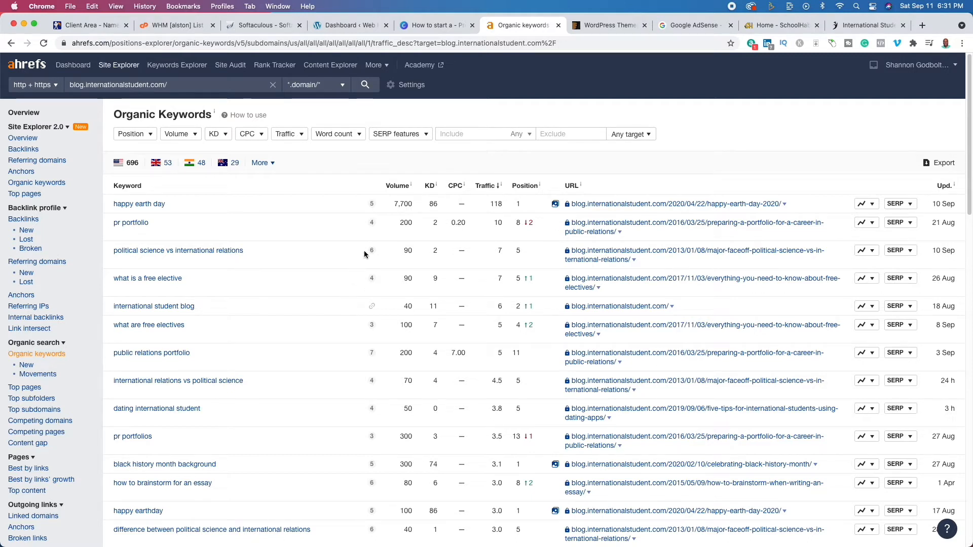
# Filter the organic keywords to a maximum keyword difficulty of 5 and review the remaining low-competition keywords
pyautogui.click(225, 135)
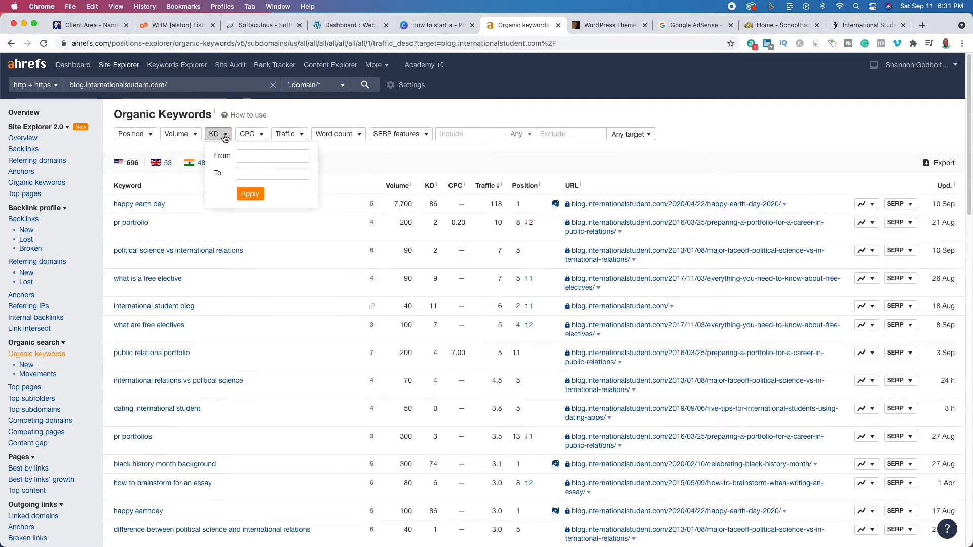
pyautogui.click(260, 175)
pyautogui.write('5')
pyautogui.press('Return')
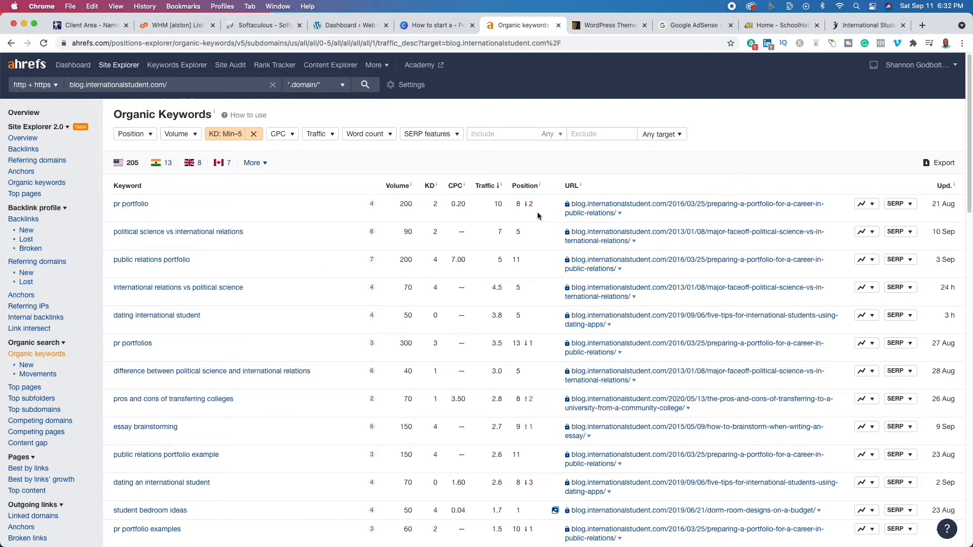
pyautogui.scroll(-3, 355, 415)
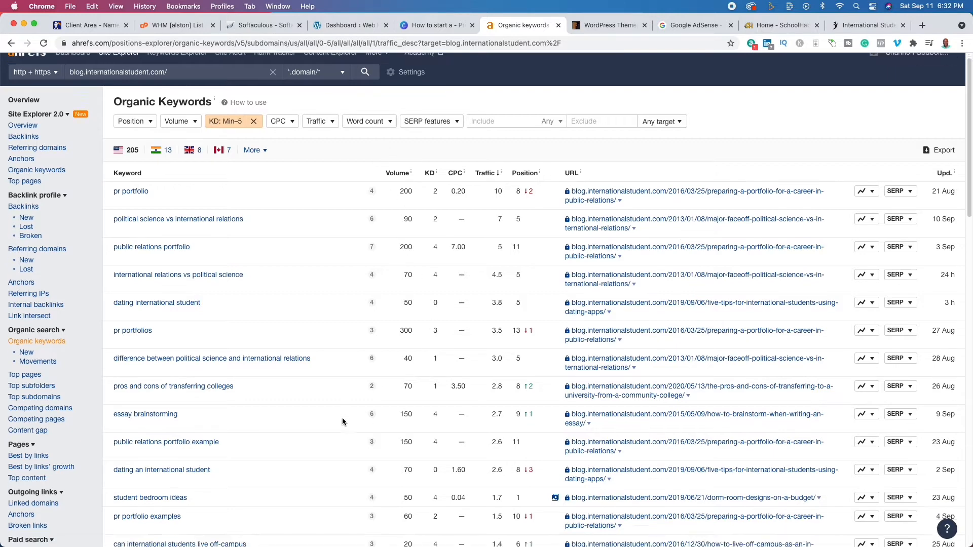
pyautogui.scroll(-5, 399, 358)
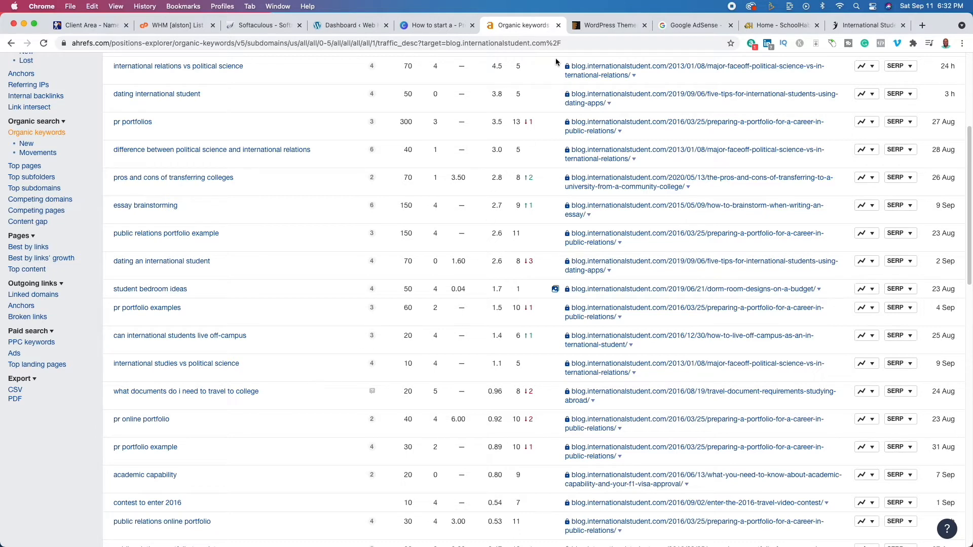
pyautogui.click(436, 25)
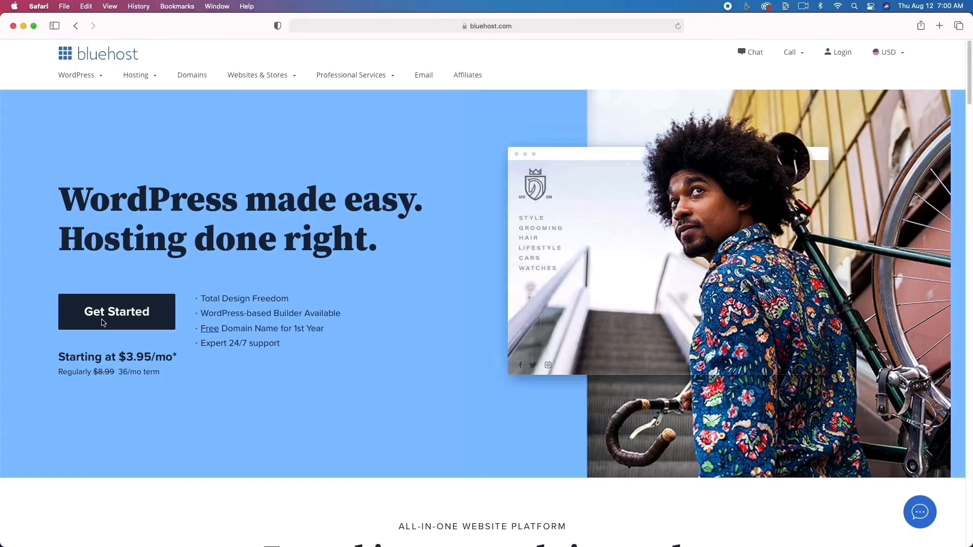
# Start the Bluehost sign-up, compare the 36-month hosting plans and select the Basic plan at $3.95/mo
pyautogui.click(115, 314)
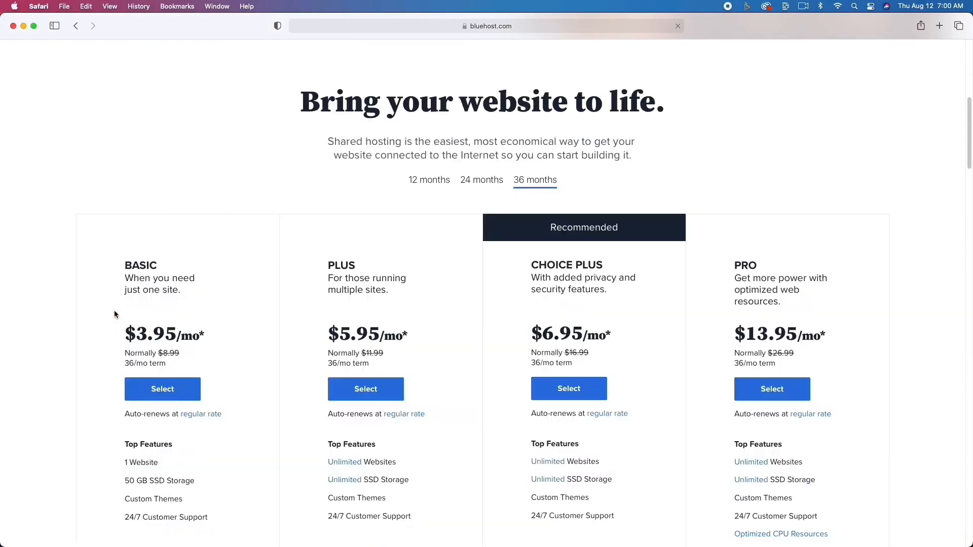
pyautogui.scroll(-7, 114, 314)
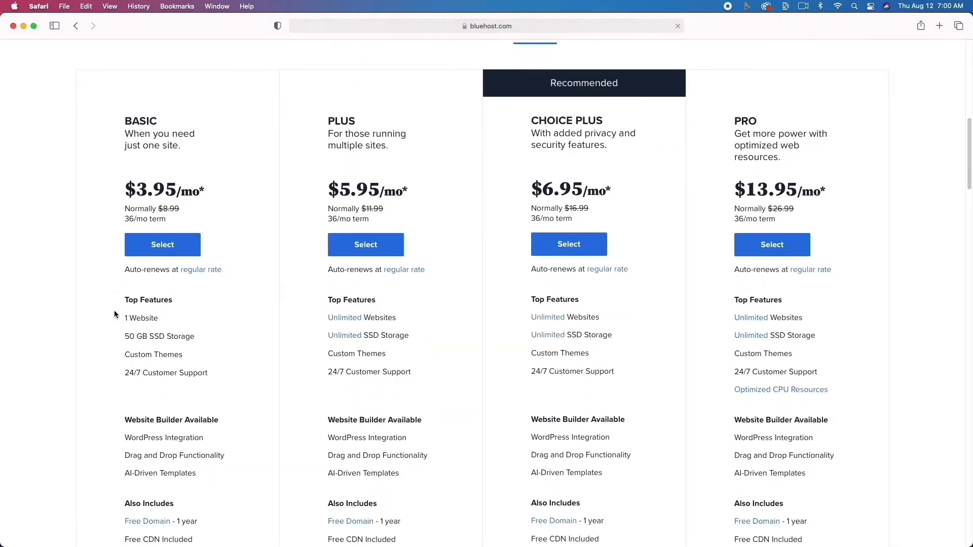
pyautogui.scroll(3, 115, 313)
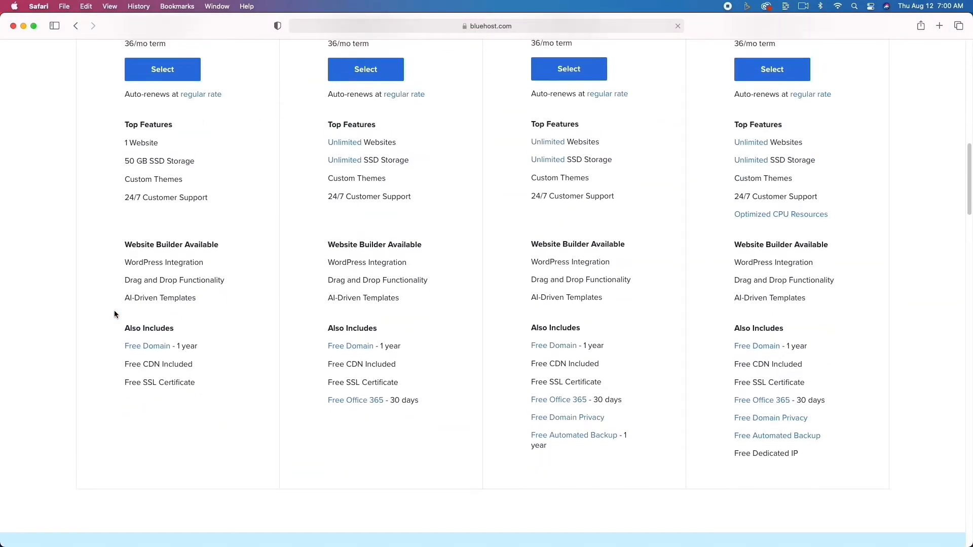
pyautogui.scroll(2, 114, 315)
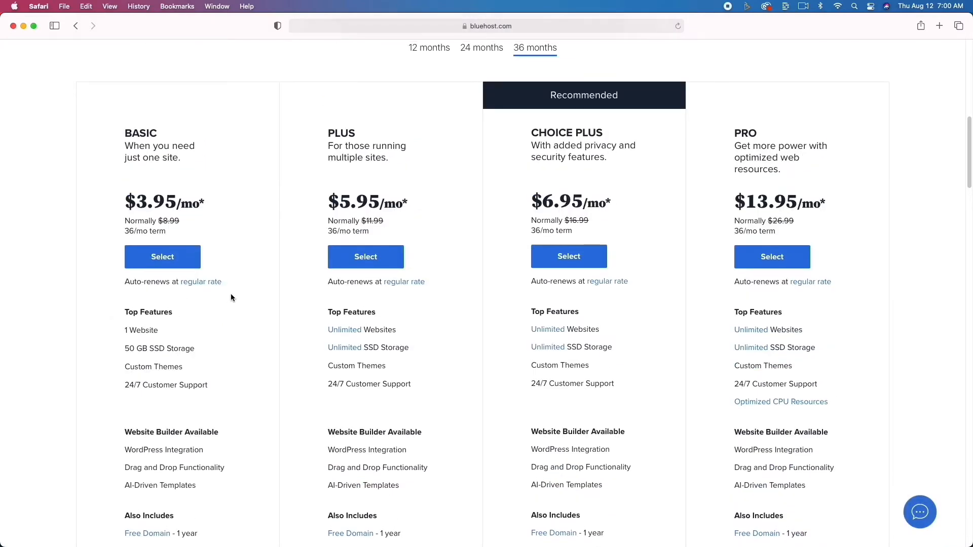
pyautogui.click(181, 254)
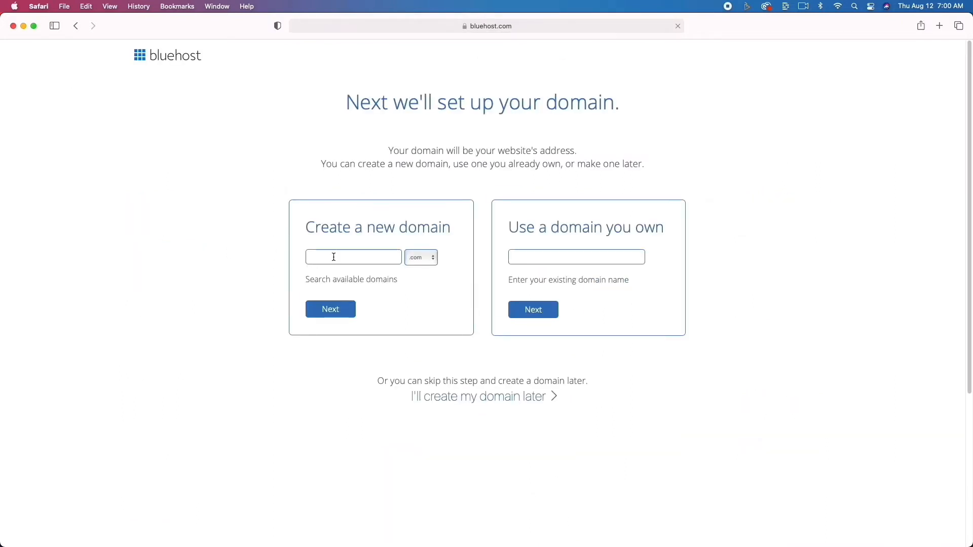
# Try to create the new domain webhostingreview.com for the hosting account
pyautogui.click(333, 257)
pyautogui.write('webhostingreview')
pyautogui.click(350, 309)
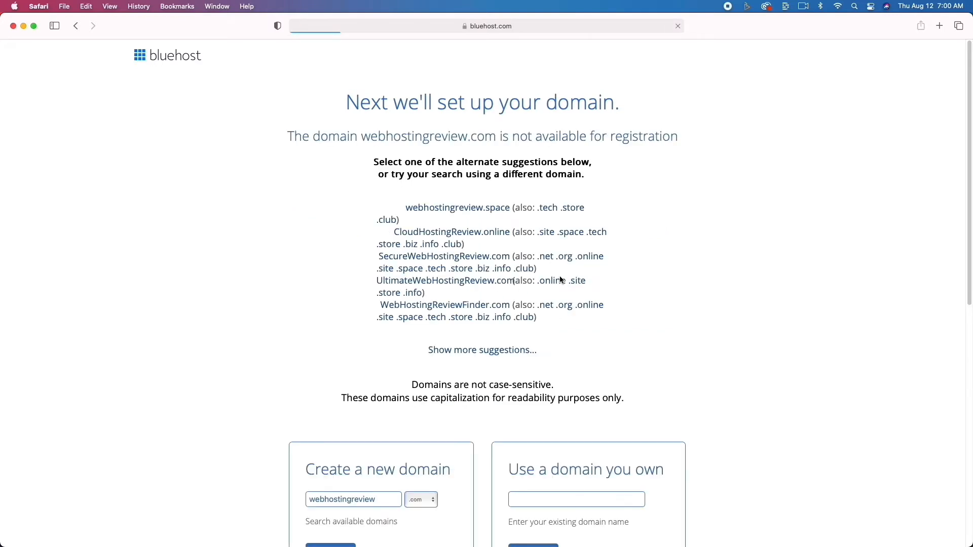
# Change the new domain to webhostingrewinds.com, submit it and review the account and package information form
pyautogui.scroll(-3, 484, 288)
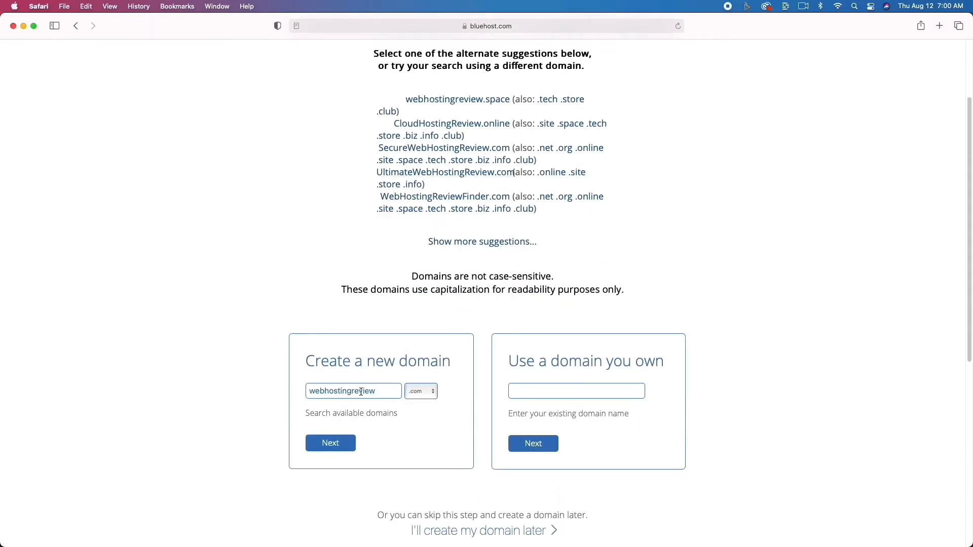
pyautogui.moveTo(358, 393); pyautogui.dragTo(391, 393)
pyautogui.write('winds')
pyautogui.click(338, 443)
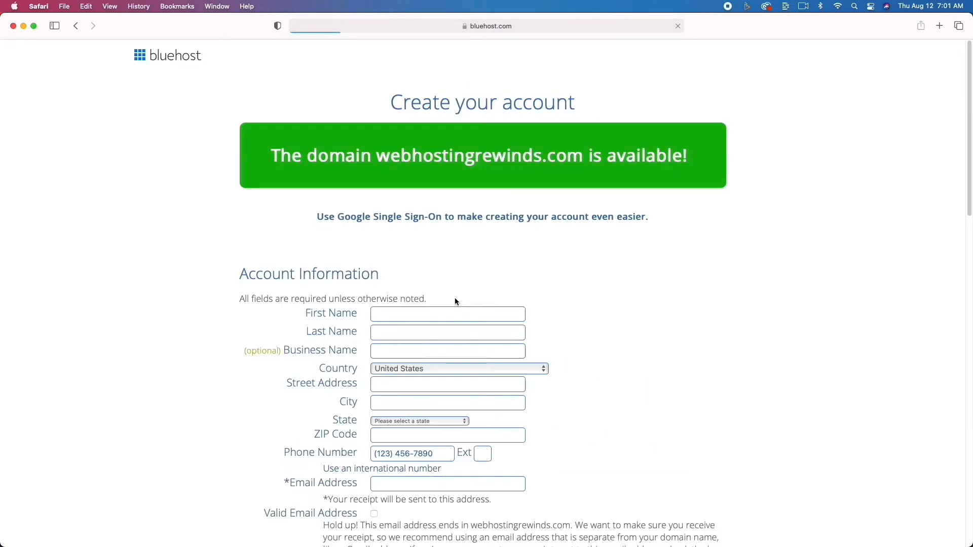
pyautogui.scroll(-2, 224, 287)
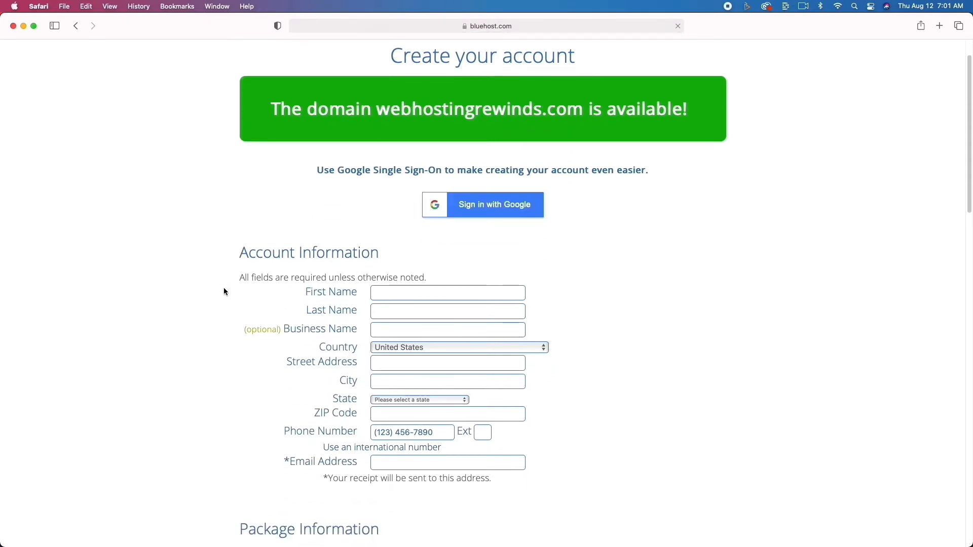
pyautogui.scroll(-2, 225, 292)
pyautogui.scroll(-2, 225, 291)
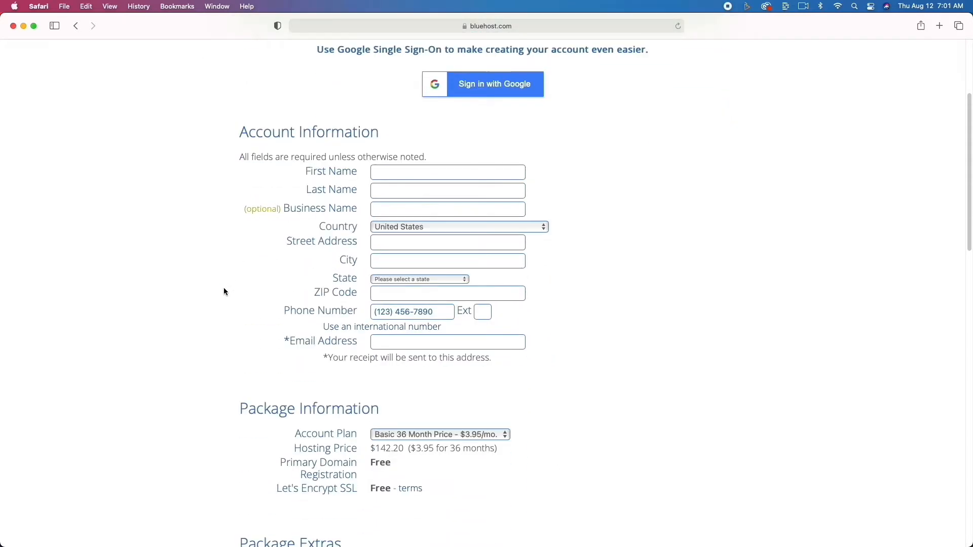
# Review the sign-up form's account information, package extras, payment fields and auto-renewal terms
pyautogui.scroll(-3, 225, 291)
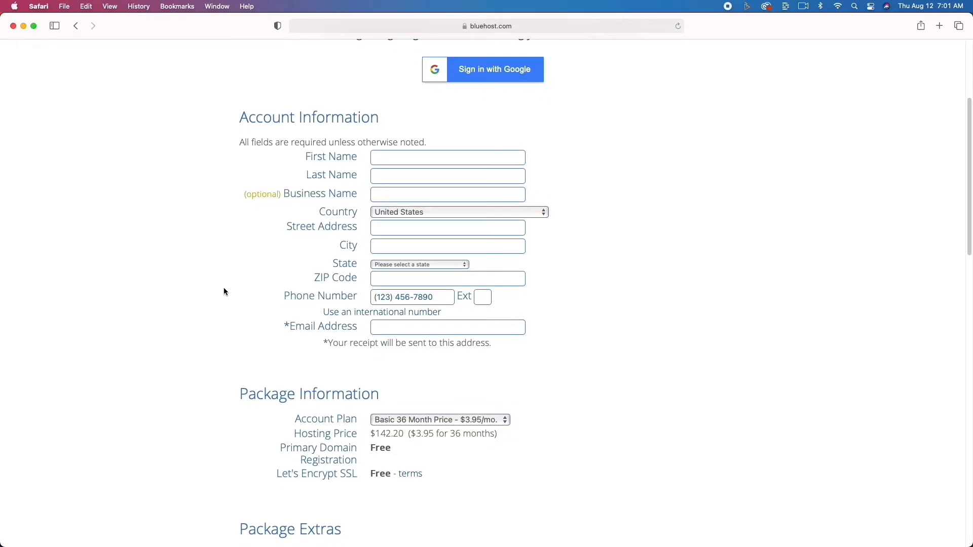
pyautogui.scroll(-3, 225, 292)
pyautogui.scroll(8, 224, 291)
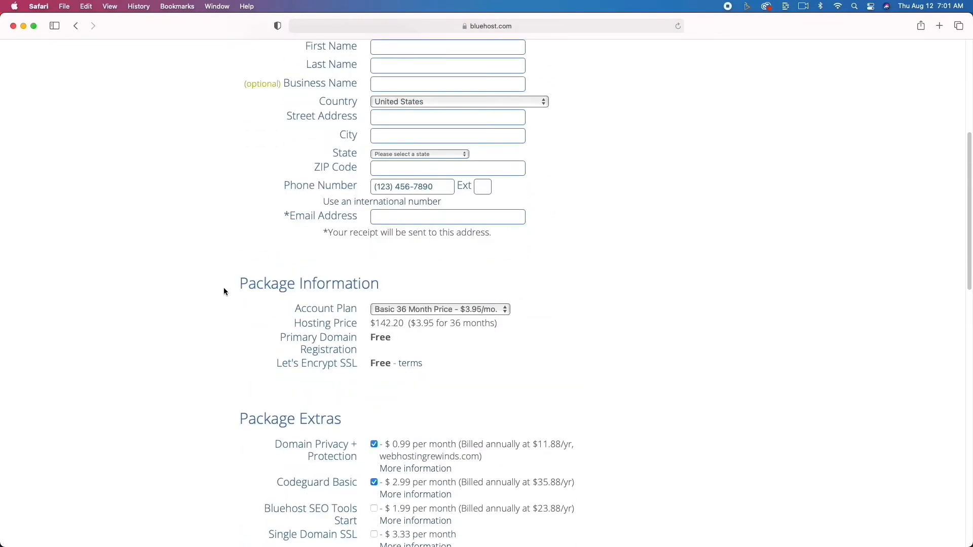
pyautogui.scroll(-3, 224, 291)
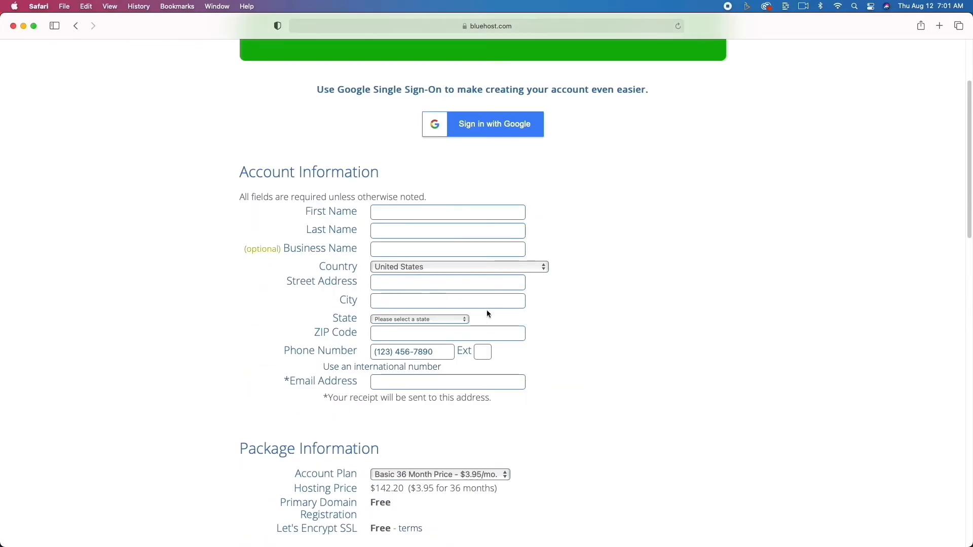
pyautogui.scroll(-6, 583, 351)
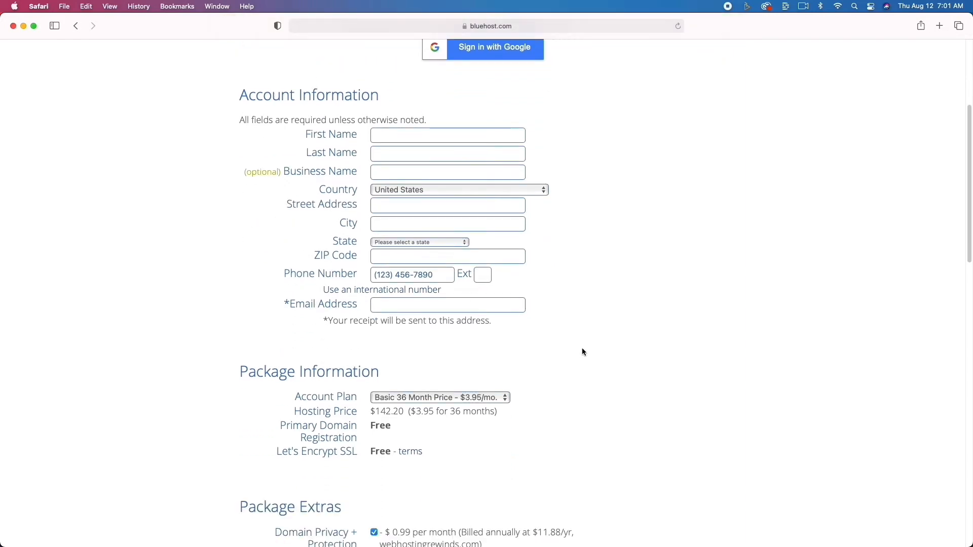
pyautogui.scroll(-3, 582, 351)
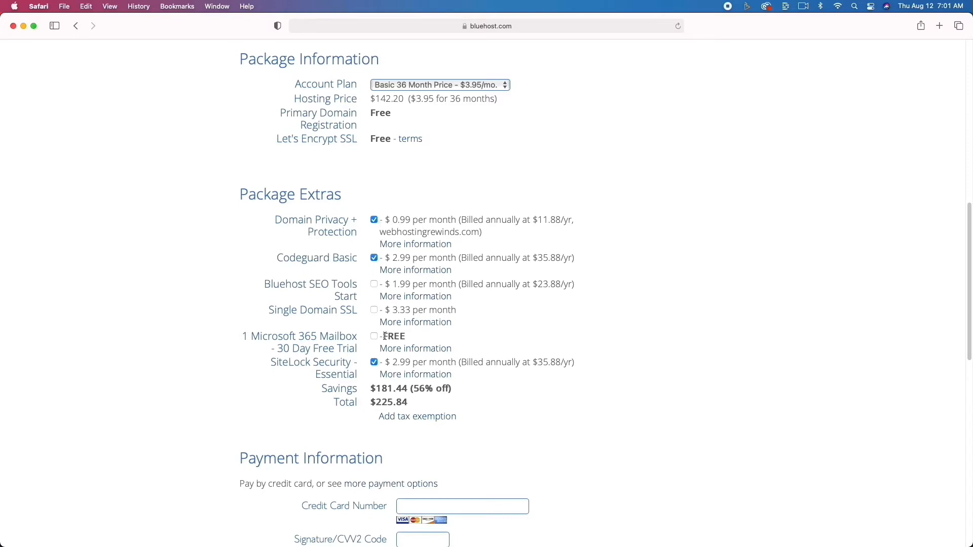
pyautogui.scroll(-2, 435, 444)
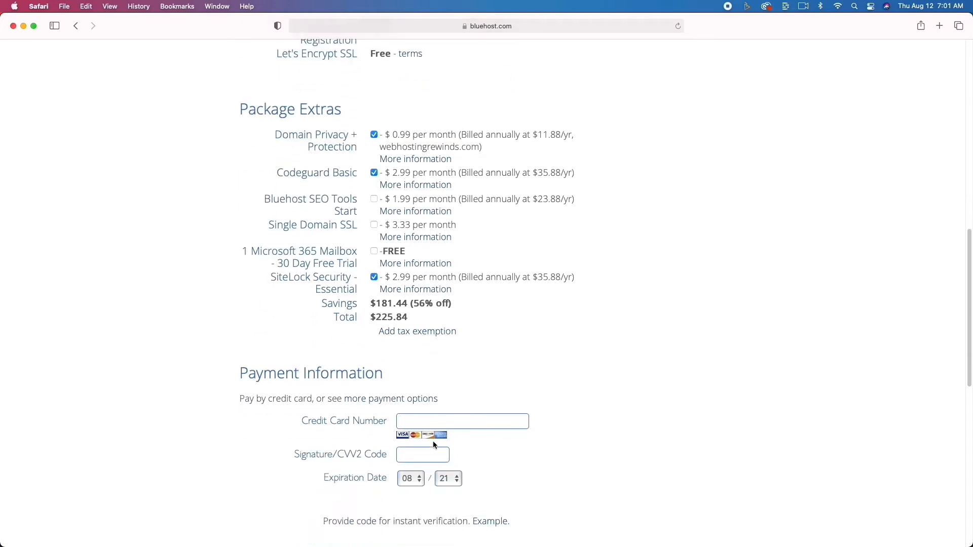
pyautogui.scroll(-5, 434, 445)
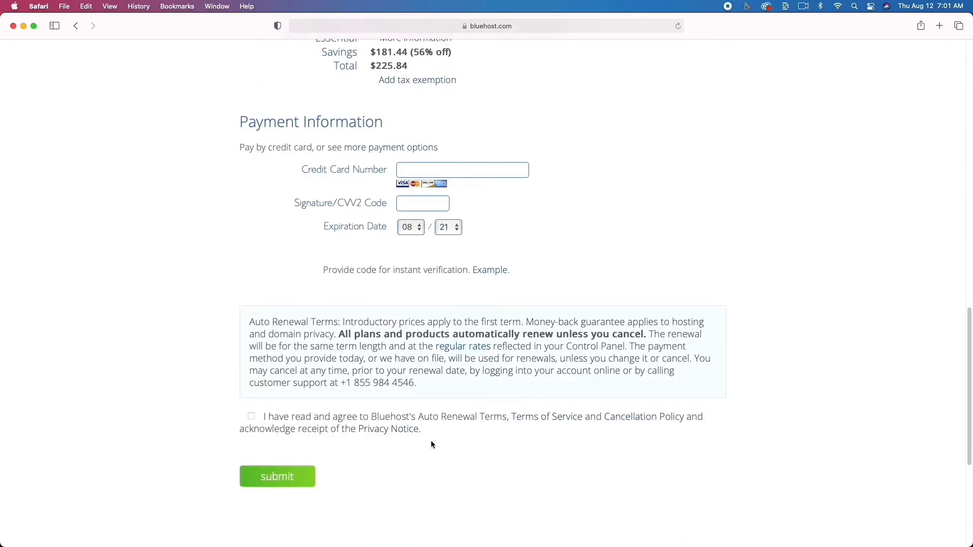
pyautogui.scroll(10, 430, 444)
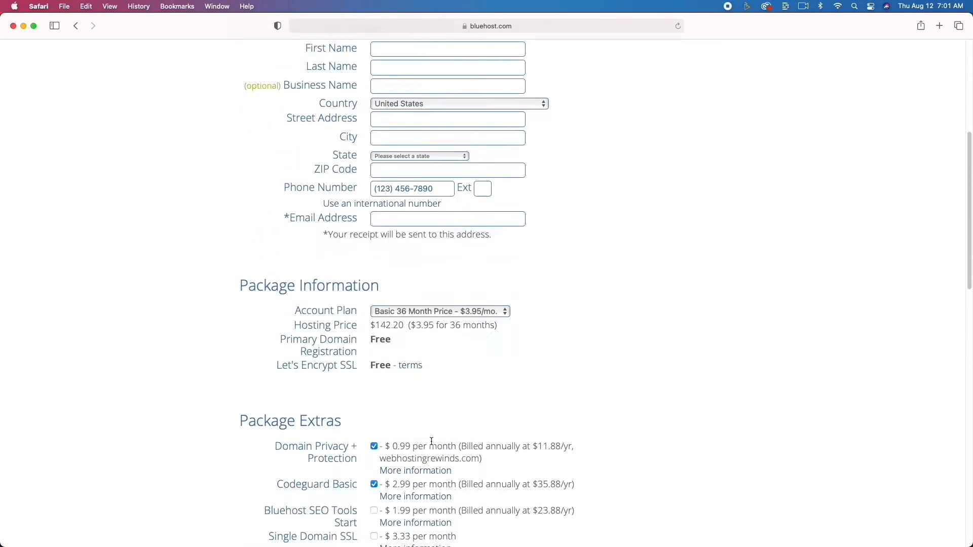
pyautogui.scroll(6, 431, 441)
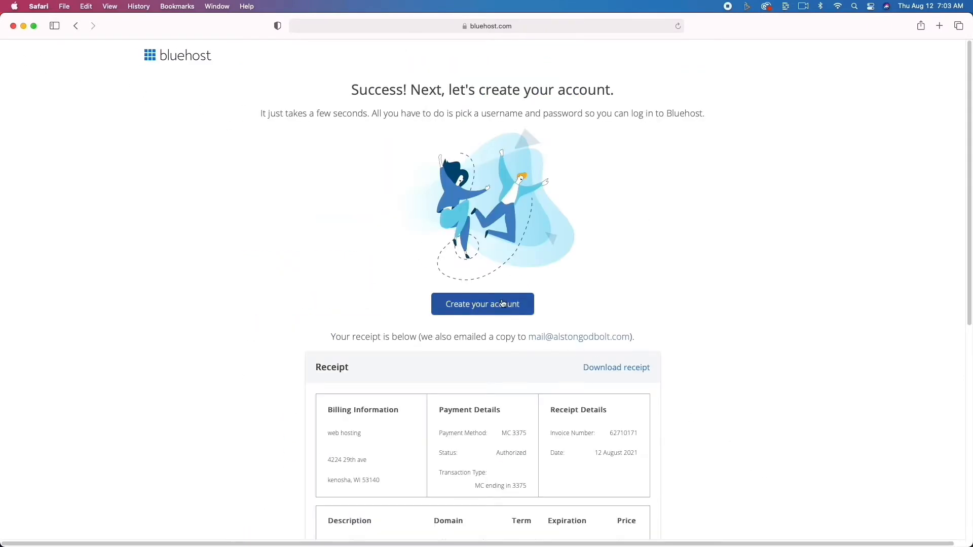
# Create the hosting account for webhostingrewinds.com by entering and retyping a new account password and agreeing to the privacy policy and terms
pyautogui.click(501, 303)
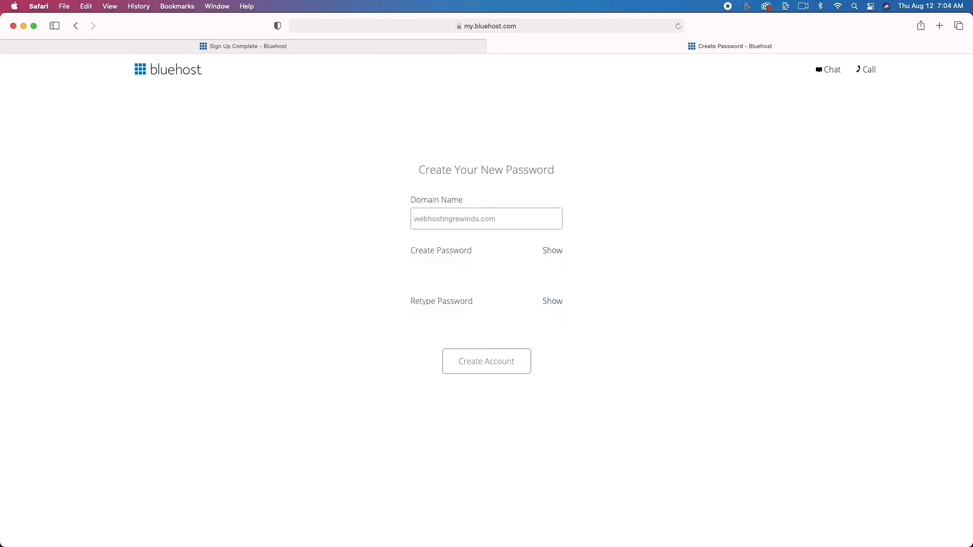
pyautogui.click(544, 264)
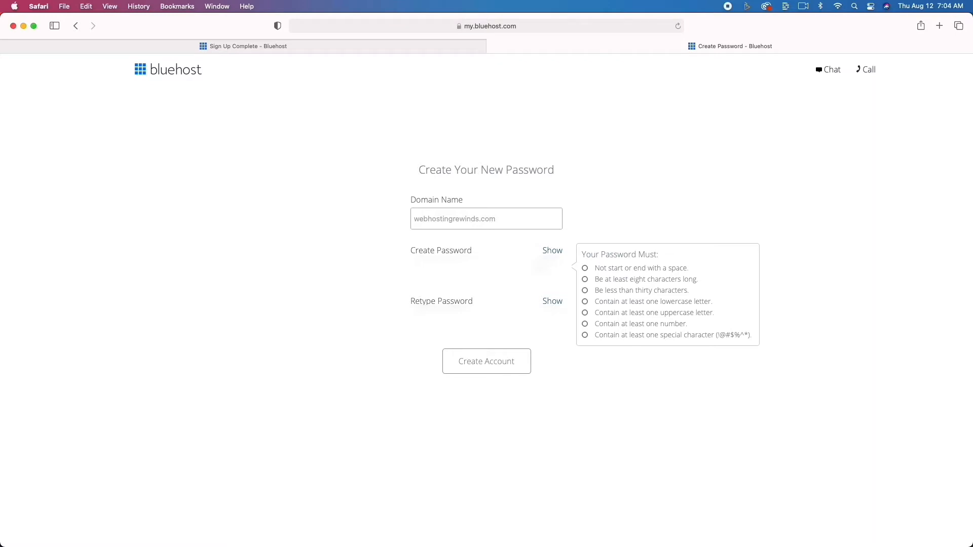
pyautogui.write('••••••••')
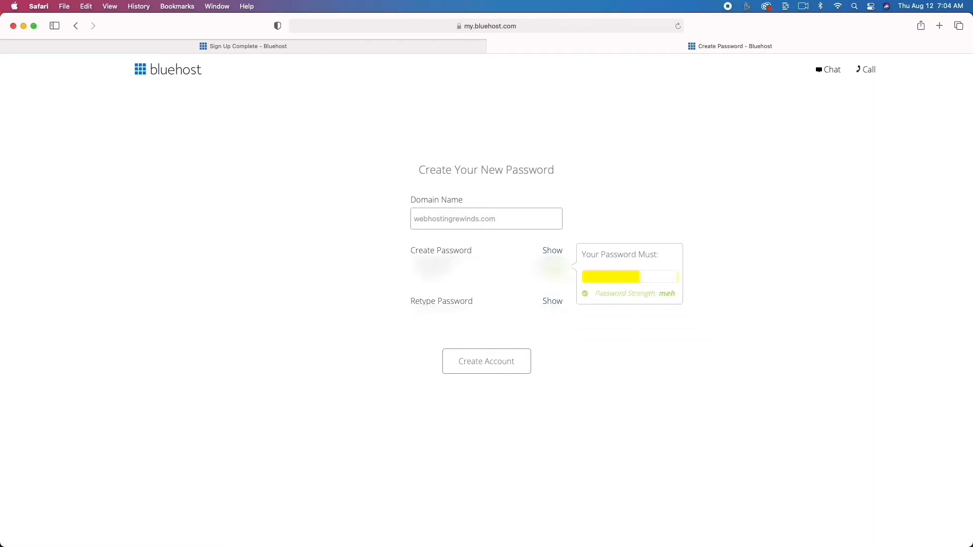
pyautogui.press('Tab')
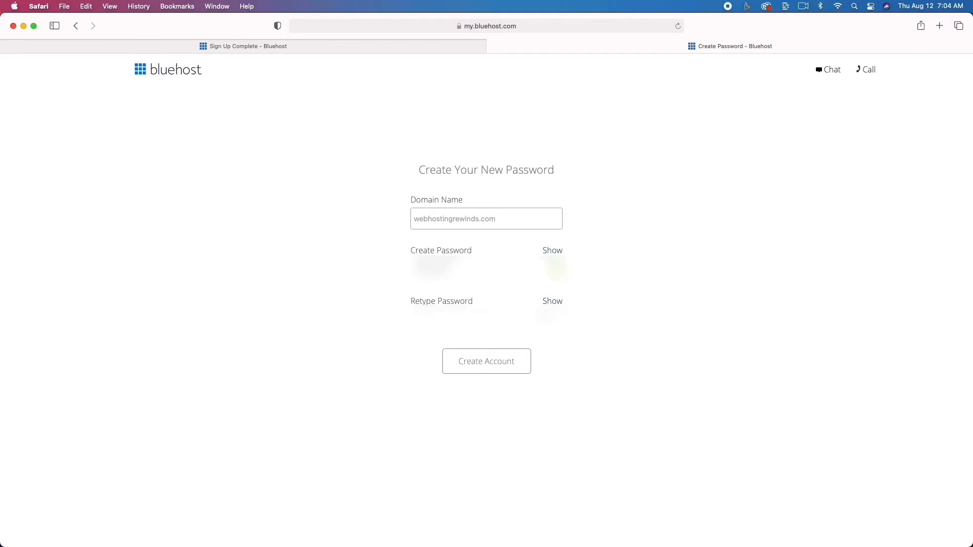
pyautogui.write('••••••')
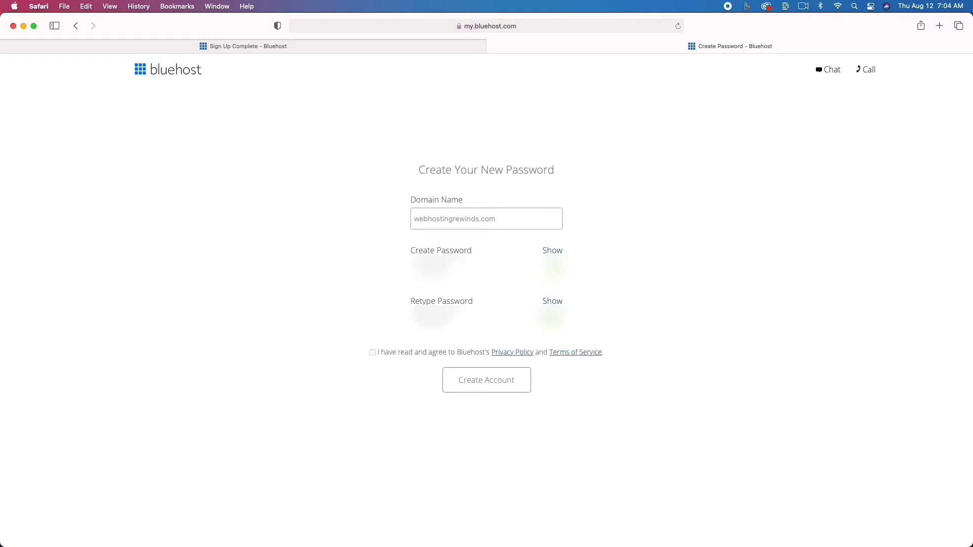
pyautogui.click(372, 353)
pyautogui.click(487, 388)
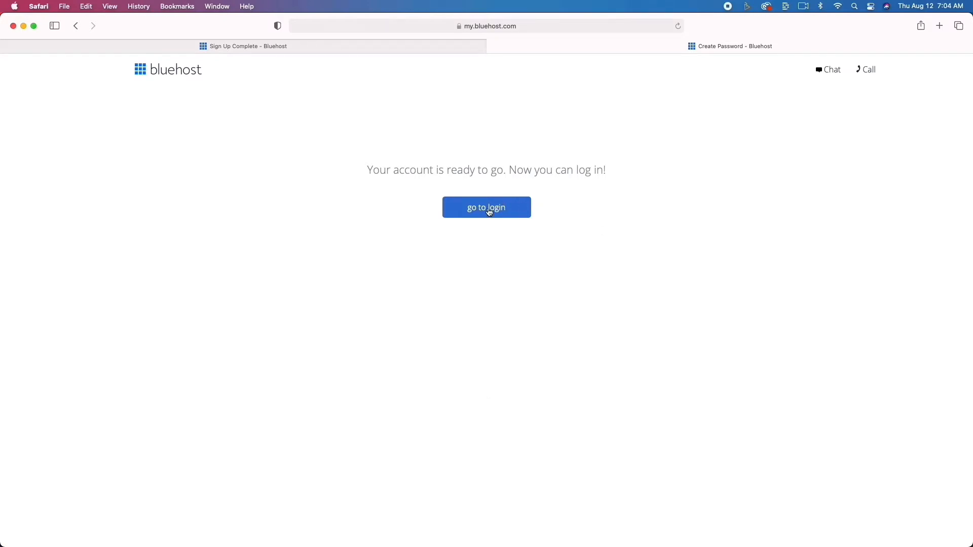
# Log in to the hosting account with the account password, declining to save it in the browser
pyautogui.click(487, 209)
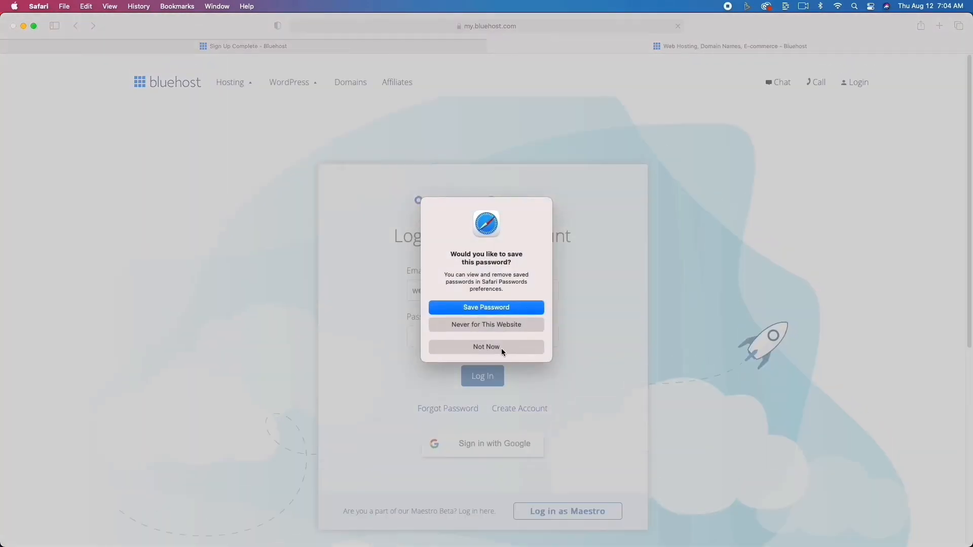
pyautogui.click(502, 349)
pyautogui.click(496, 335)
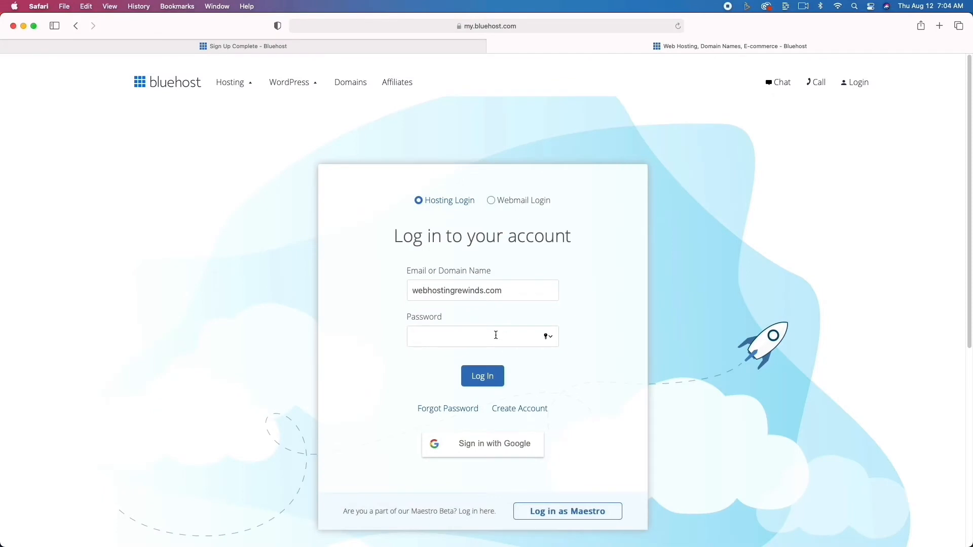
pyautogui.write('•••••••••')
pyautogui.click(491, 380)
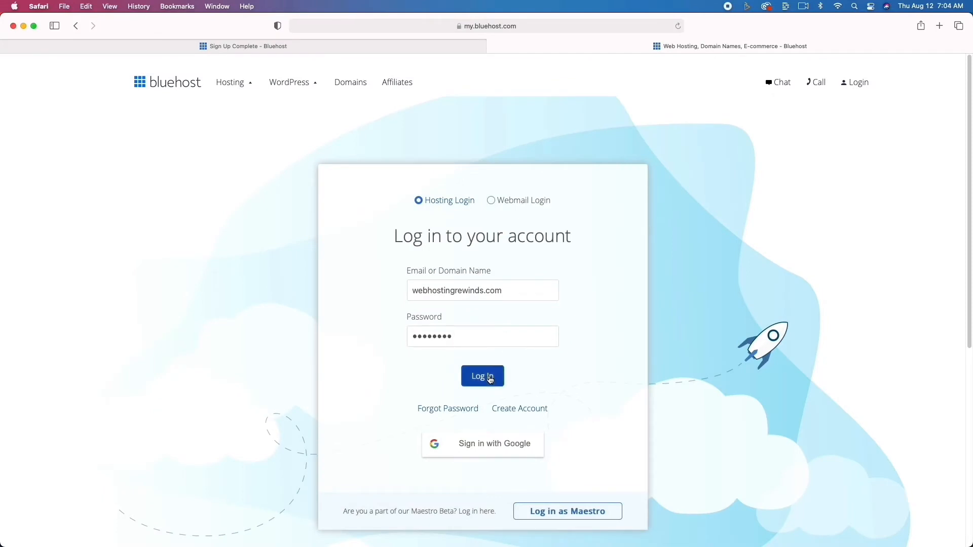
pyautogui.click(510, 346)
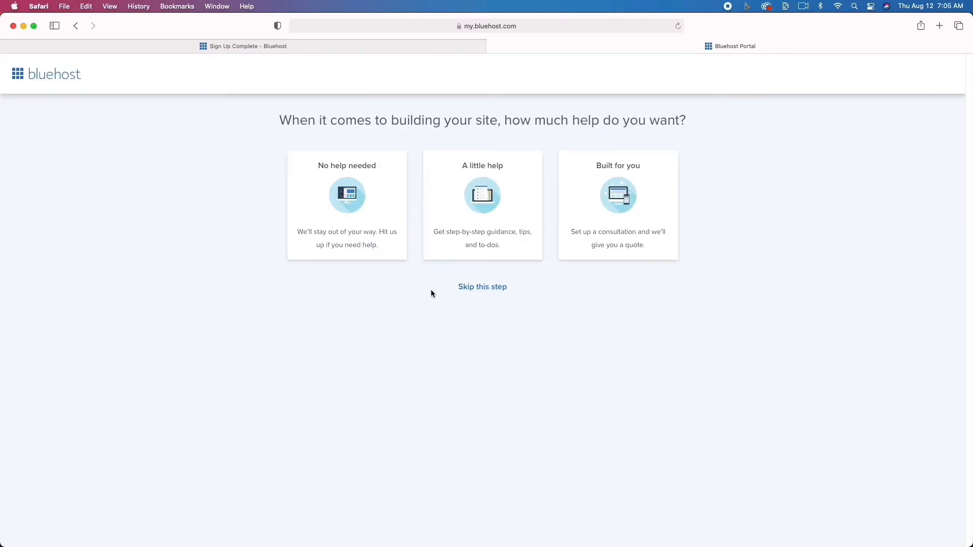
# Choose "No help needed" for building the site and skip the site-type and experience questions
pyautogui.click(345, 204)
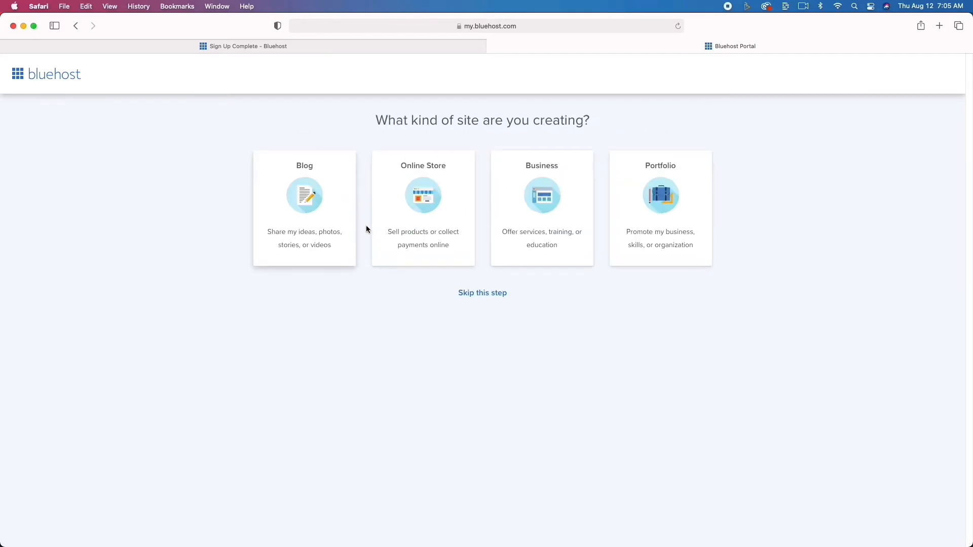
pyautogui.click(477, 293)
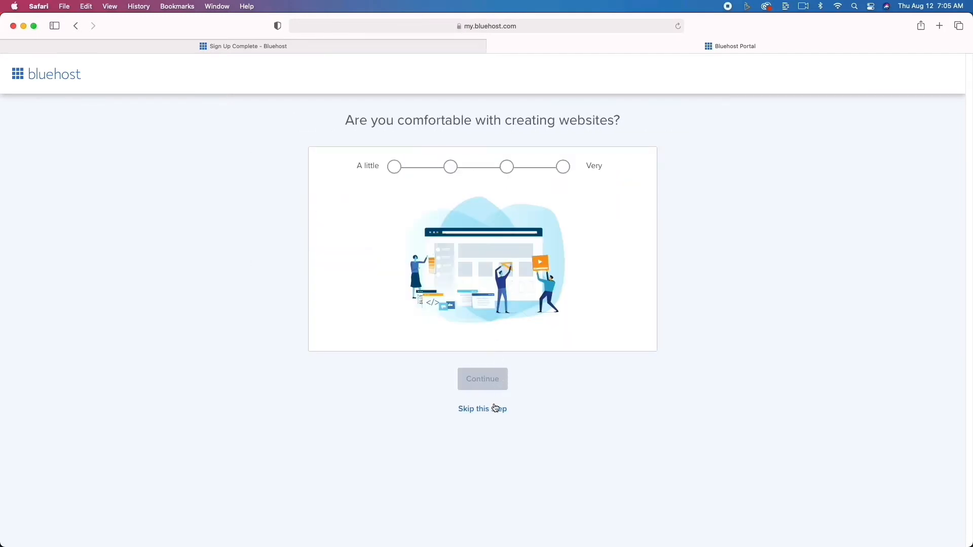
pyautogui.click(495, 410)
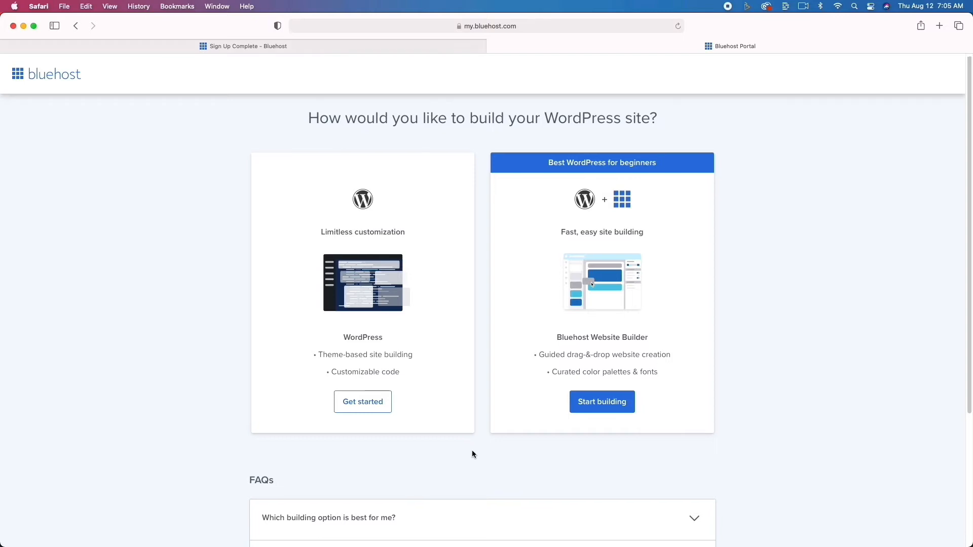
# Choose the WordPress option with limitless customization and skip the website setup questions up to the theme selection
pyautogui.scroll(-1, 472, 451)
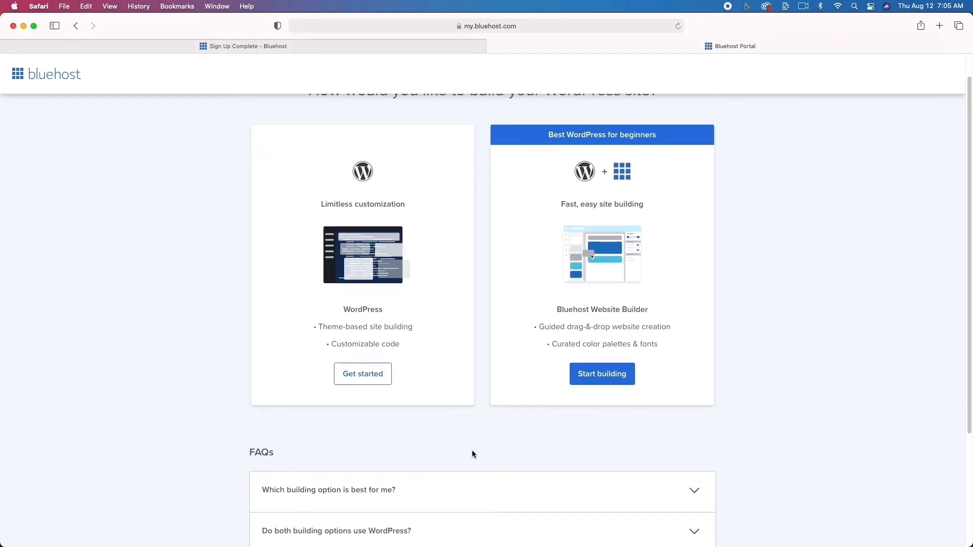
pyautogui.click(368, 375)
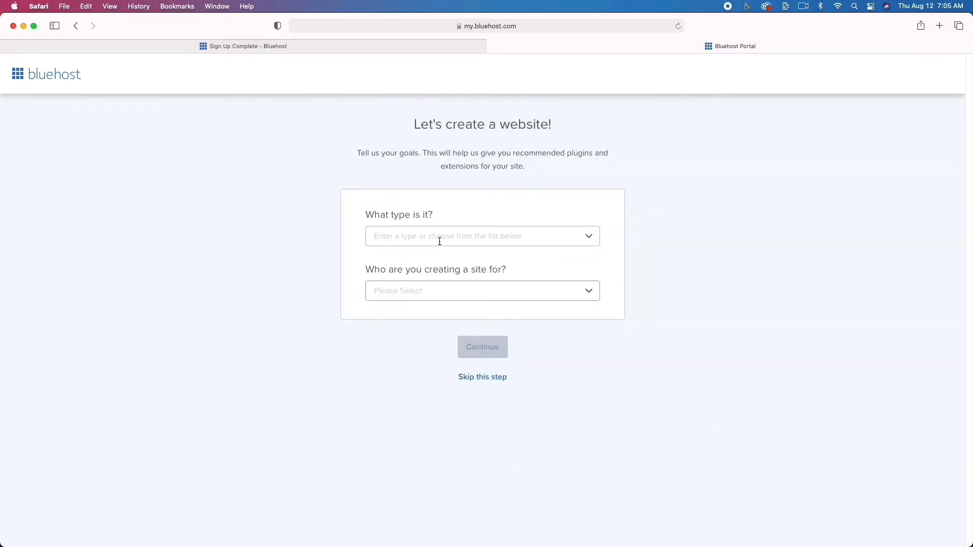
pyautogui.click(497, 380)
pyautogui.click(488, 405)
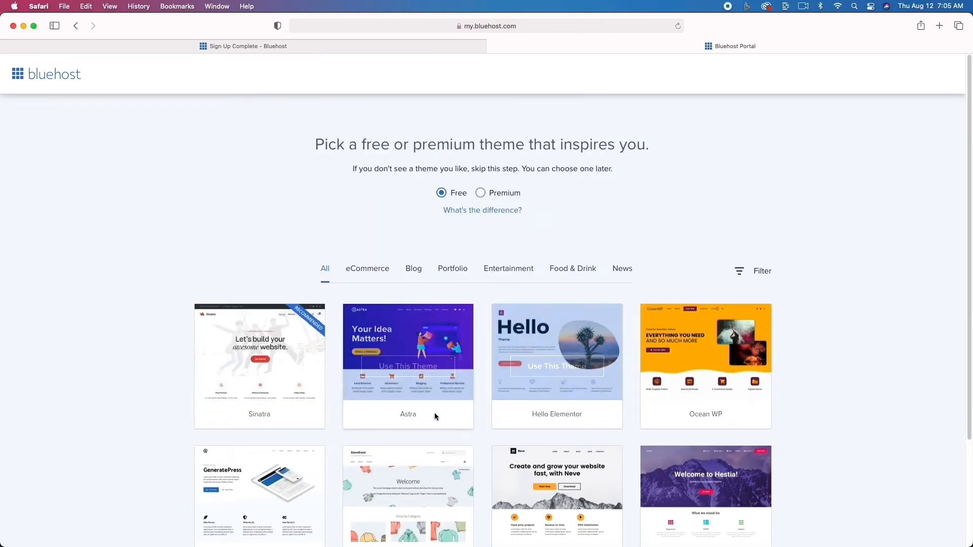
# Use the free Sinatra theme for the site and look over the recommended setup steps on the hosting home page
pyautogui.scroll(-3, 433, 413)
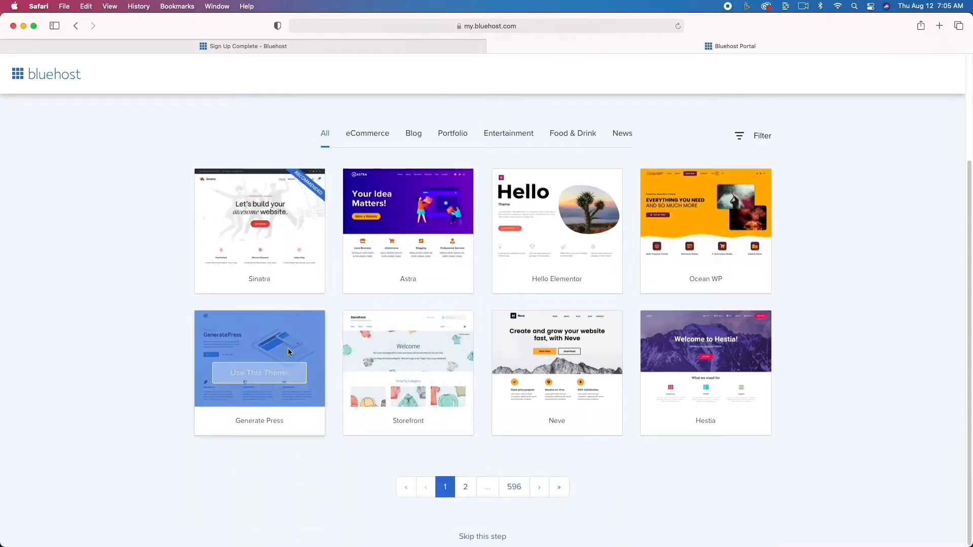
pyautogui.click(264, 244)
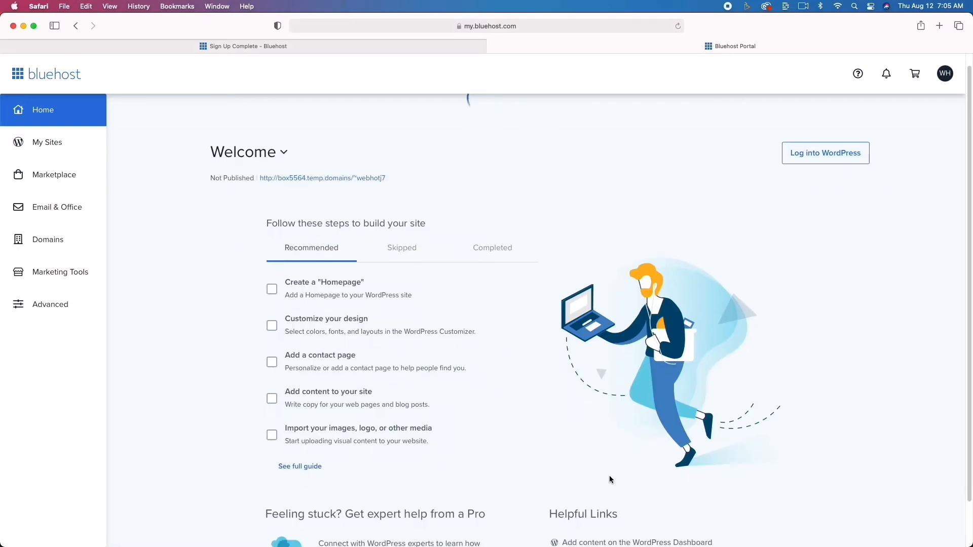
pyautogui.scroll(-2, 609, 479)
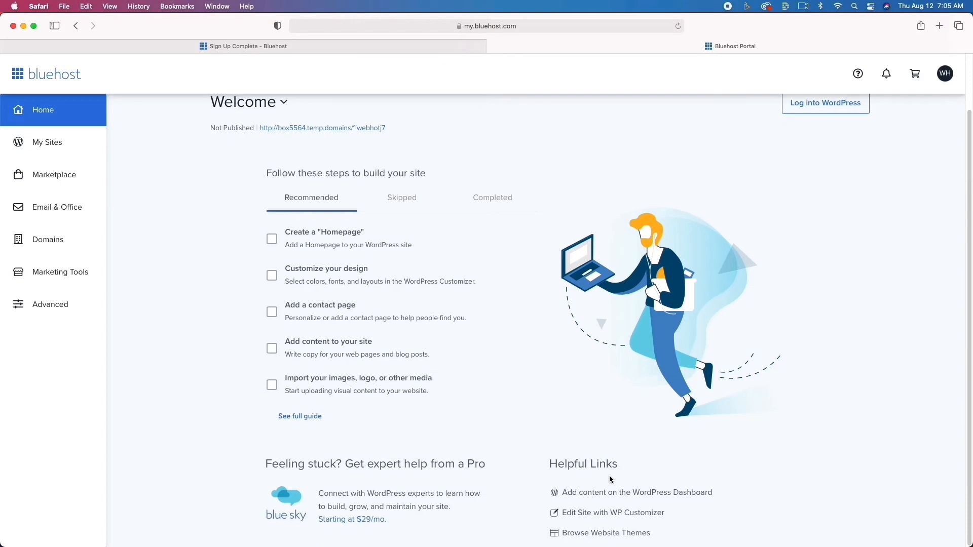
pyautogui.scroll(2, 610, 479)
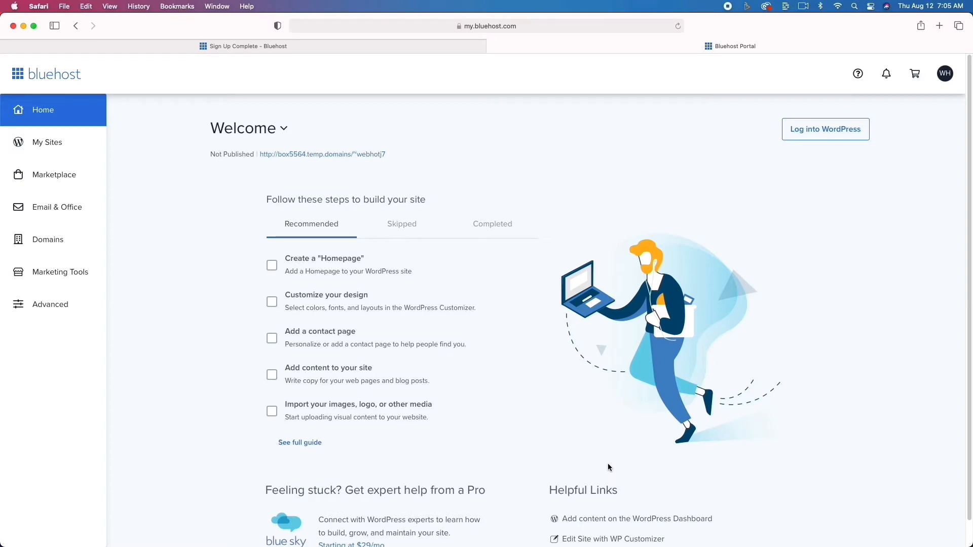
# Log into WordPress and look over the site's front end and the Bluehost Staging page
pyautogui.click(839, 129)
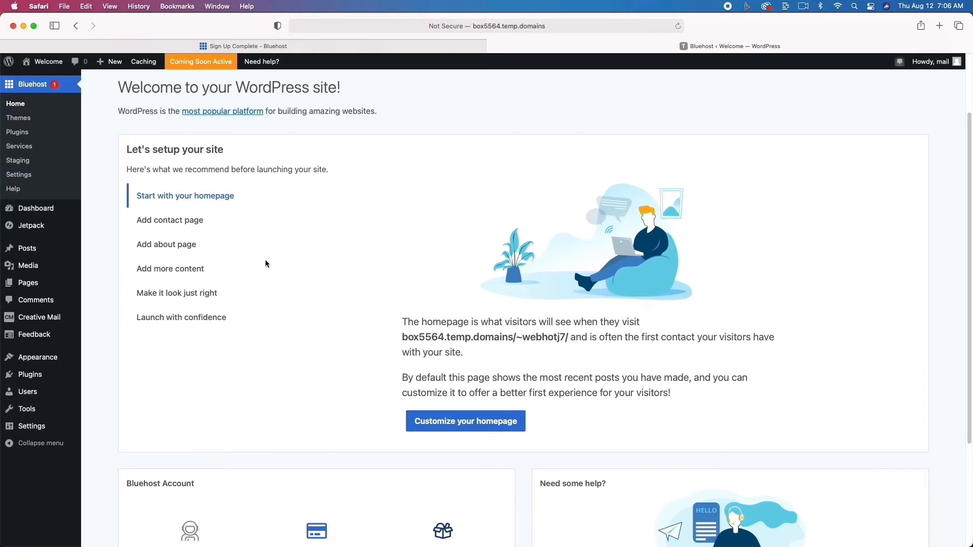
pyautogui.click(44, 63)
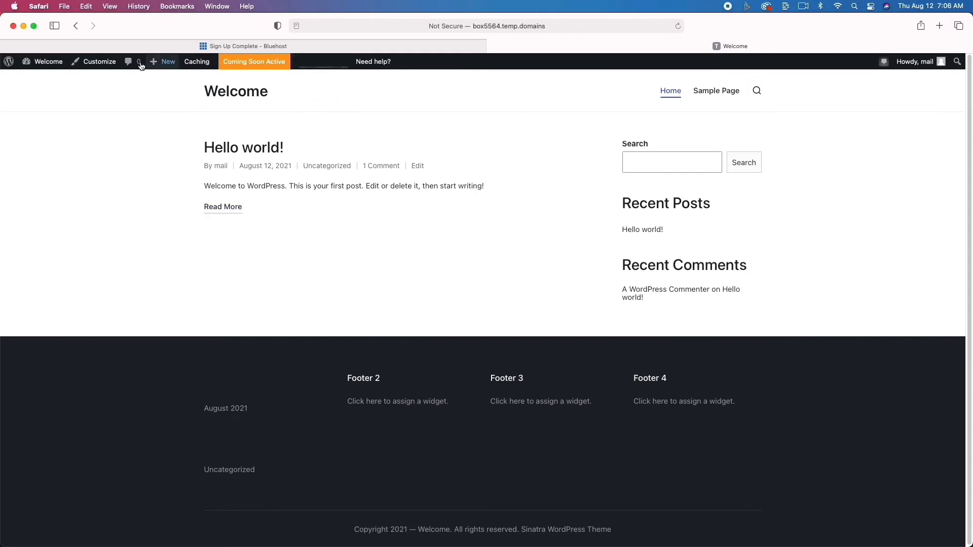
pyautogui.click(75, 26)
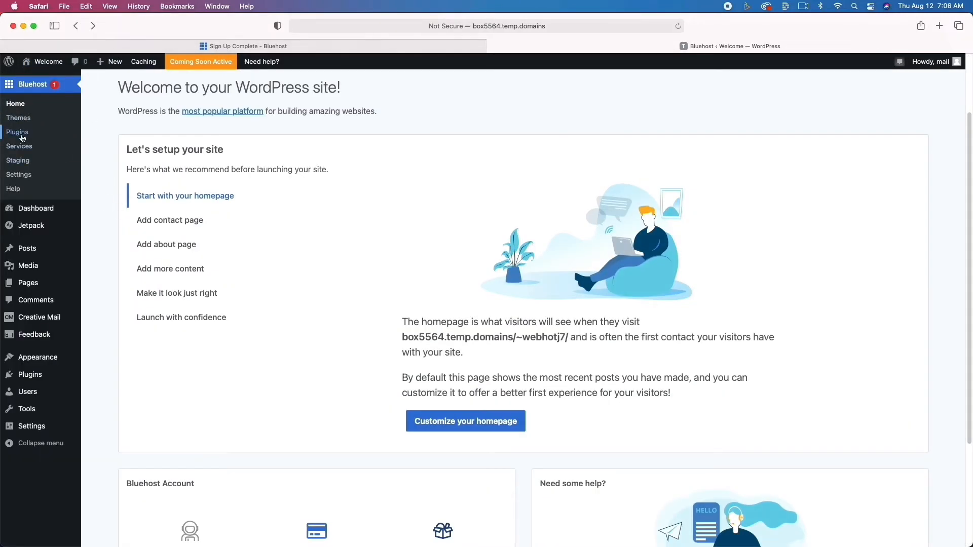
pyautogui.click(18, 160)
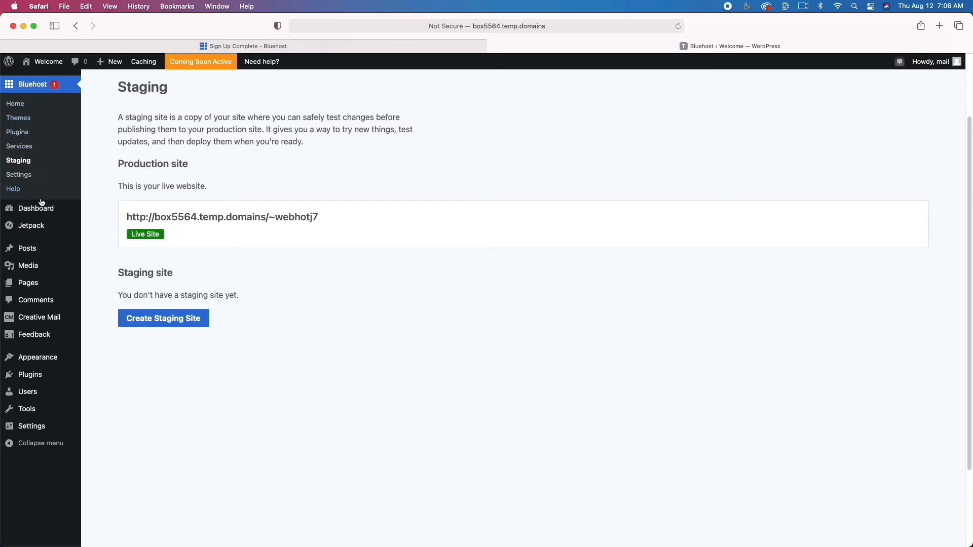
# Deactivate the Bluehost and Creative Mail by Constant Contact plugins together with a bulk action
pyautogui.click(28, 375)
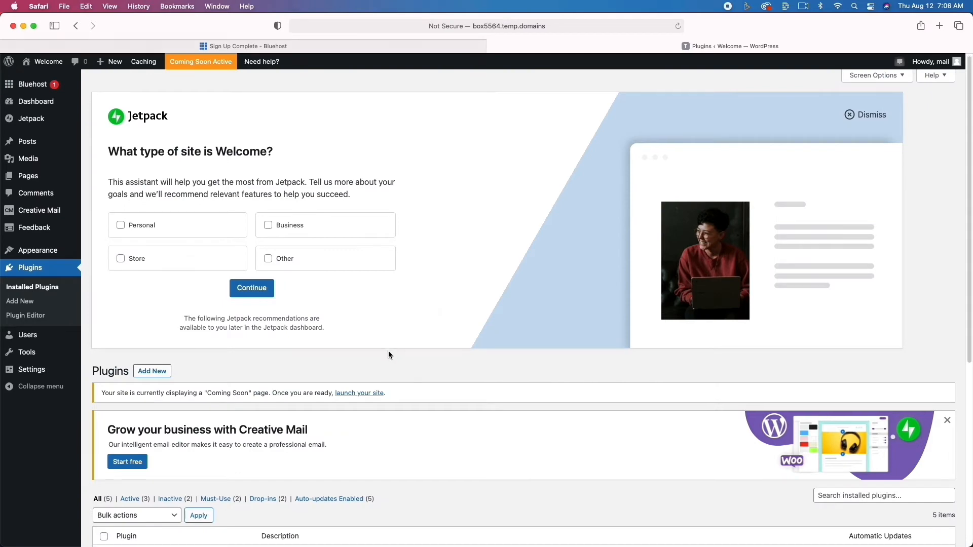
pyautogui.scroll(-6, 388, 351)
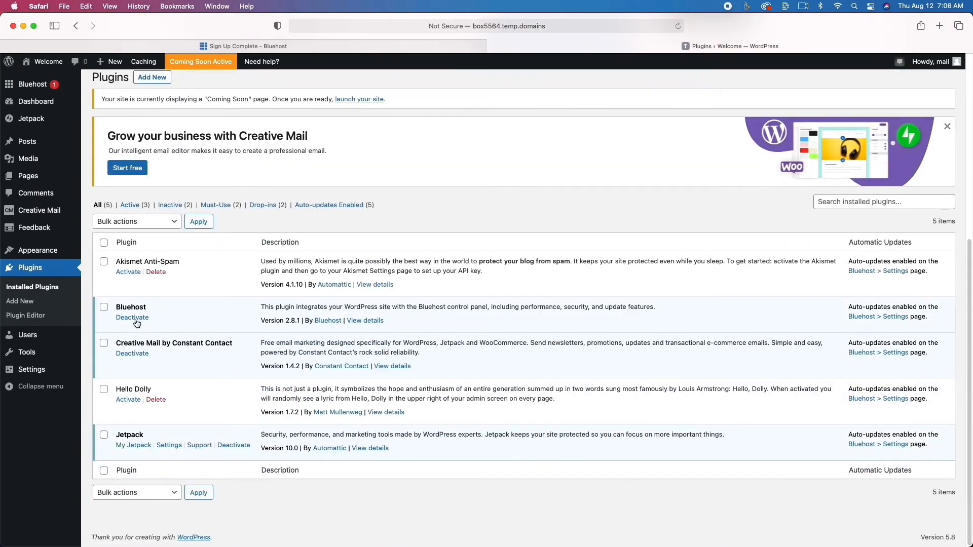
pyautogui.click(105, 344)
pyautogui.click(152, 222)
pyautogui.click(170, 243)
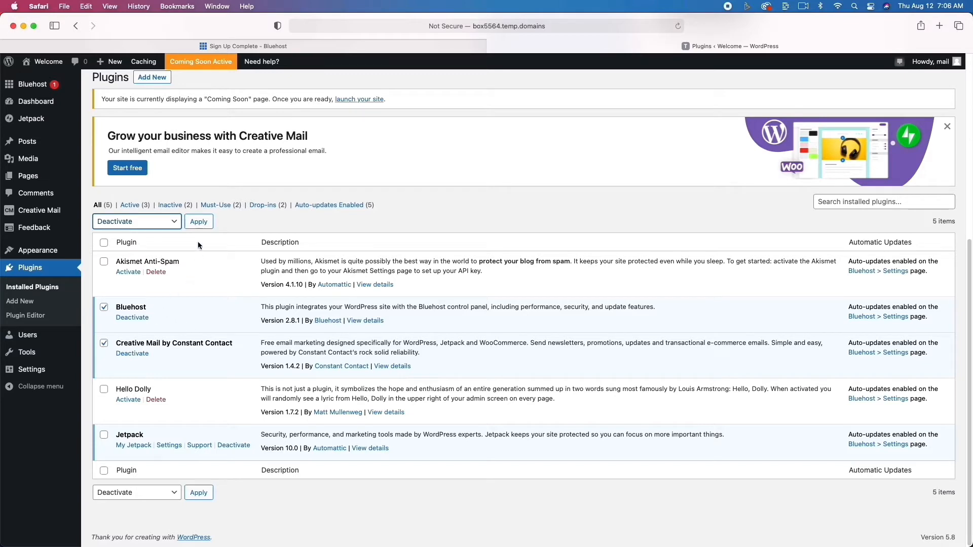
pyautogui.click(199, 222)
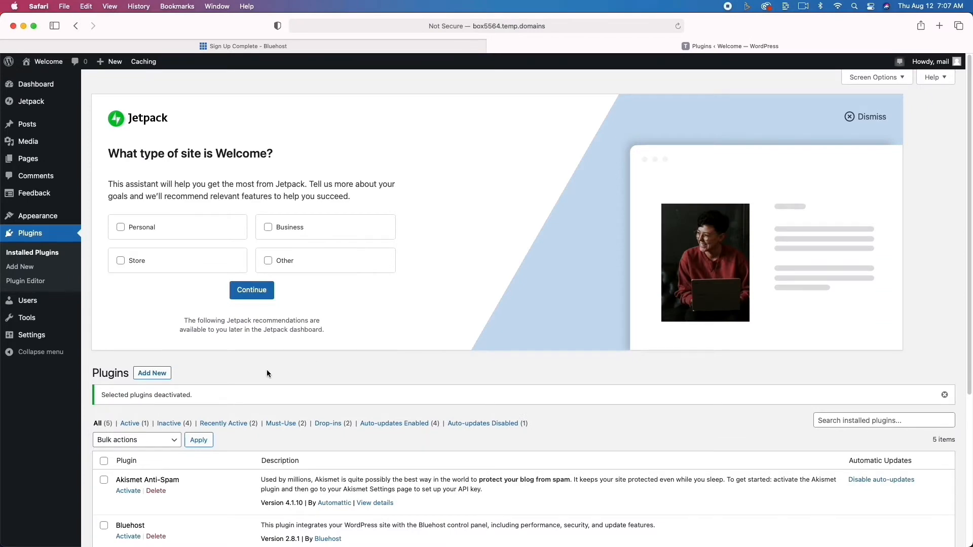
# Delete the inactive Akismet Anti-Spam, Bluehost, Creative Mail by Constant Contact and Hello Dolly plugins, keeping Jetpack installed
pyautogui.scroll(-8, 267, 373)
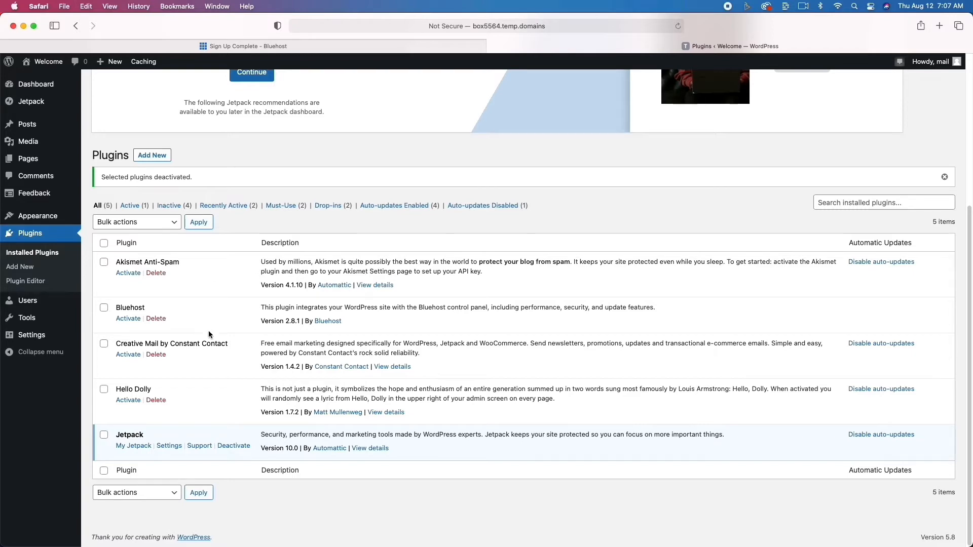
pyautogui.click(155, 274)
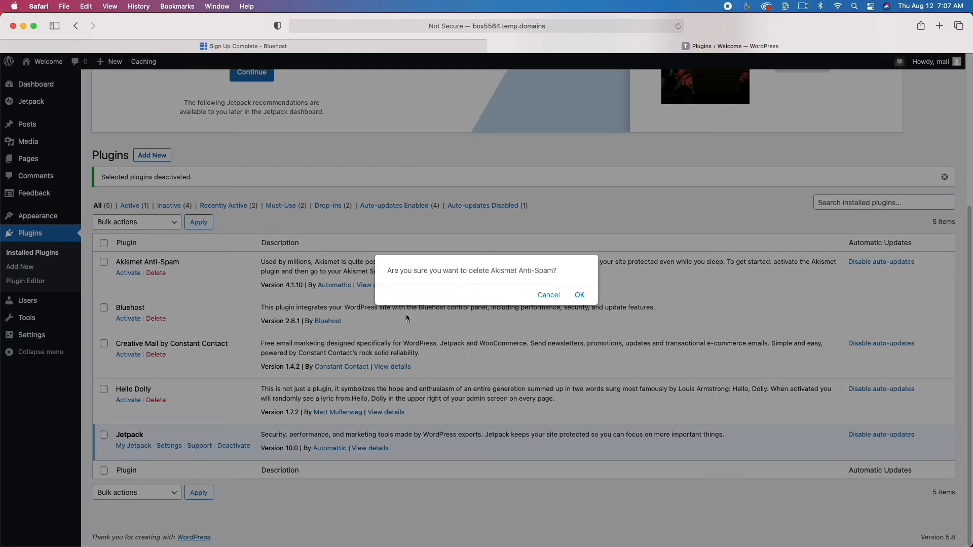
pyautogui.click(580, 296)
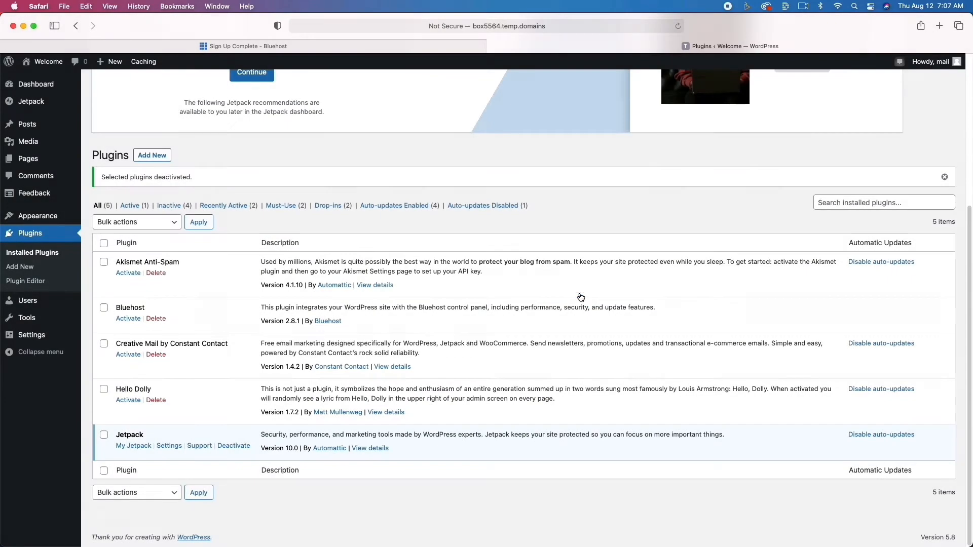
pyautogui.click(158, 319)
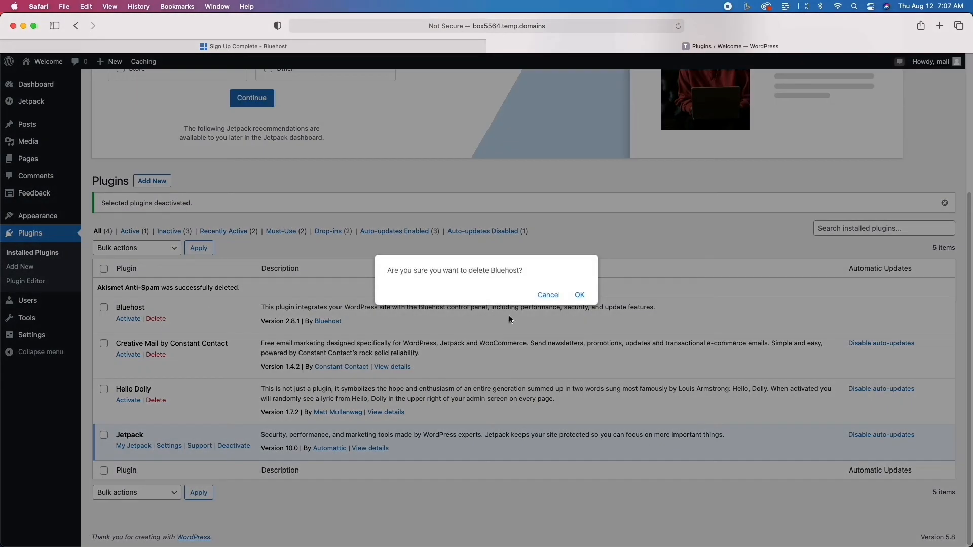
pyautogui.click(580, 295)
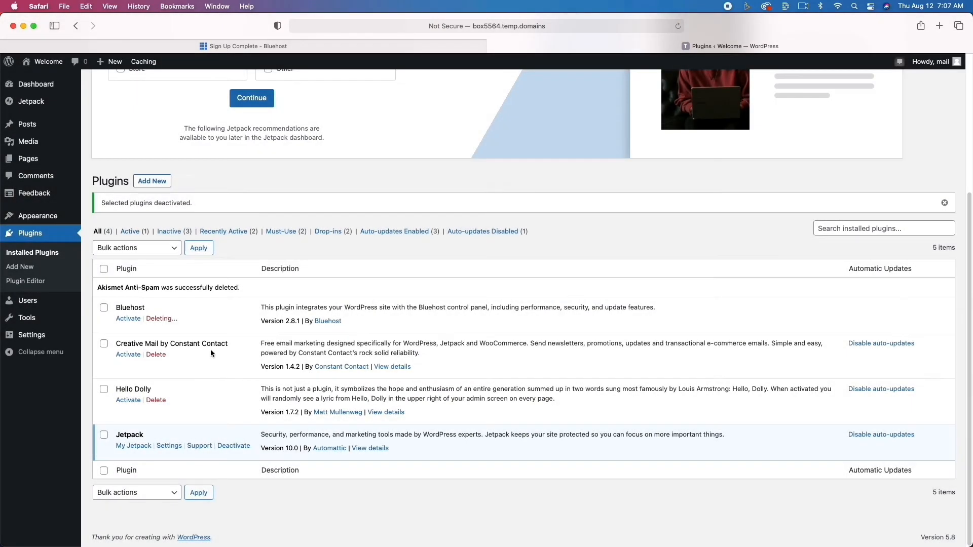
pyautogui.click(158, 355)
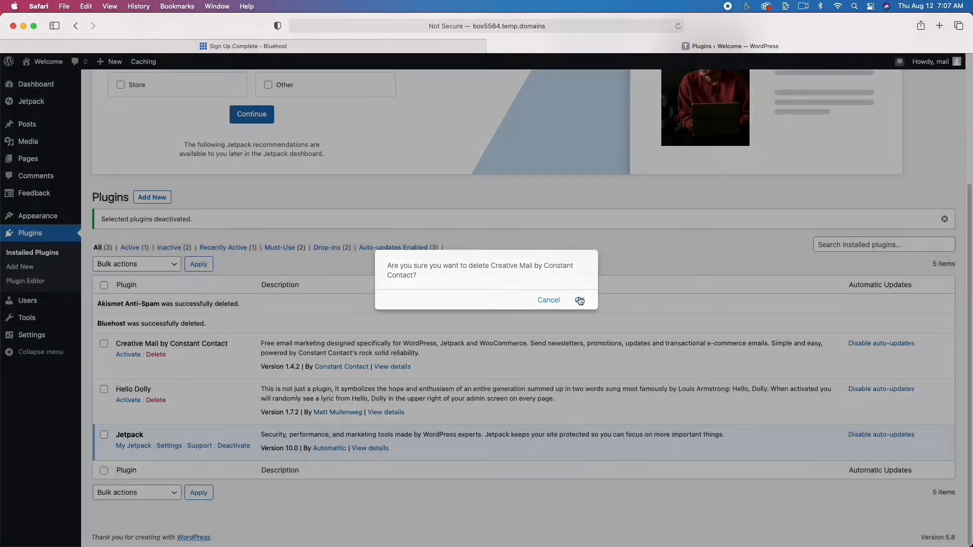
pyautogui.click(590, 303)
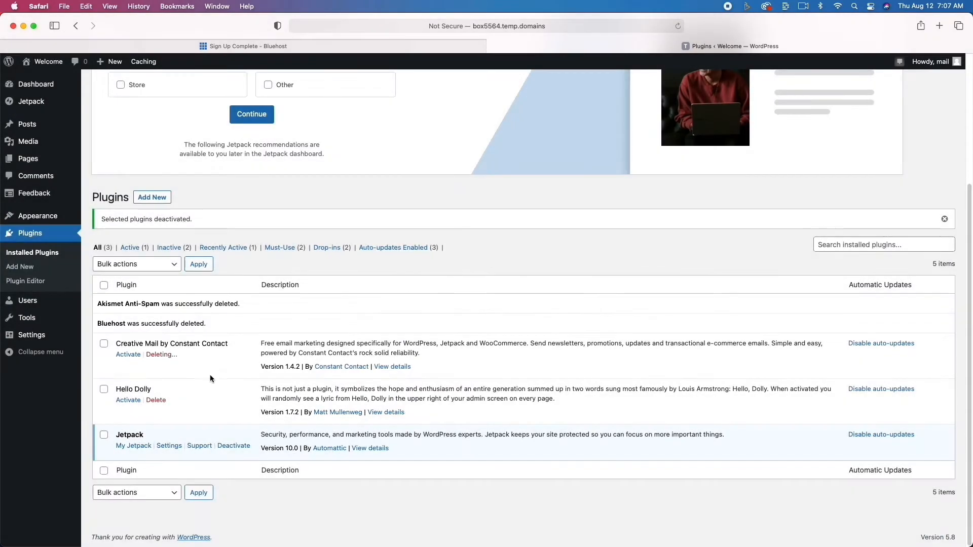
pyautogui.click(159, 400)
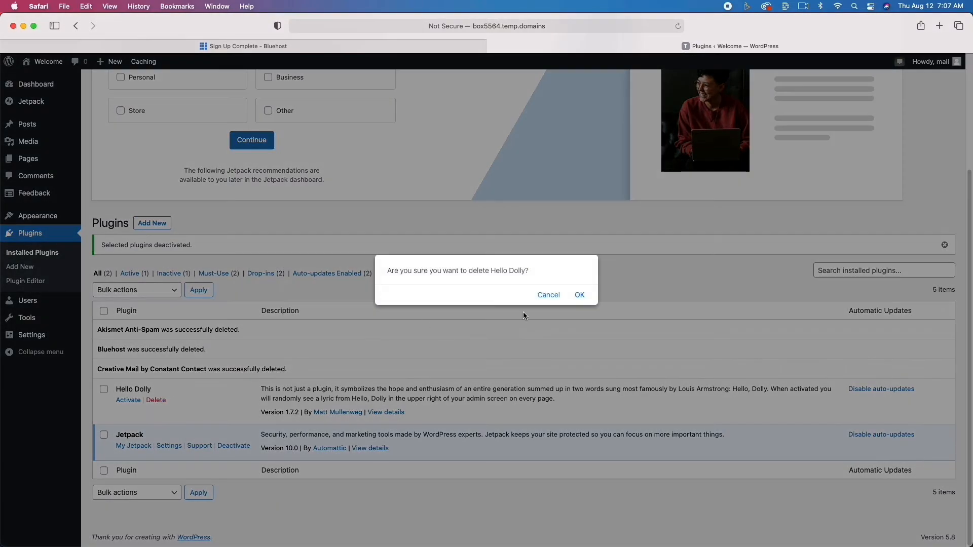
pyautogui.click(580, 295)
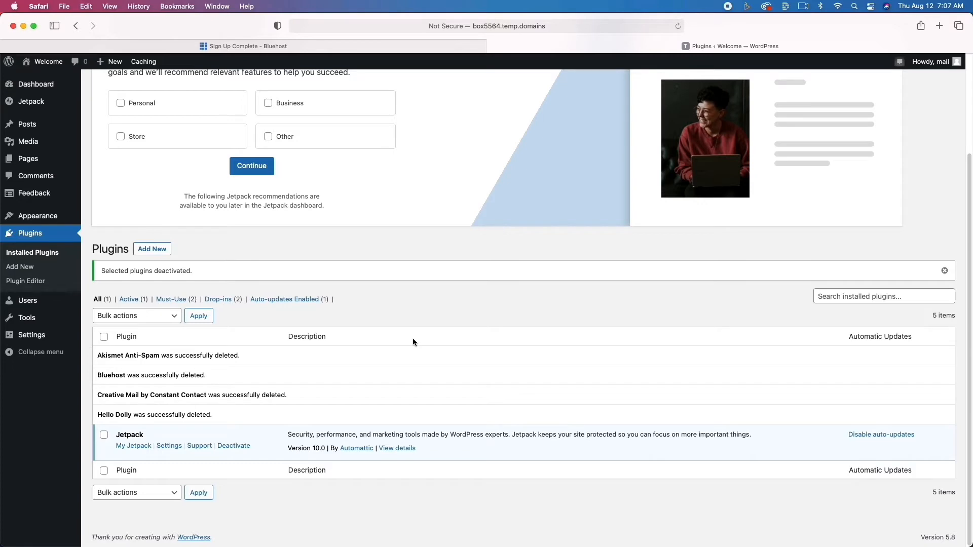
# Review the site's General Settings from the title to the week start, and browse the timezone choices without changing them
pyautogui.moveTo(41, 338)
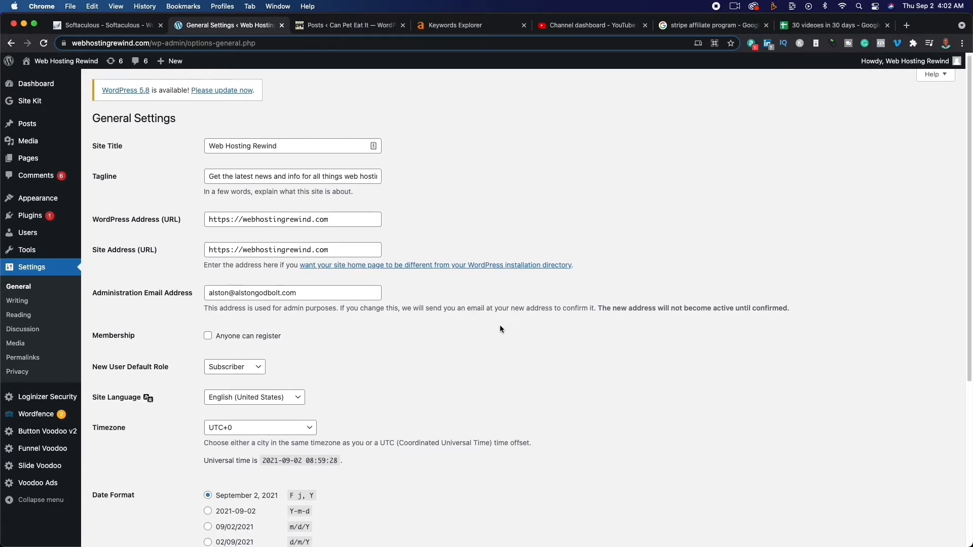
pyautogui.scroll(-3, 500, 328)
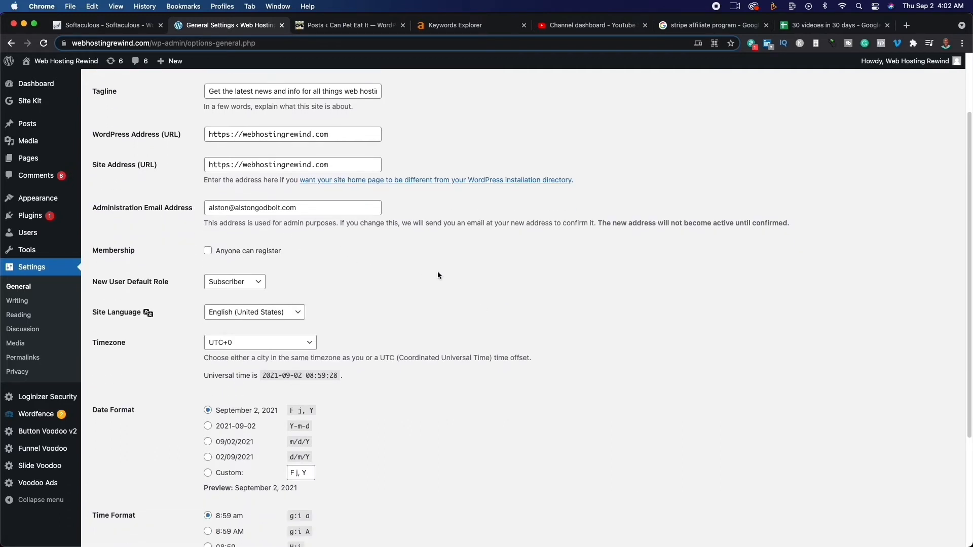
pyautogui.scroll(-2, 437, 272)
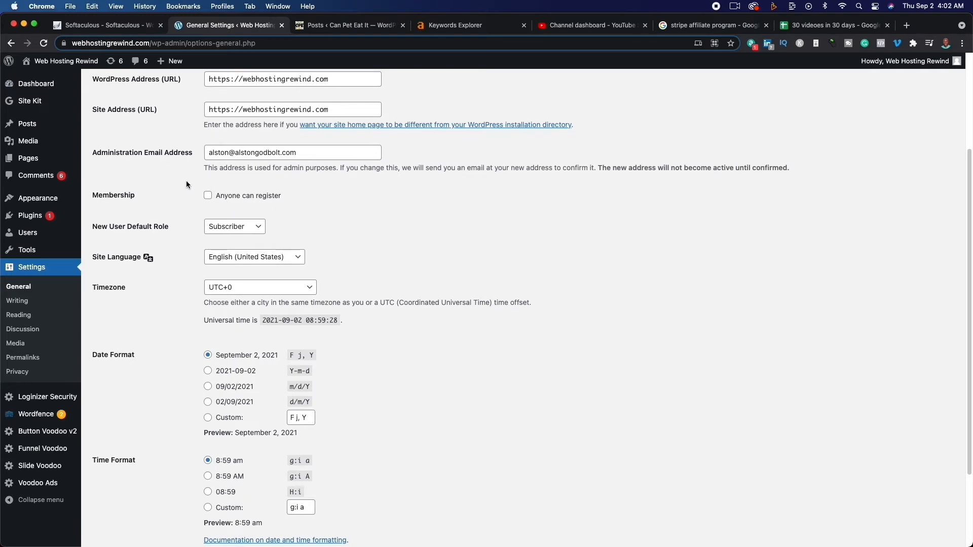
pyautogui.scroll(-2, 382, 253)
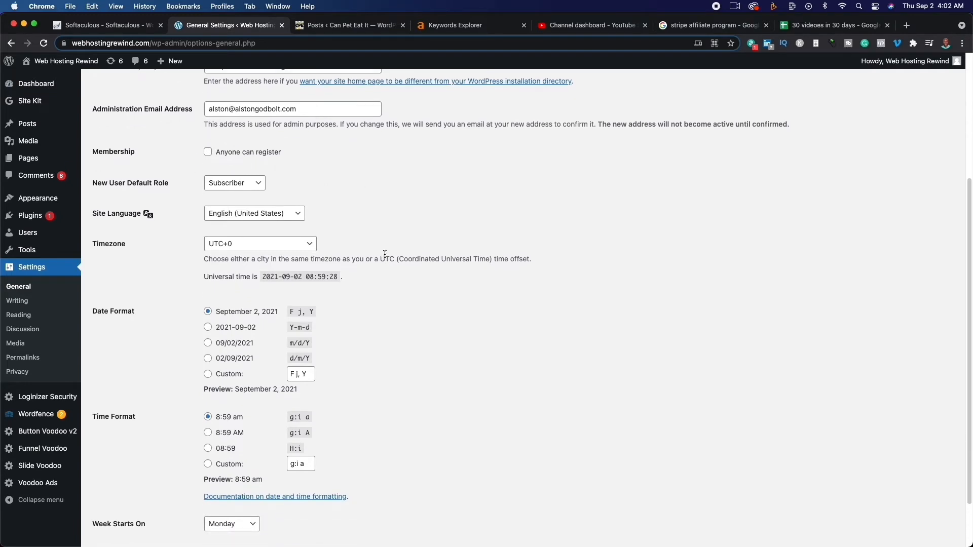
pyautogui.click(259, 245)
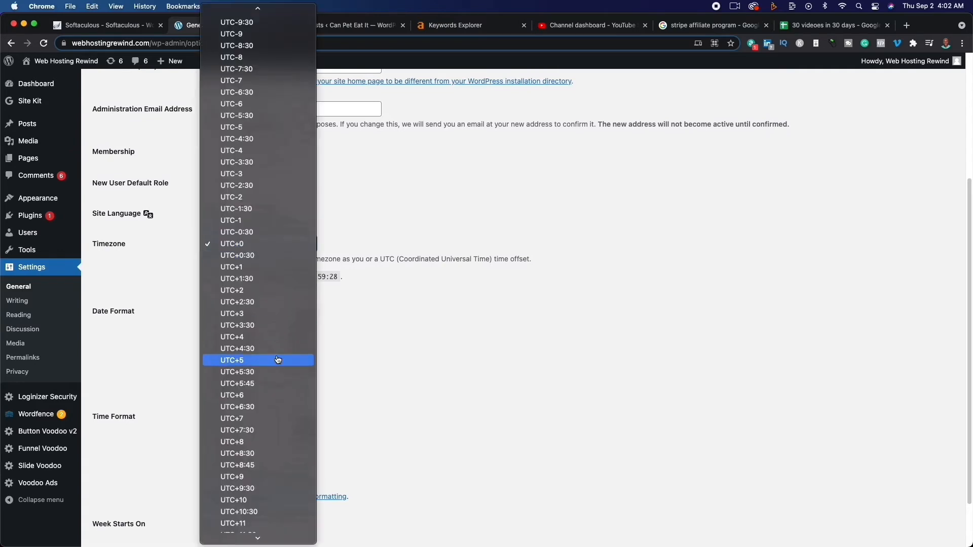
pyautogui.scroll(20, 288, 309)
pyautogui.scroll(-15, 288, 315)
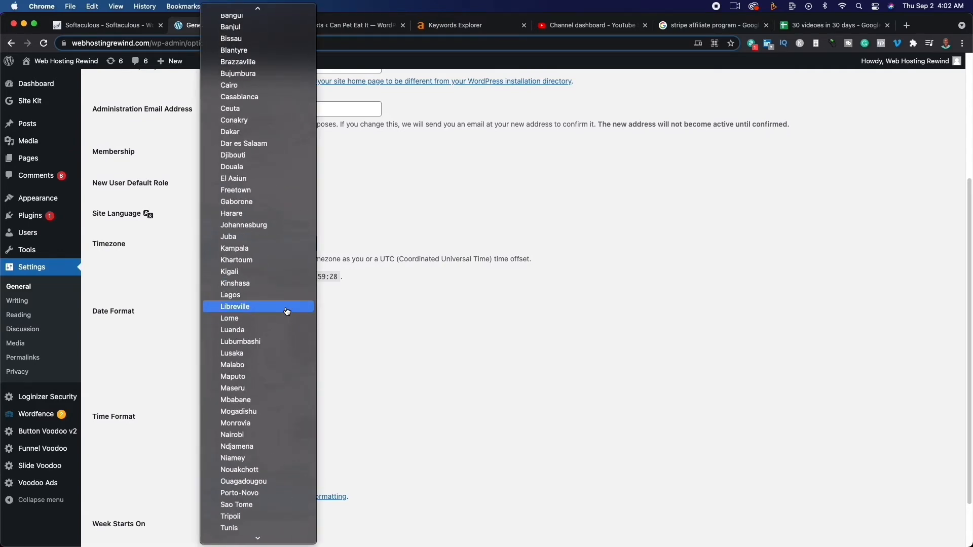
pyautogui.click(465, 339)
pyautogui.scroll(-3, 461, 349)
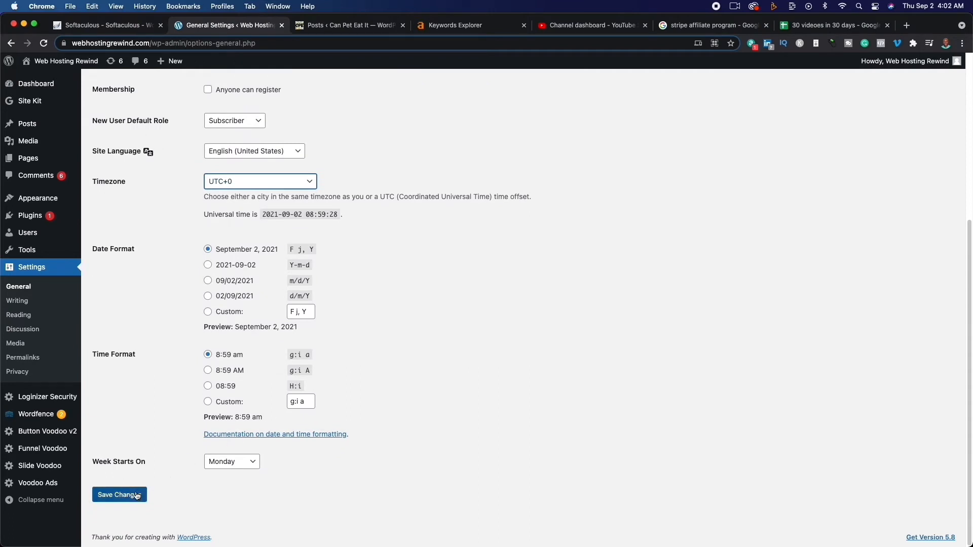
# Look over the Writing and Reading settings, checking the search engine visibility option
pyautogui.click(24, 302)
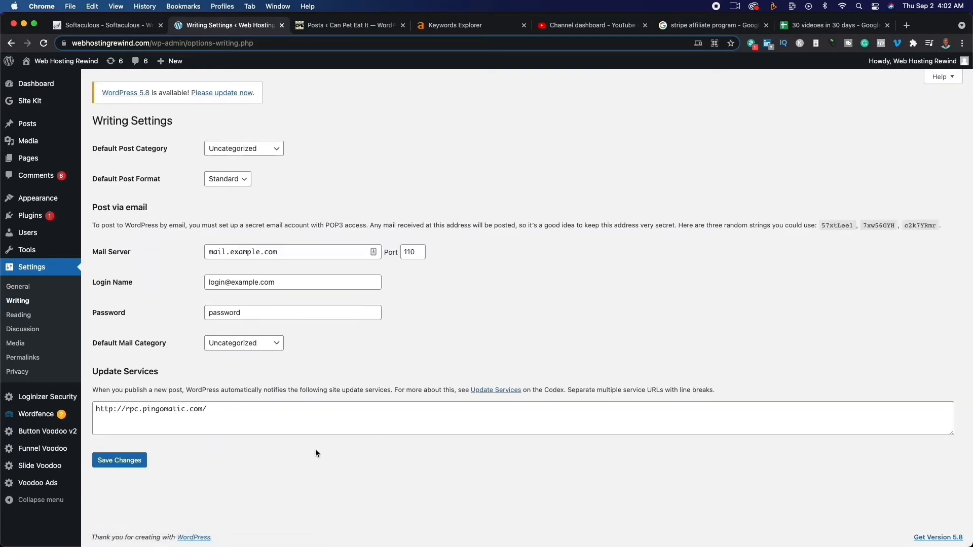
pyautogui.click(18, 315)
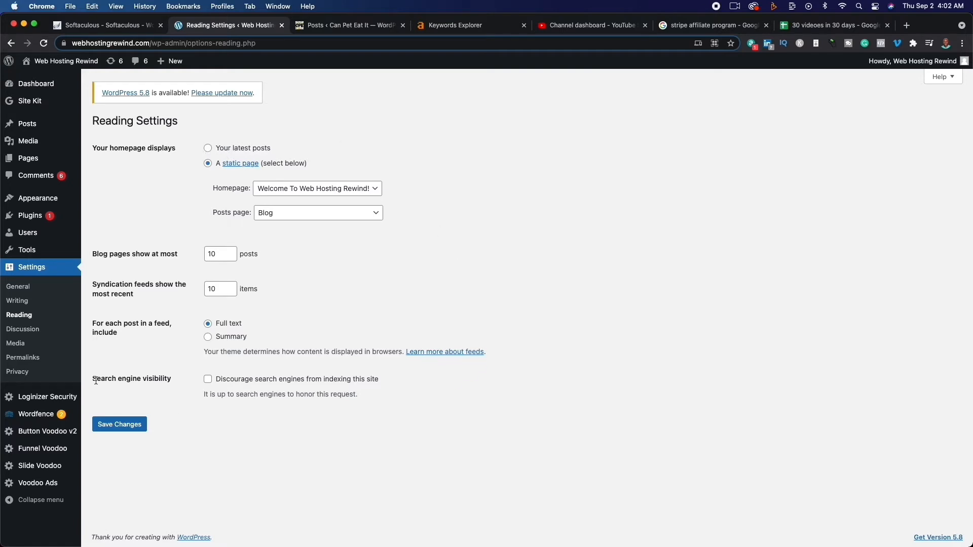
pyautogui.moveTo(95, 379); pyautogui.dragTo(164, 378)
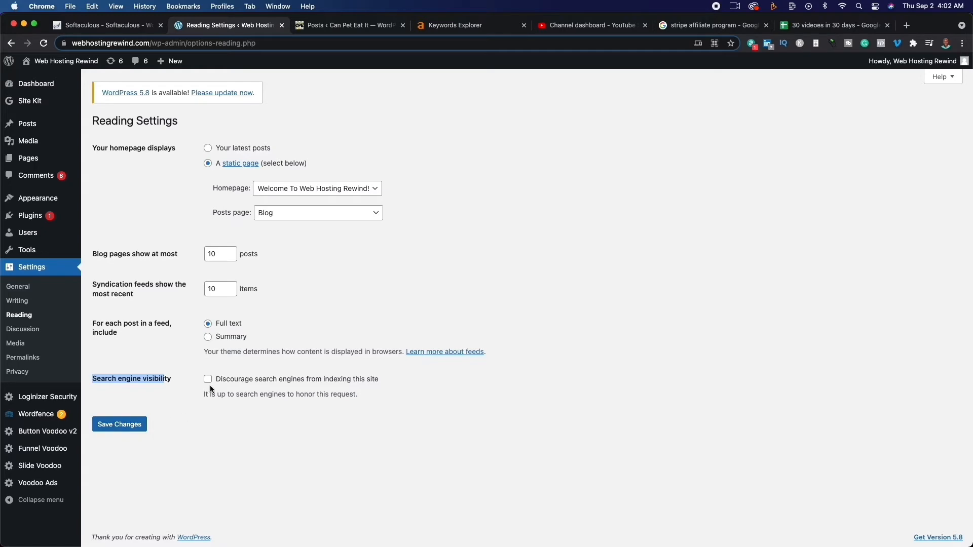
# Look through the Discussion settings for comments and the Media settings for image sizes
pyautogui.click(15, 330)
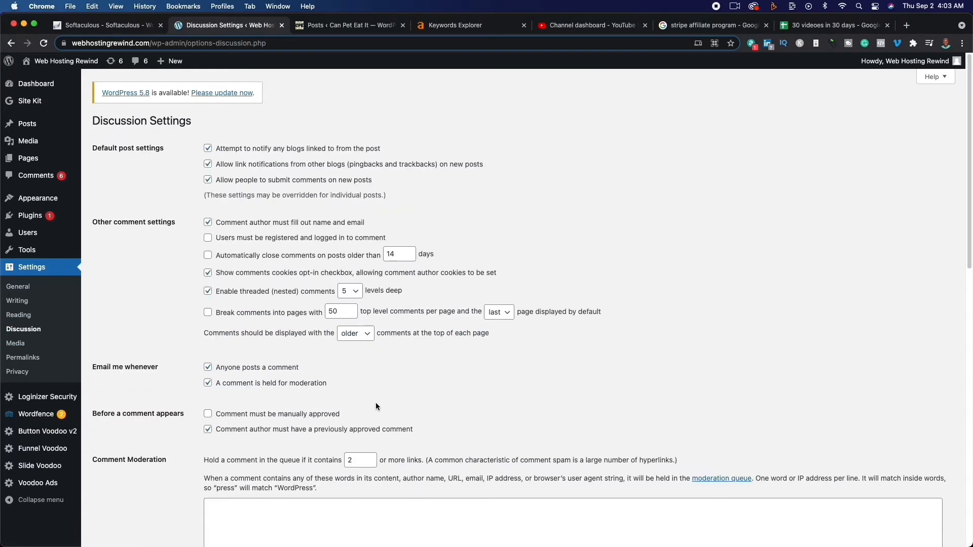
pyautogui.scroll(-10, 378, 406)
pyautogui.scroll(10, 378, 407)
pyautogui.click(19, 343)
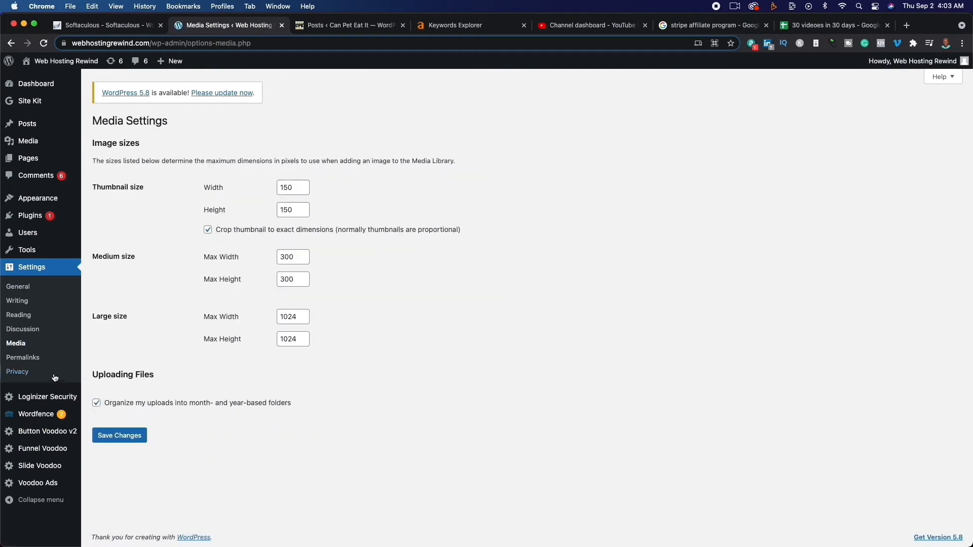
# Examine the Permalink Settings, focusing on the Post name structure and its sample-post URL ending
pyautogui.click(22, 358)
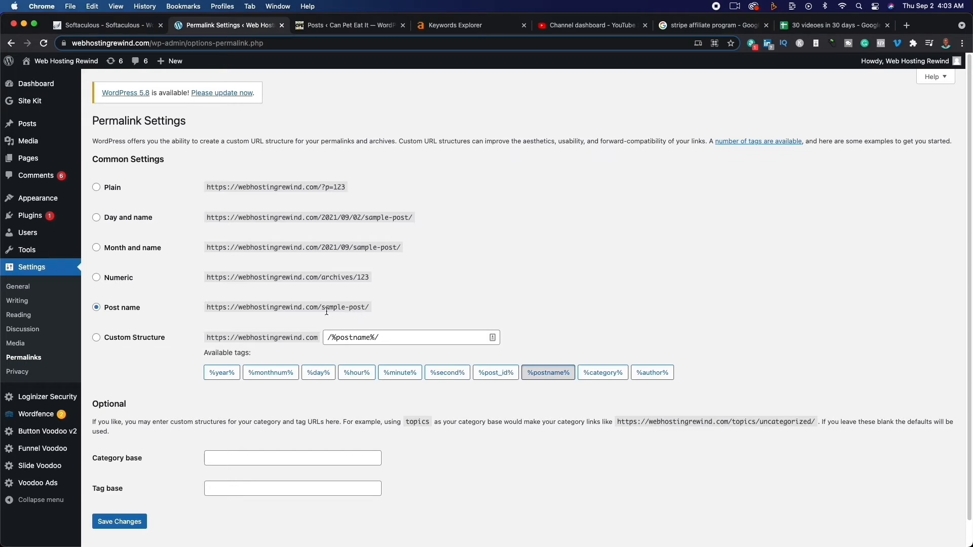
pyautogui.moveTo(322, 308); pyautogui.dragTo(372, 309)
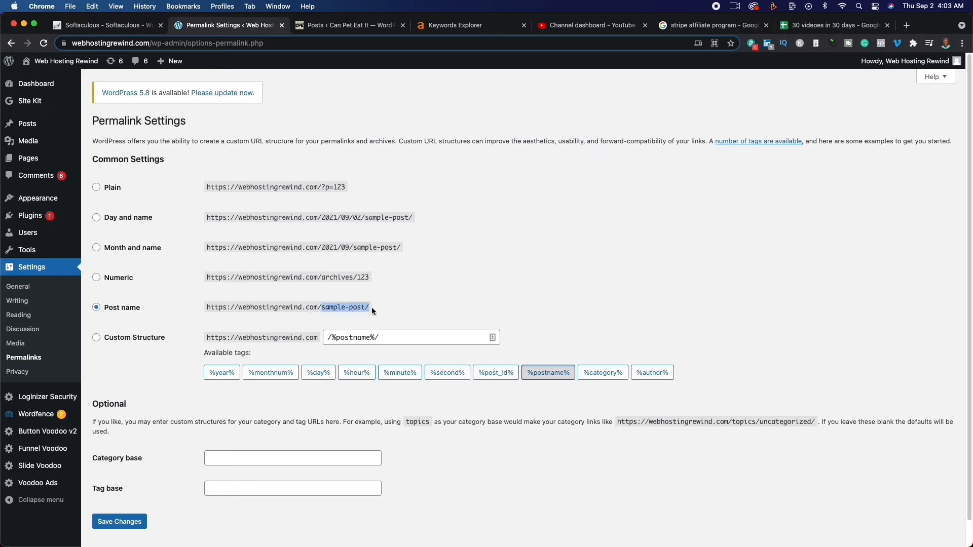
pyautogui.click(545, 270)
pyautogui.scroll(-1, 554, 325)
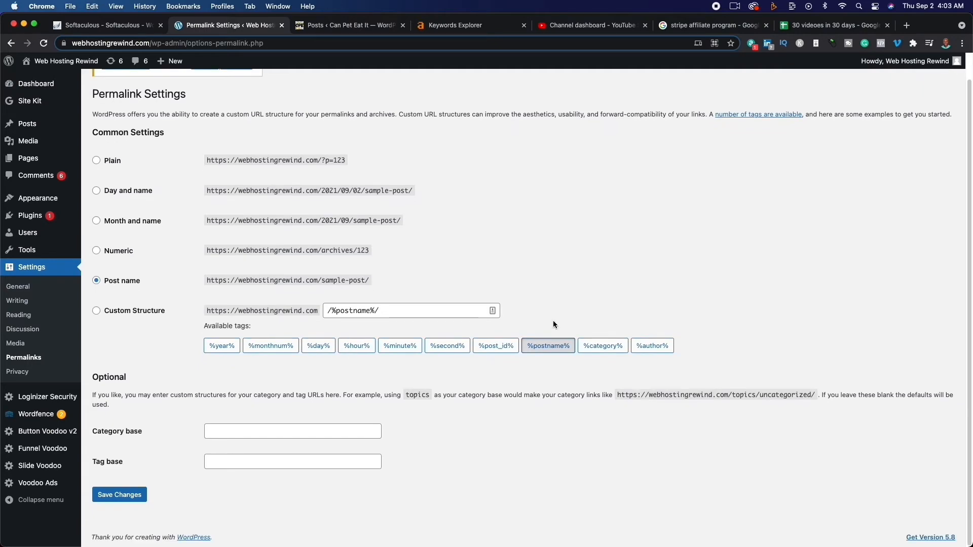
pyautogui.scroll(1, 554, 325)
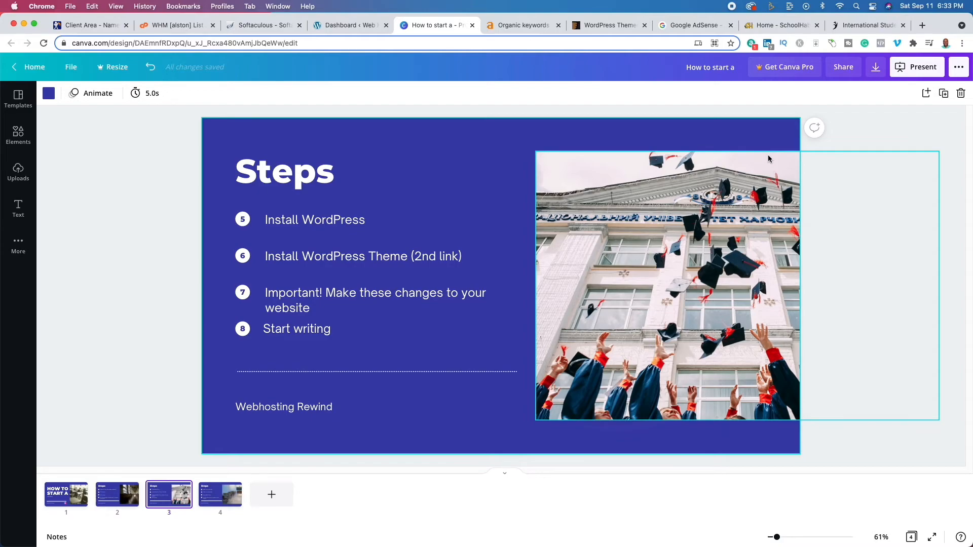
# Browse the International Student blog's home page as an example, examining its layout, post list and ad placement
pyautogui.click(860, 29)
pyautogui.scroll(-8, 304, 369)
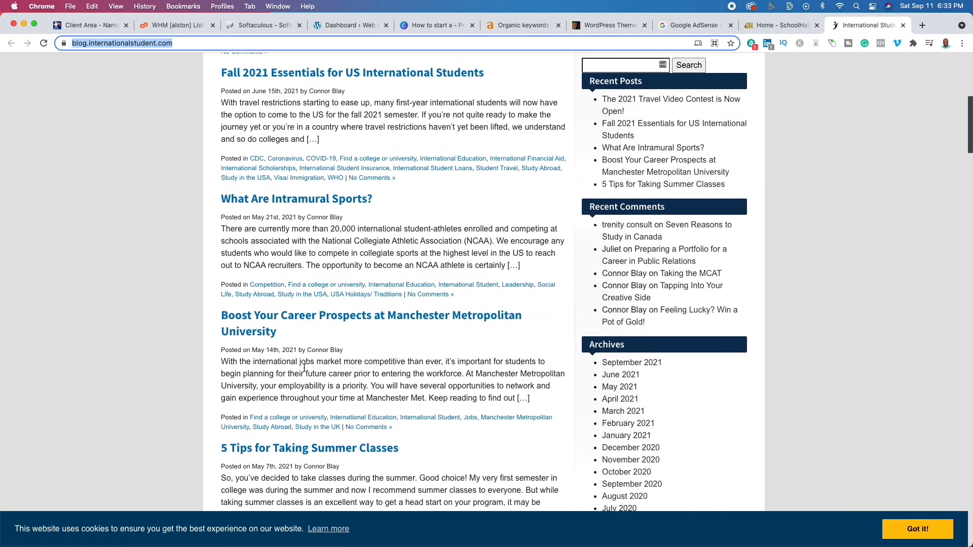
pyautogui.scroll(-10, 304, 369)
pyautogui.scroll(15, 563, 336)
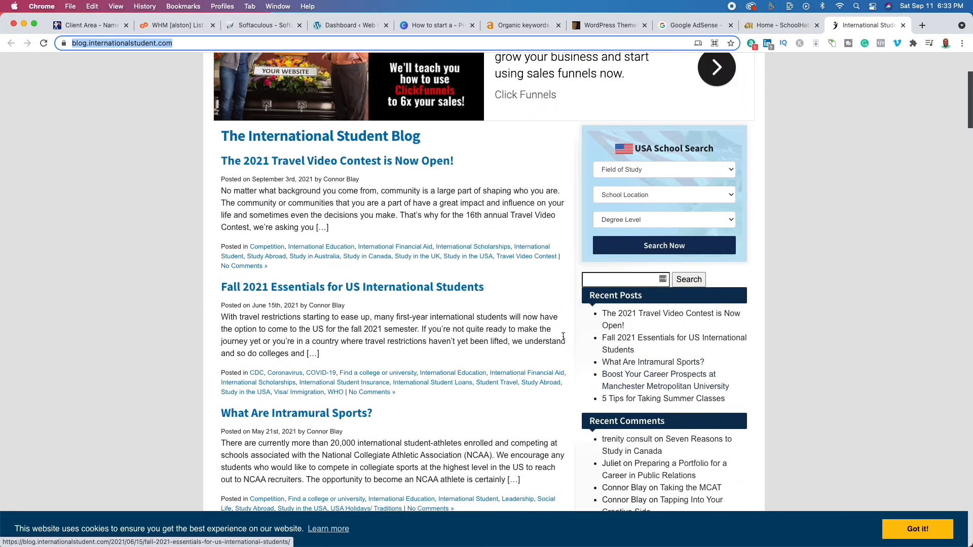
pyautogui.scroll(4, 564, 336)
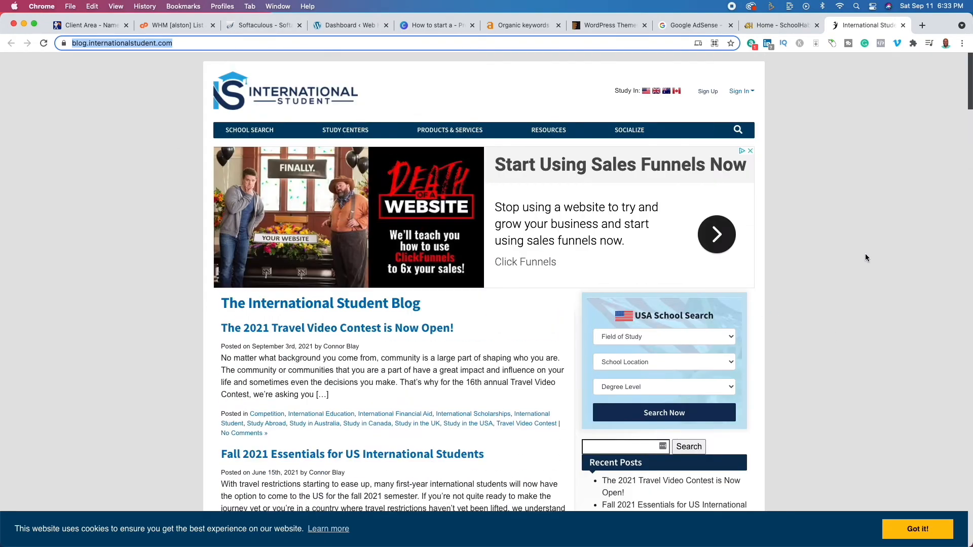
pyautogui.scroll(-8, 826, 310)
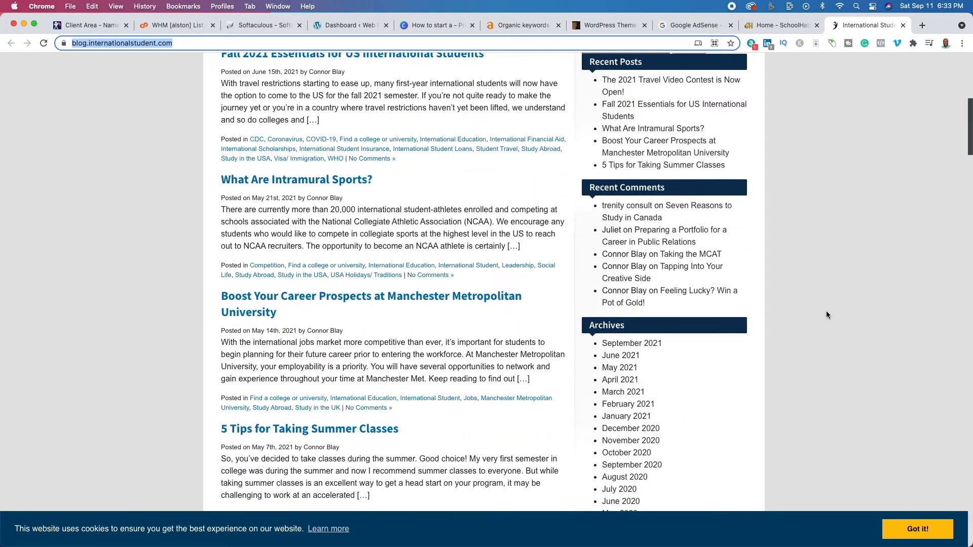
pyautogui.scroll(8, 831, 308)
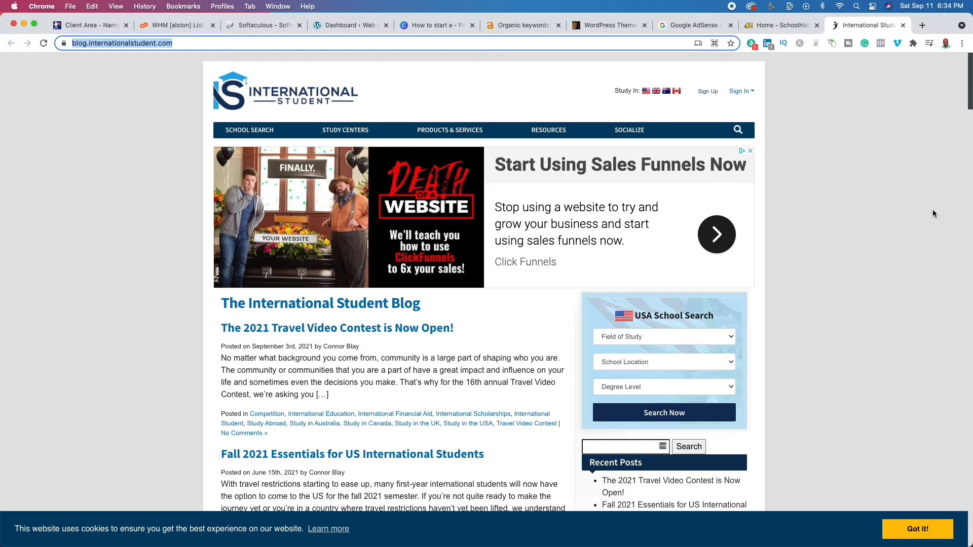
# Search ThemeForest for "school" templates and browse the WordPress themes in the results
pyautogui.click(608, 25)
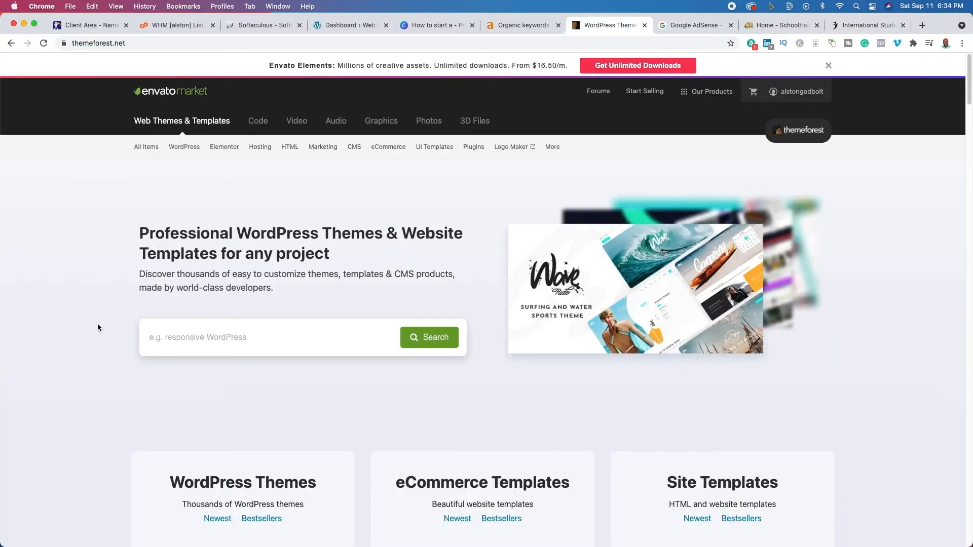
pyautogui.click(200, 340)
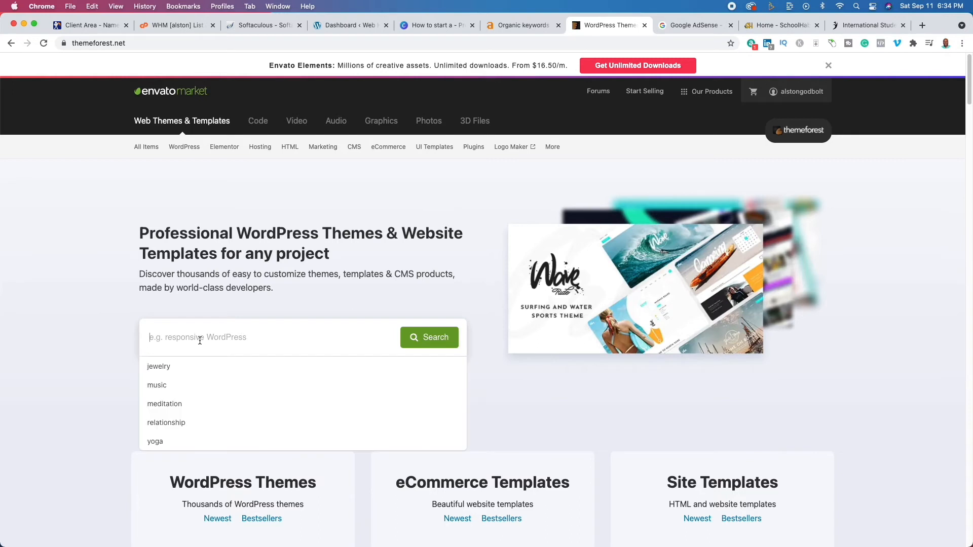
pyautogui.write('school')
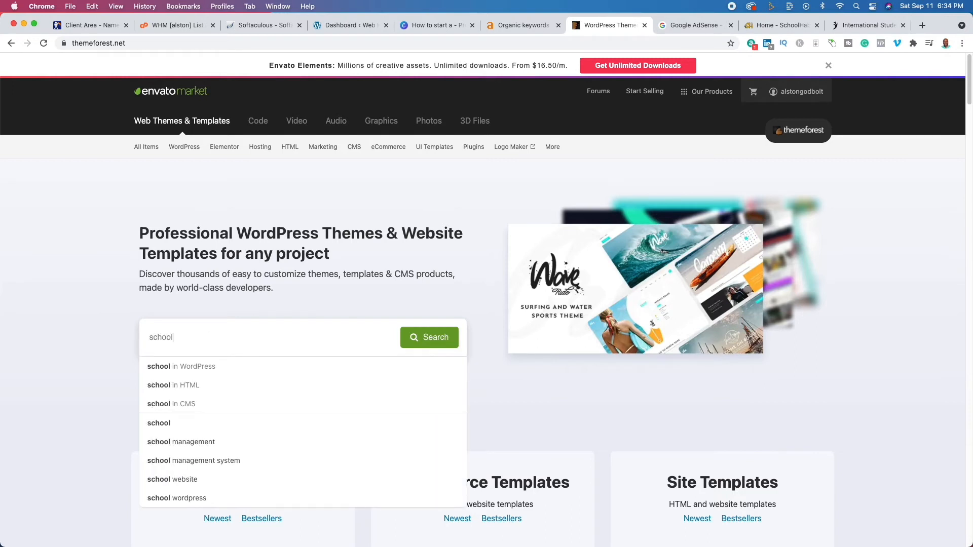
pyautogui.press('Return')
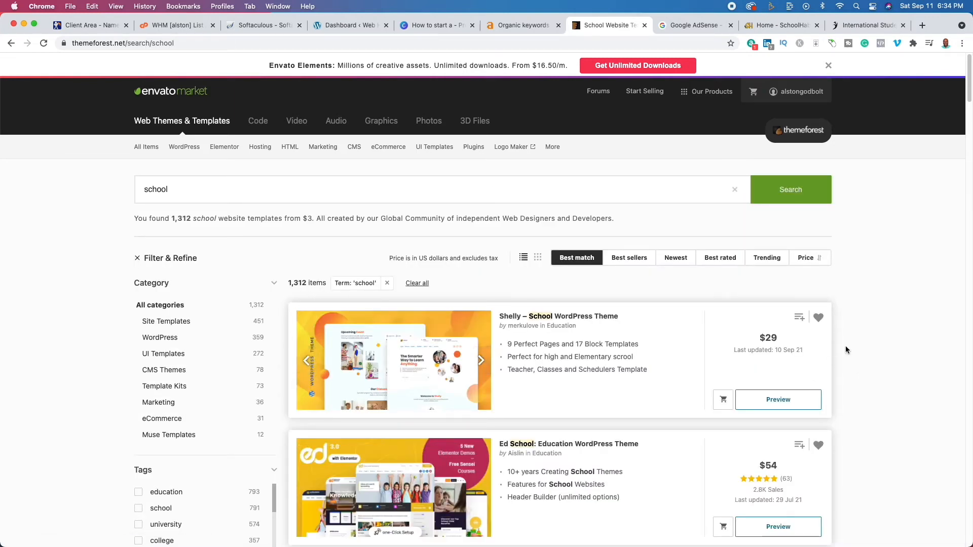
pyautogui.scroll(-5, 882, 397)
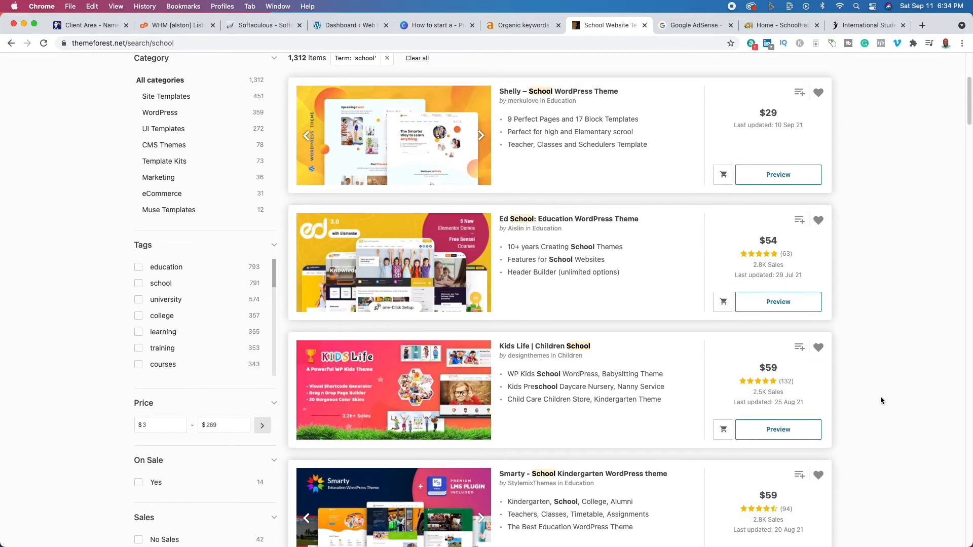
pyautogui.scroll(-1, 875, 398)
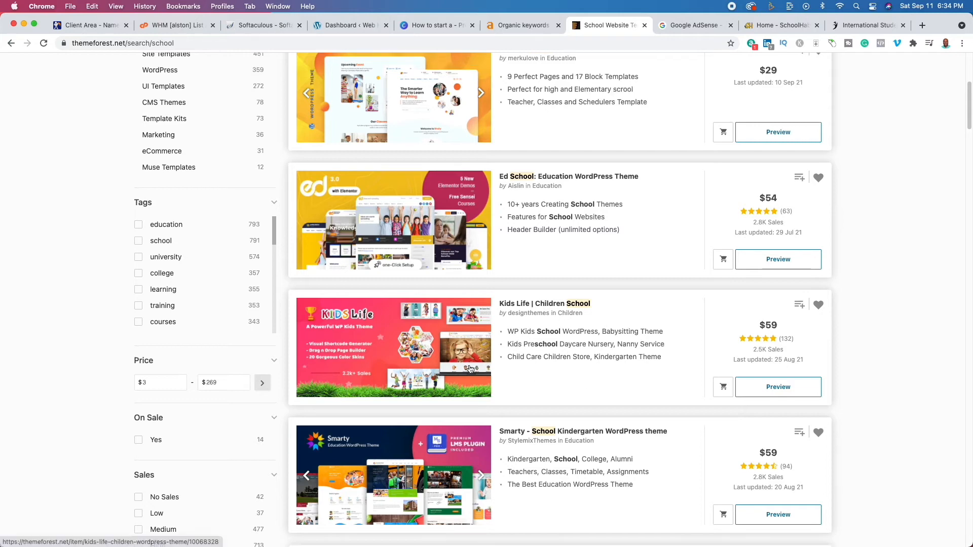
pyautogui.scroll(-5, 472, 369)
pyautogui.scroll(3, 469, 366)
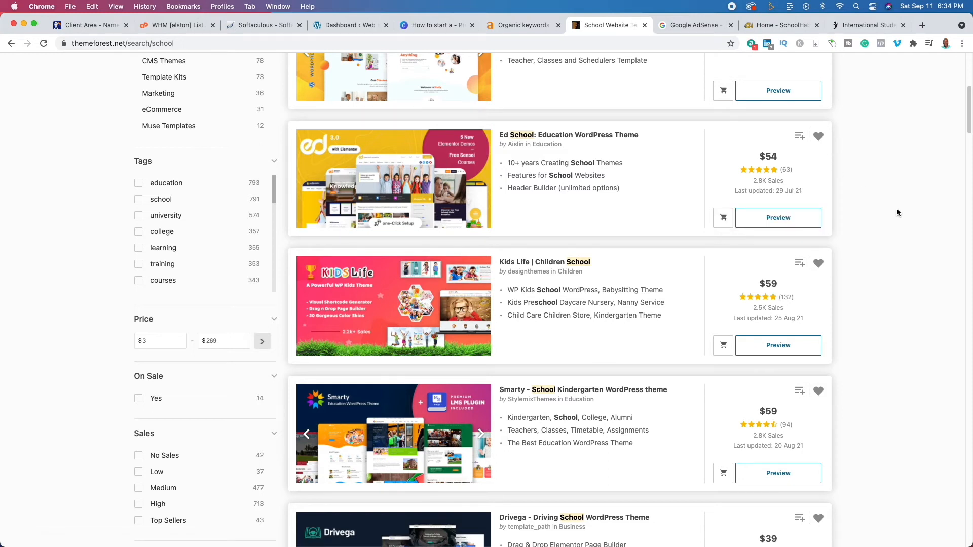
# Open the form for uploading a .zip theme in the Web Hosting Rewind WordPress admin
pyautogui.click(355, 28)
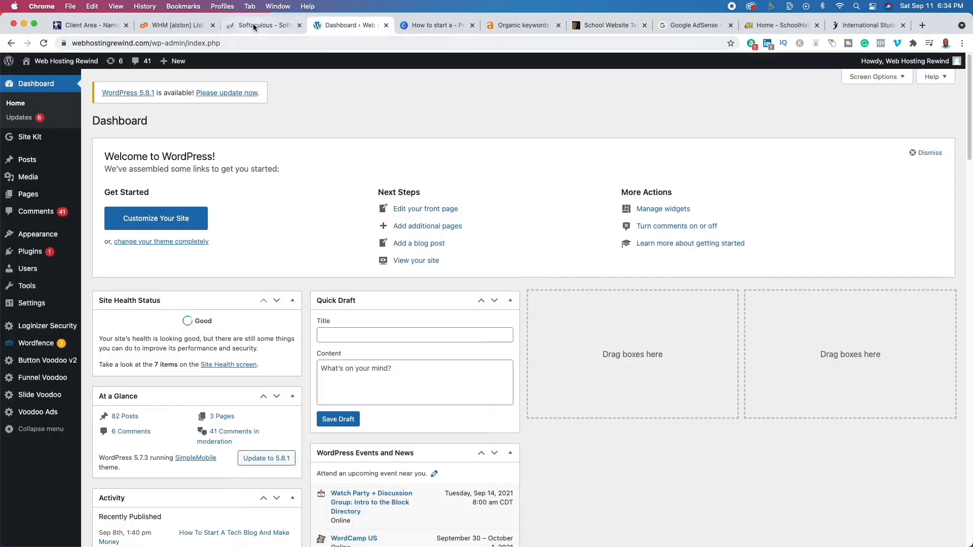
pyautogui.moveTo(53, 238)
pyautogui.click(124, 239)
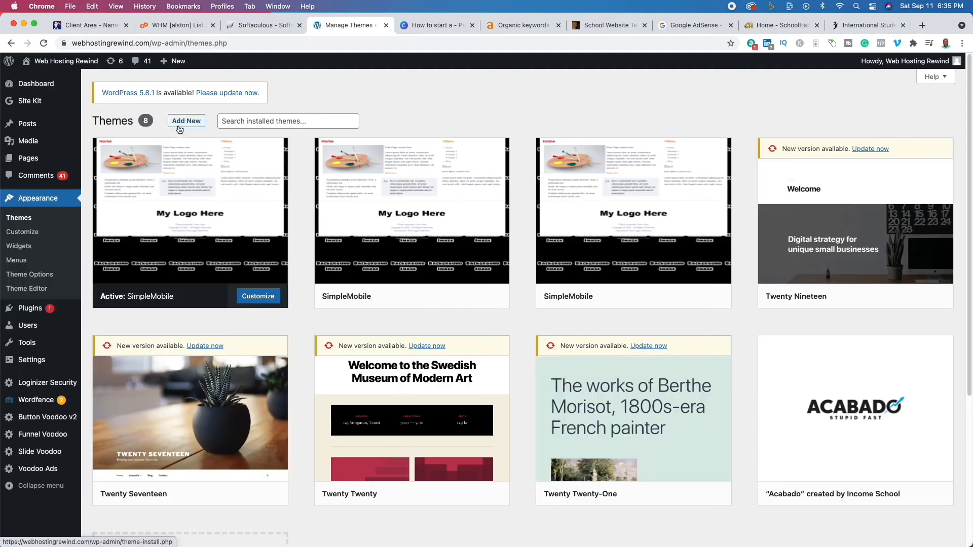
pyautogui.click(179, 125)
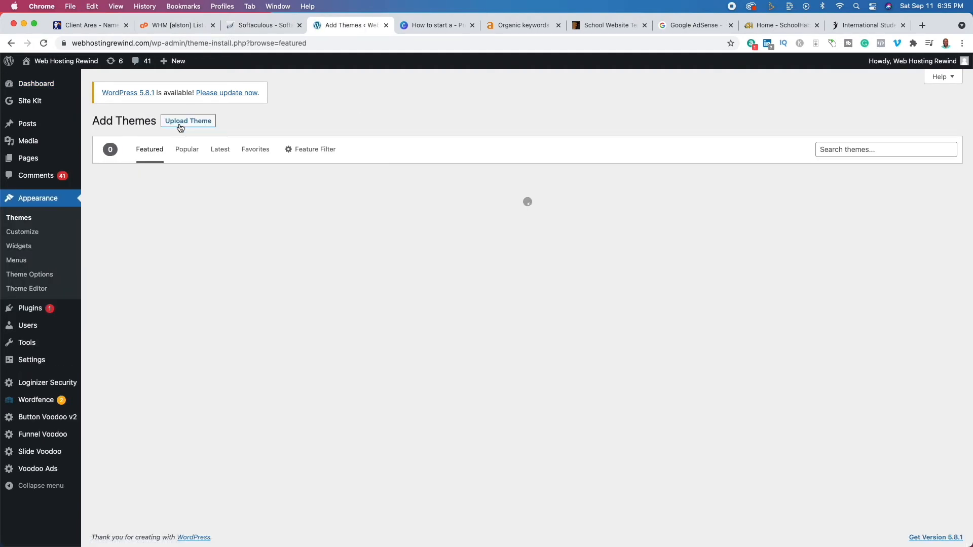
pyautogui.click(180, 126)
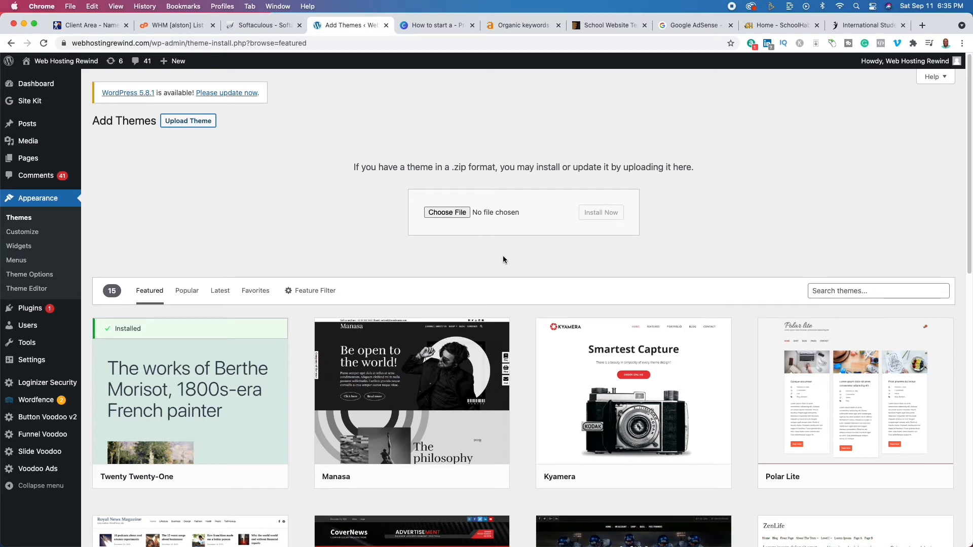
# Check the Steps slide in the Canva presentation, and start a new blog post in the WordPress admin
pyautogui.click(455, 26)
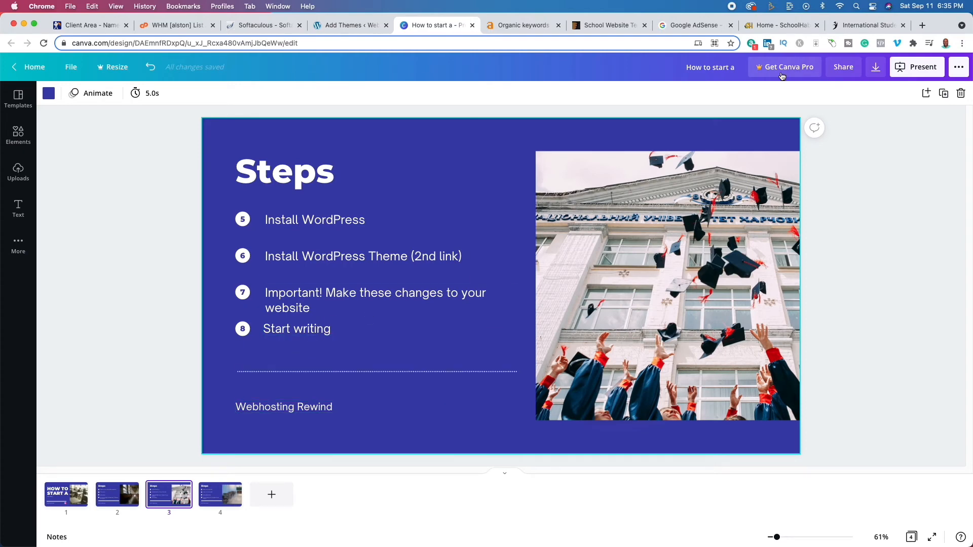
pyautogui.click(350, 26)
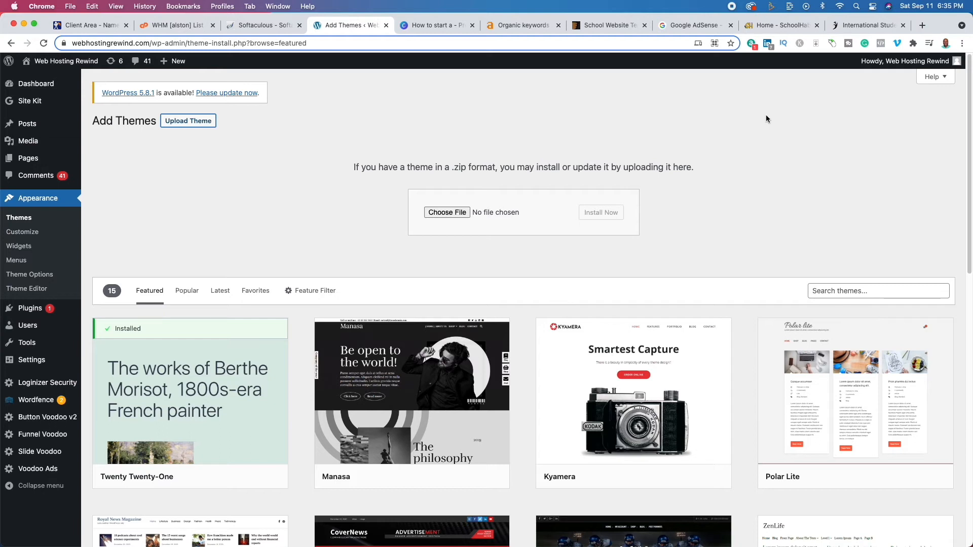
pyautogui.moveTo(31, 125)
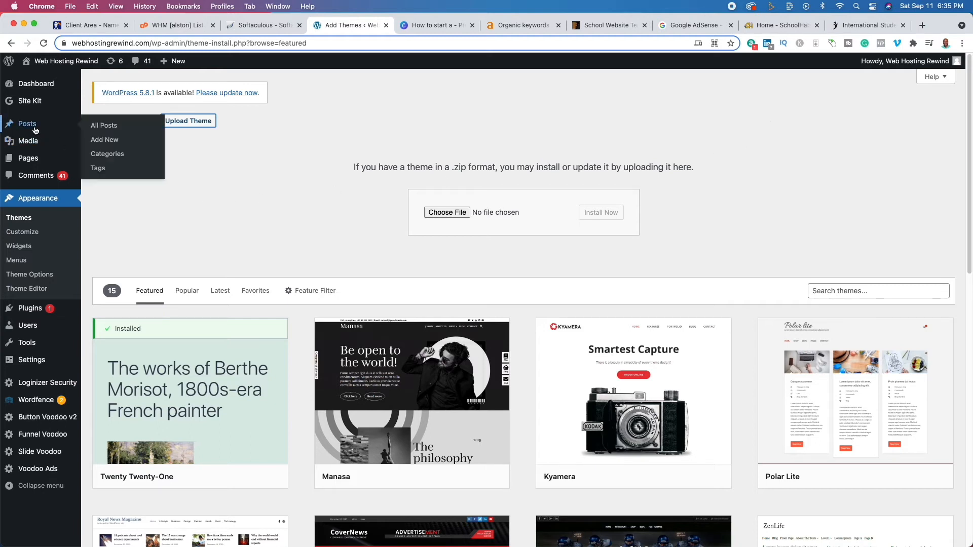
pyautogui.click(105, 127)
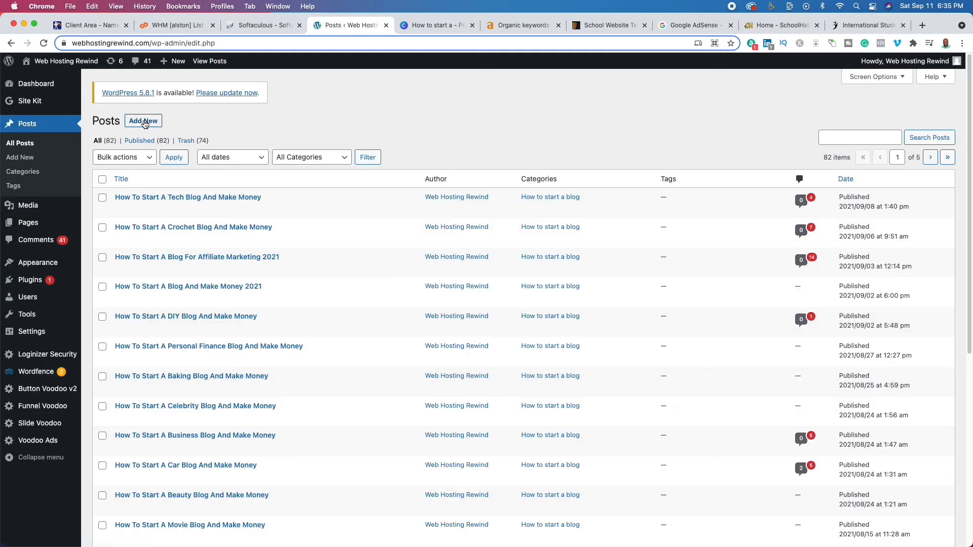
pyautogui.click(144, 122)
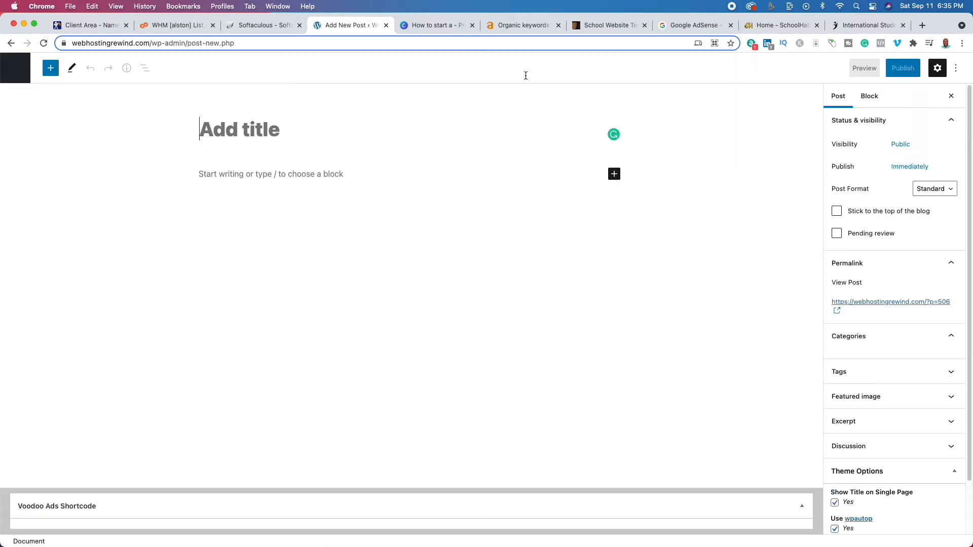
# Copy the keyword "dating an international student" from the Ahrefs organic keywords list into the new WordPress post's title
pyautogui.click(519, 25)
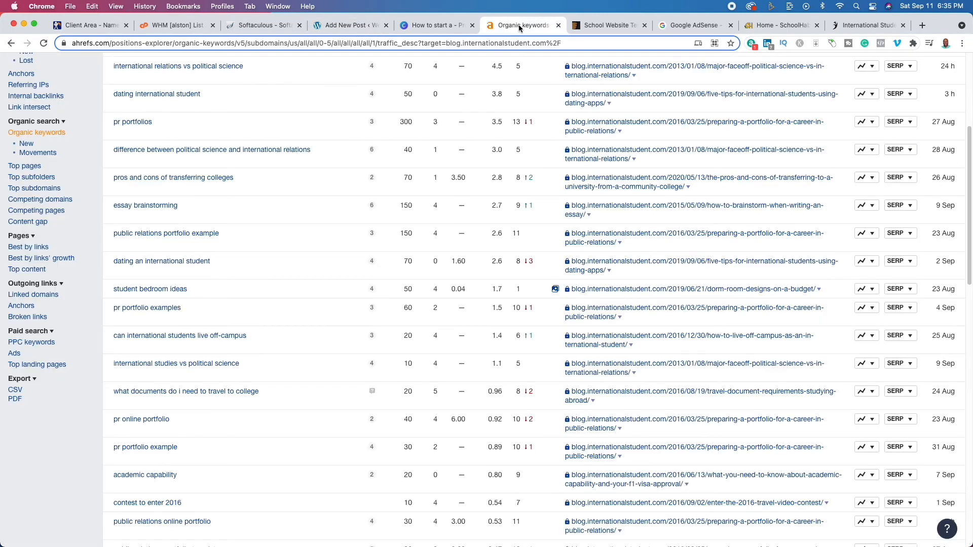
pyautogui.moveTo(235, 264); pyautogui.dragTo(112, 264)
pyautogui.press('super+c')
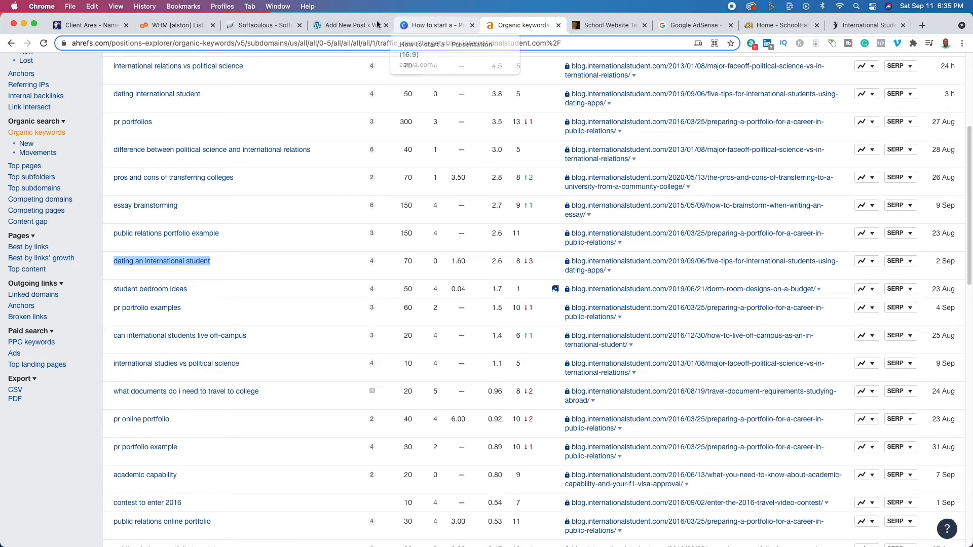
pyautogui.click(350, 25)
pyautogui.click(439, 130)
pyautogui.press('super+v')
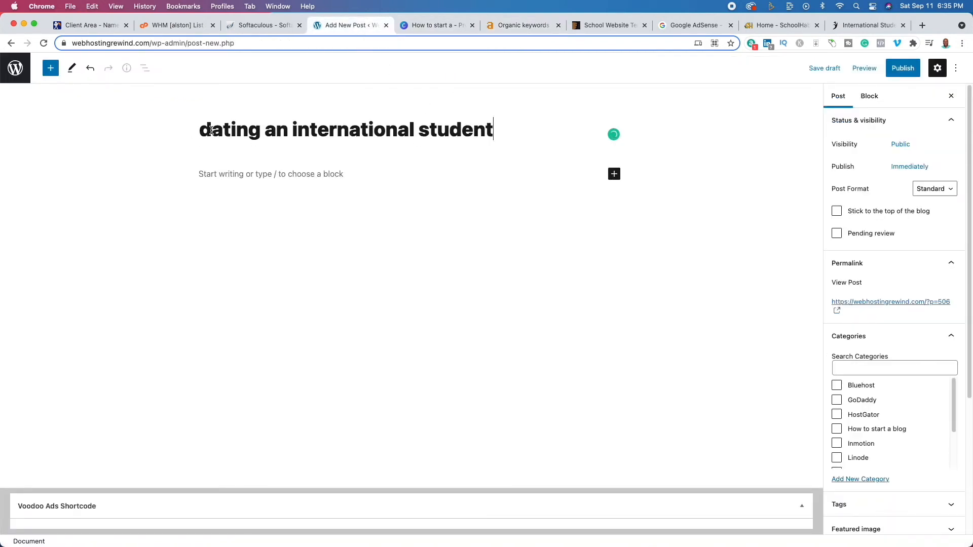
# Capitalize every word of the post title so it reads "Dating An International Student"
pyautogui.moveTo(210, 130); pyautogui.dragTo(202, 130)
pyautogui.write('D')
pyautogui.moveTo(278, 133); pyautogui.dragTo(298, 133)
pyautogui.write('An I')
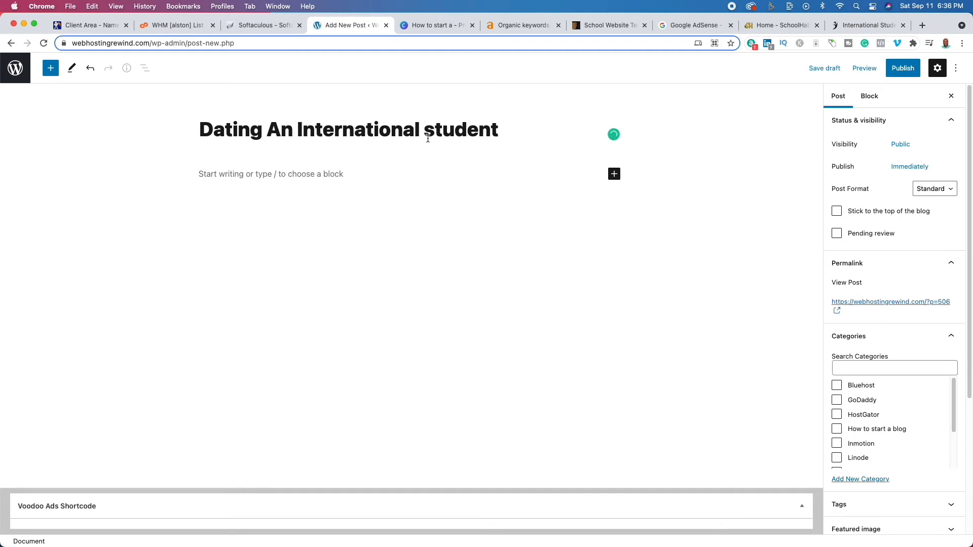
pyautogui.moveTo(435, 133); pyautogui.dragTo(424, 133)
pyautogui.write('S')
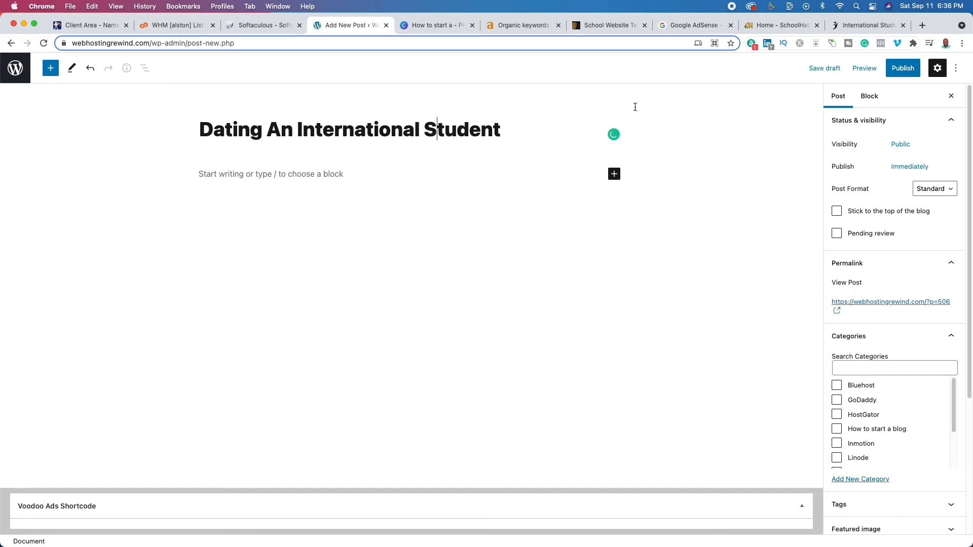
# Extend the post title with ": Everything You Need To Know"
pyautogui.click(534, 131)
pyautogui.write(': Ever')
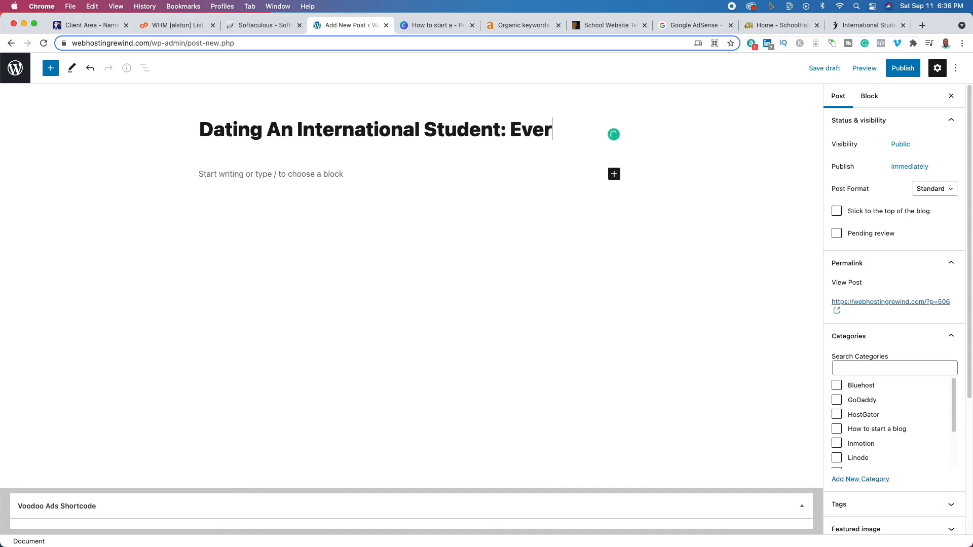
pyautogui.write('ything ')
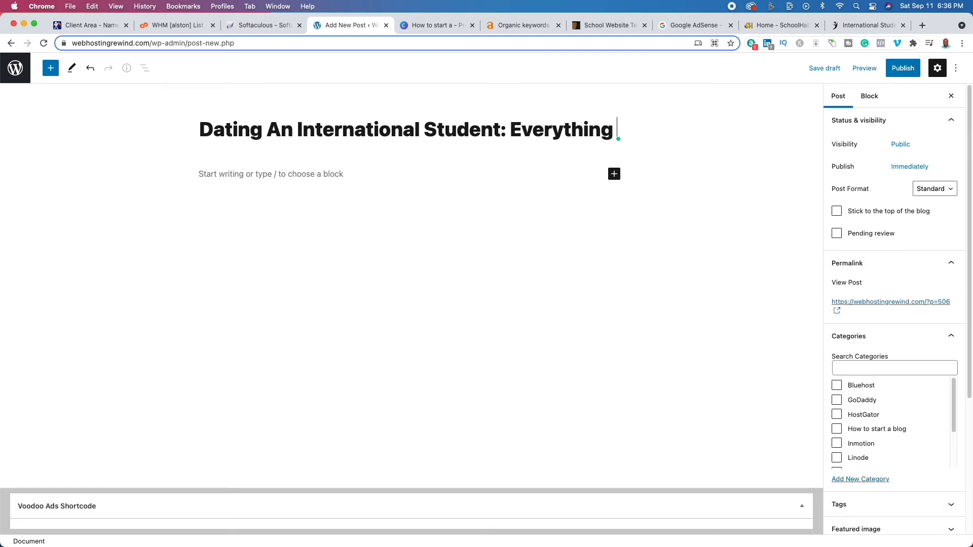
pyautogui.write('YouNeed ')
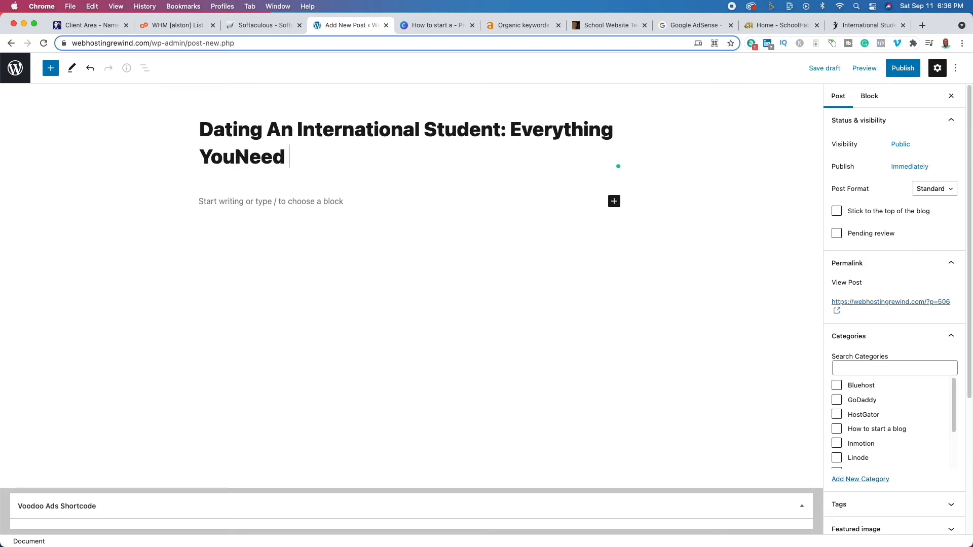
pyautogui.write('To Know')
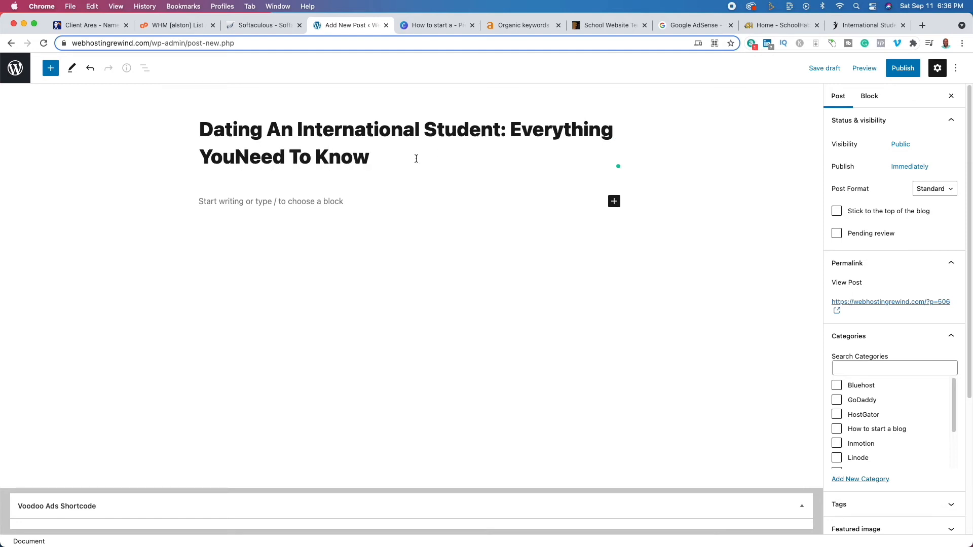
pyautogui.click(234, 158)
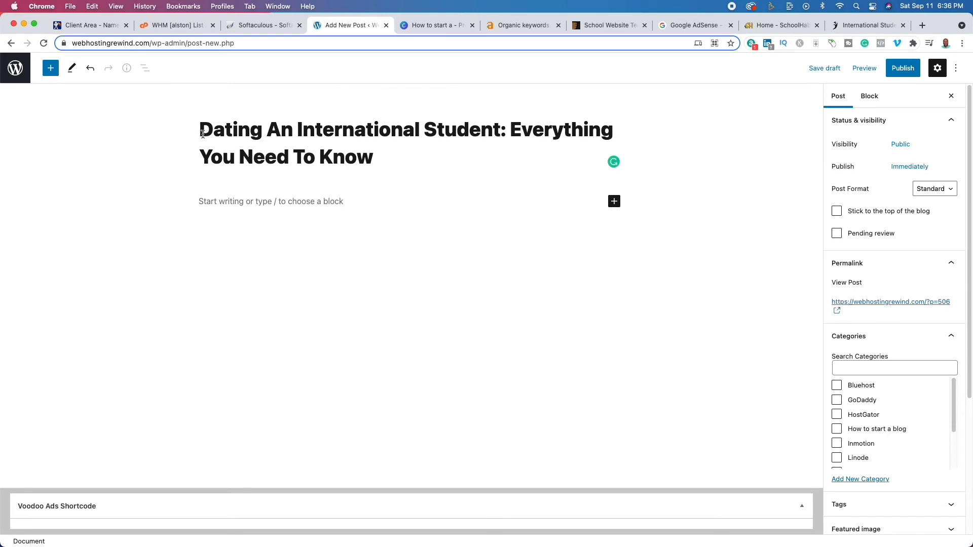
# Search Google in a new tab for the title phrase "Dating An International Student" and open the University of the People article
pyautogui.moveTo(200, 132); pyautogui.dragTo(501, 134)
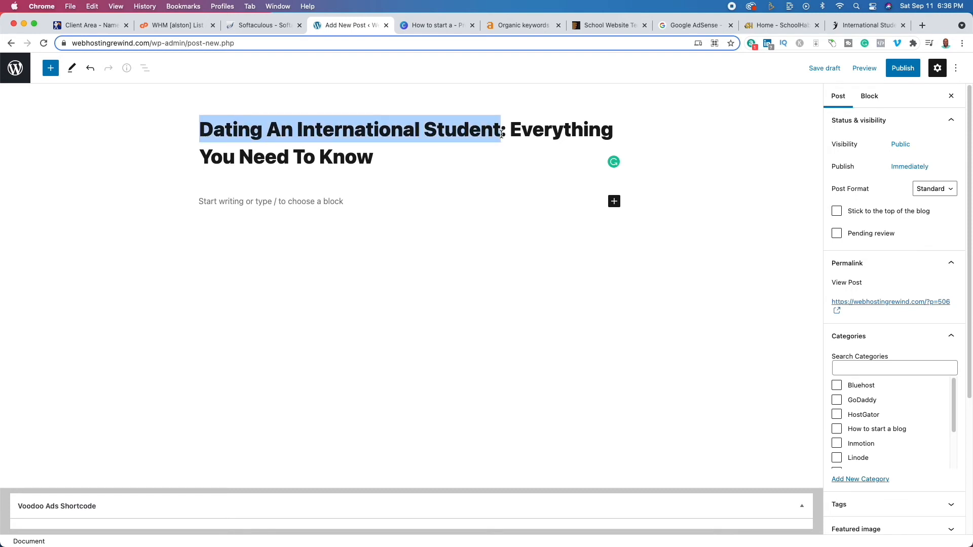
pyautogui.press('super+c')
pyautogui.click(923, 25)
pyautogui.press('super+v')
pyautogui.press('Return')
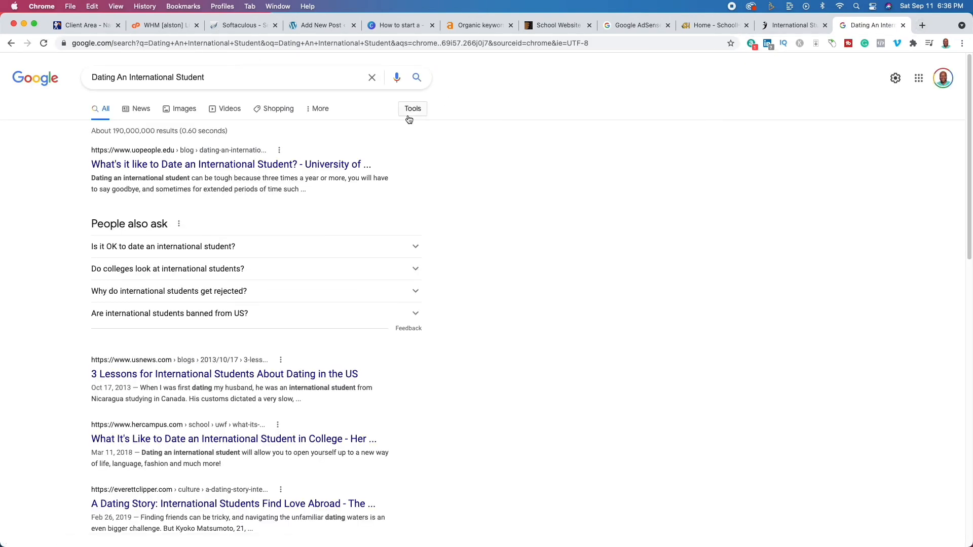
pyautogui.click(260, 166)
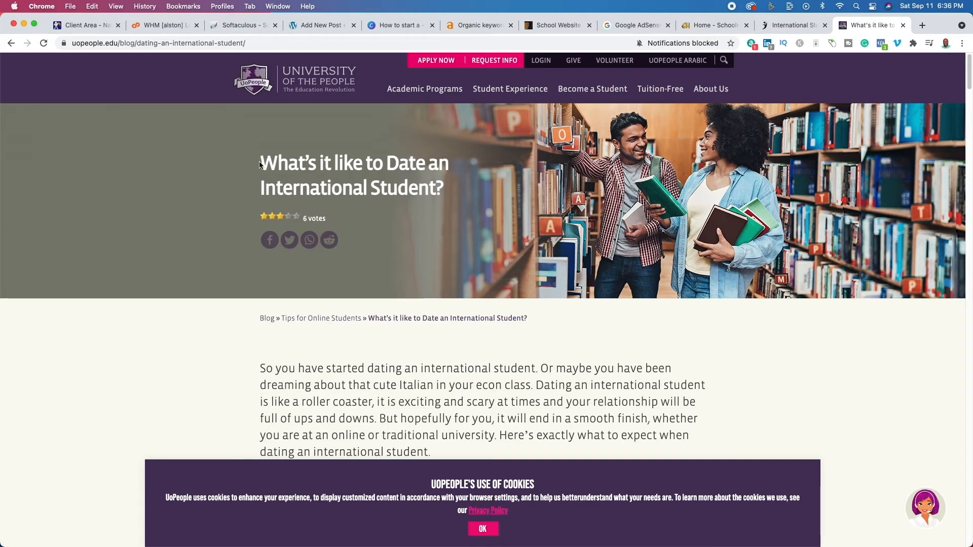
# Count the words of the whole article with Word Counter Plus, from its heading to the closing paragraph, and clear the selection
pyautogui.moveTo(260, 164); pyautogui.dragTo(506, 221)
pyautogui.scroll(-20, 561, 330)
pyautogui.scroll(20, 561, 329)
pyautogui.scroll(-15, 621, 358)
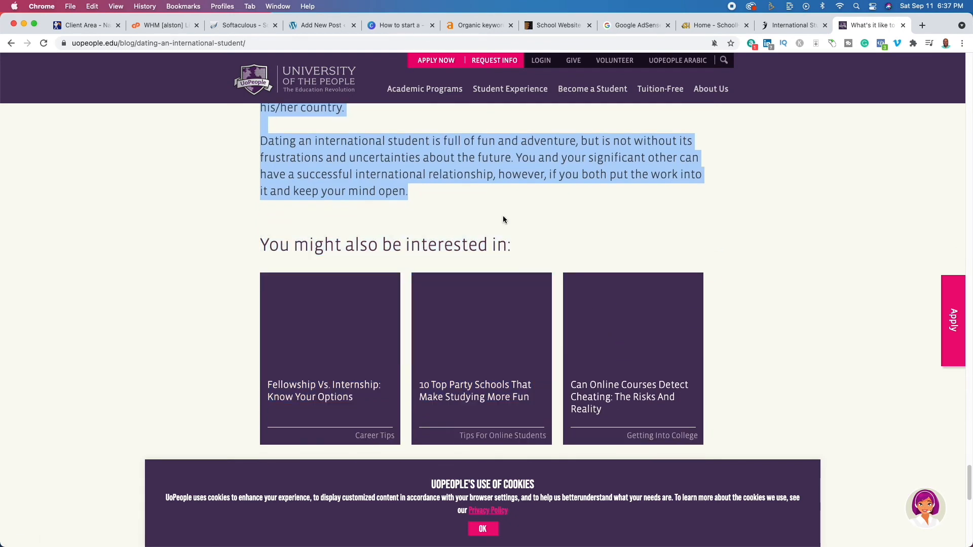
pyautogui.rightClick(477, 153)
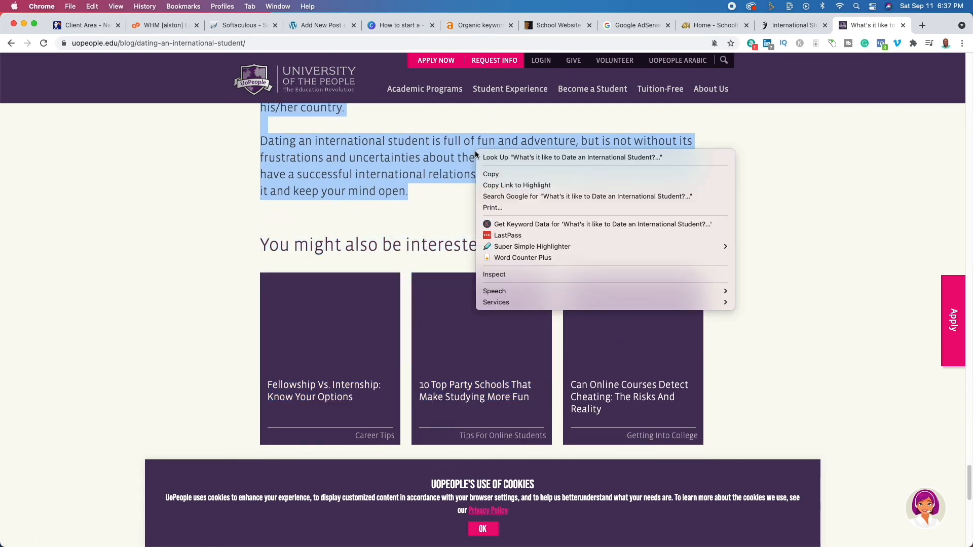
pyautogui.click(586, 259)
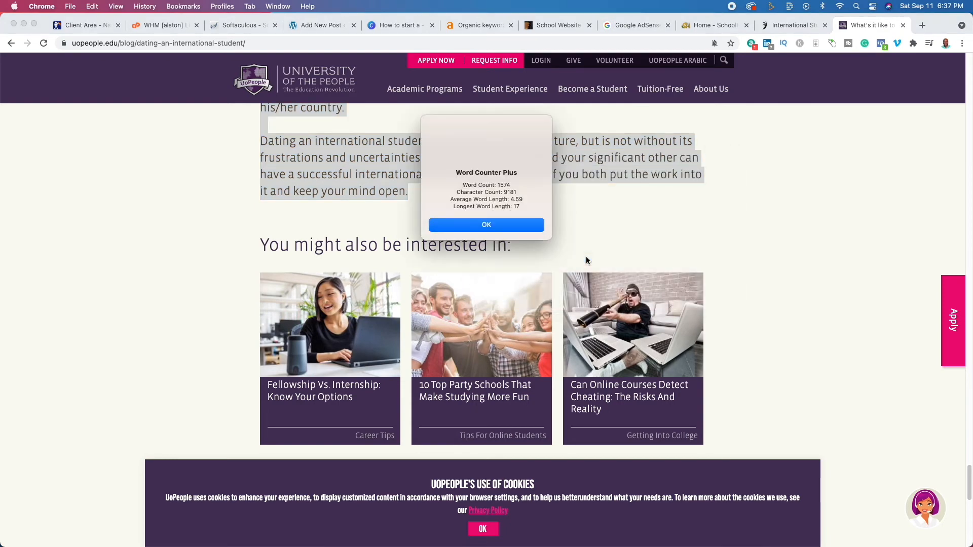
pyautogui.click(515, 228)
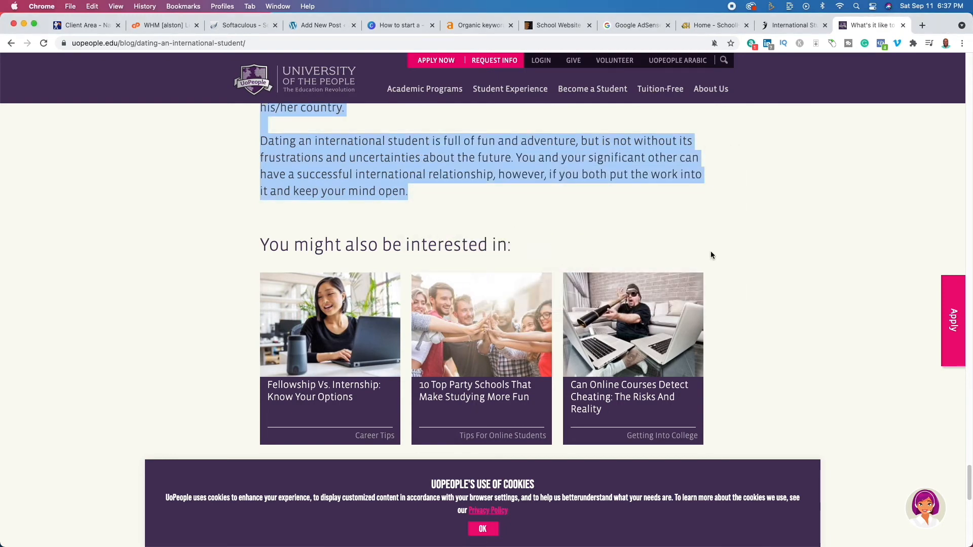
pyautogui.scroll(15, 711, 255)
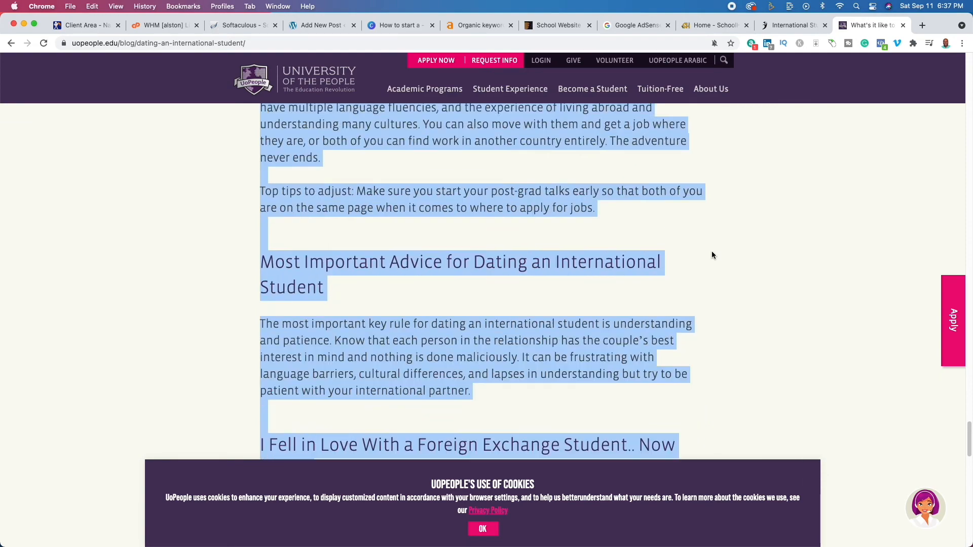
pyautogui.click(711, 255)
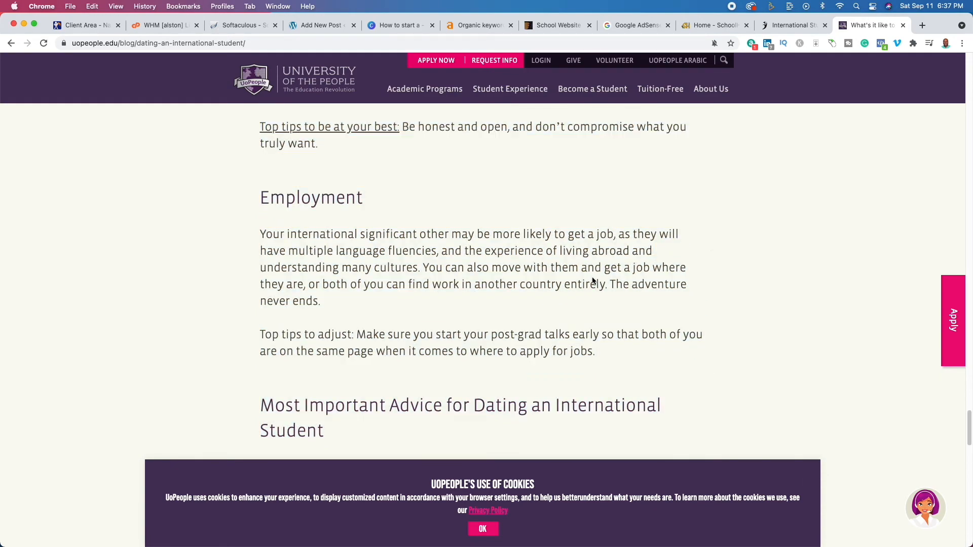
# Review the heading, introduction and first image of the University of the People article on dating an international student
pyautogui.scroll(10, 592, 281)
pyautogui.scroll(1, 591, 278)
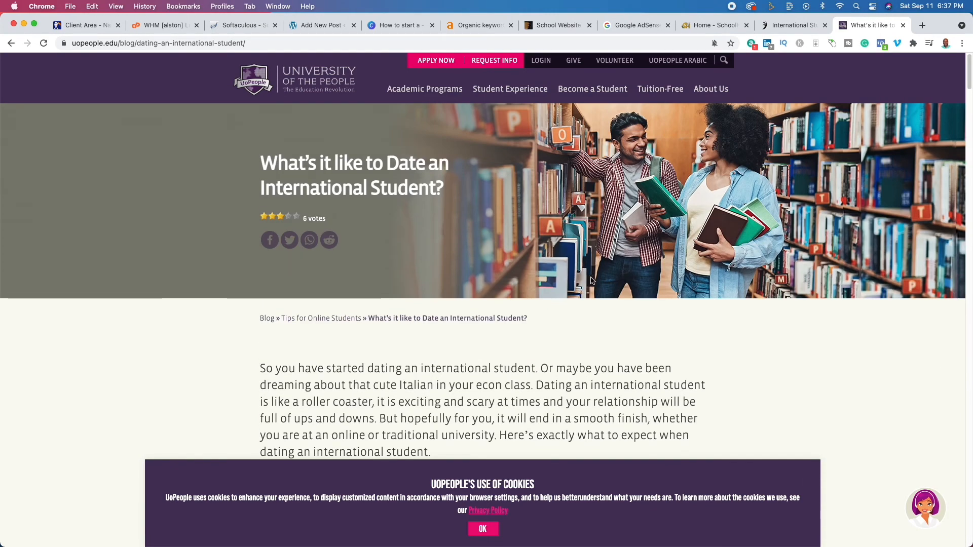
pyautogui.scroll(-7, 592, 280)
pyautogui.scroll(-5, 591, 278)
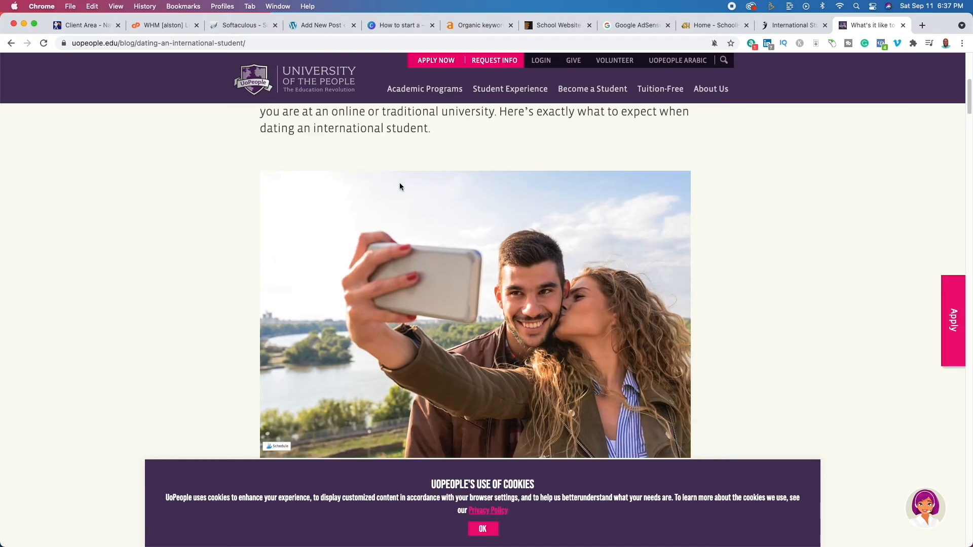
pyautogui.scroll(8, 113, 258)
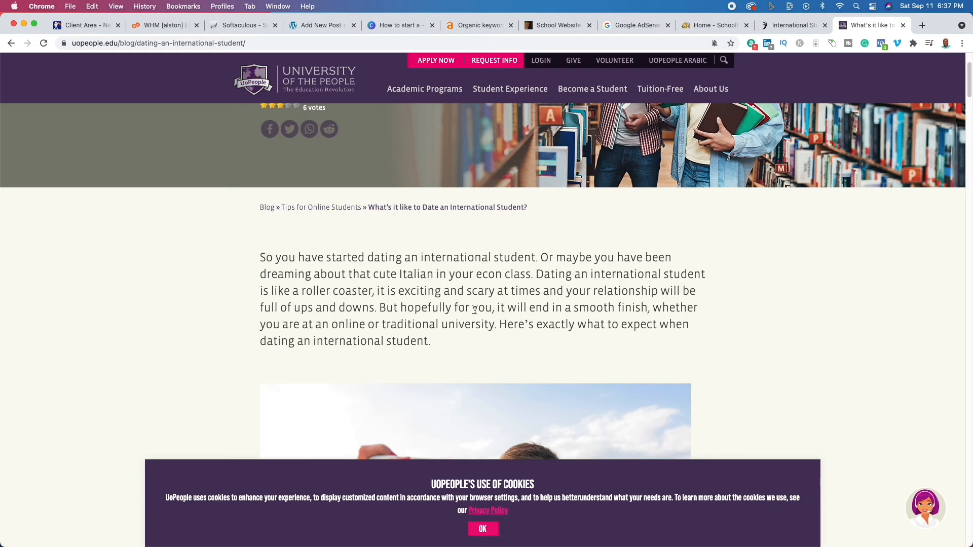
pyautogui.scroll(3, 516, 314)
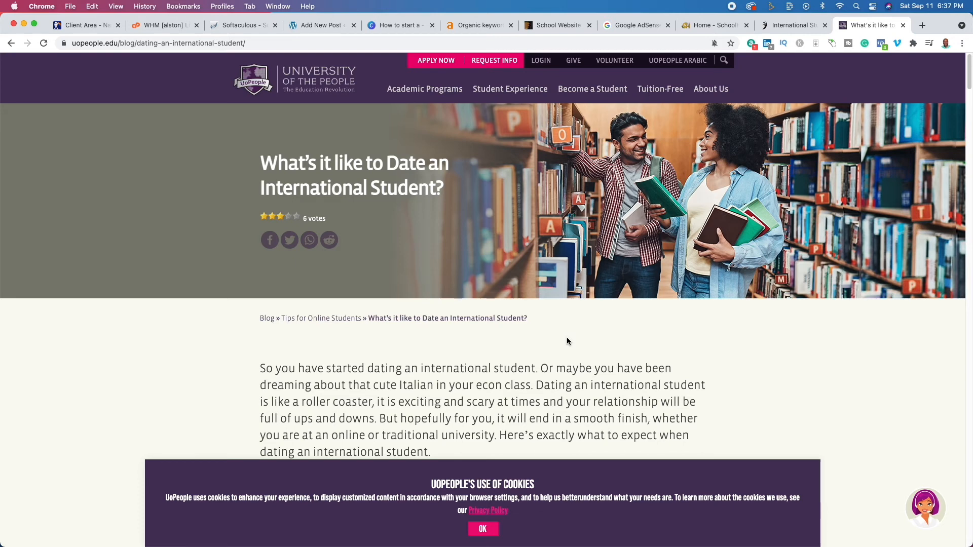
pyautogui.scroll(-5, 513, 339)
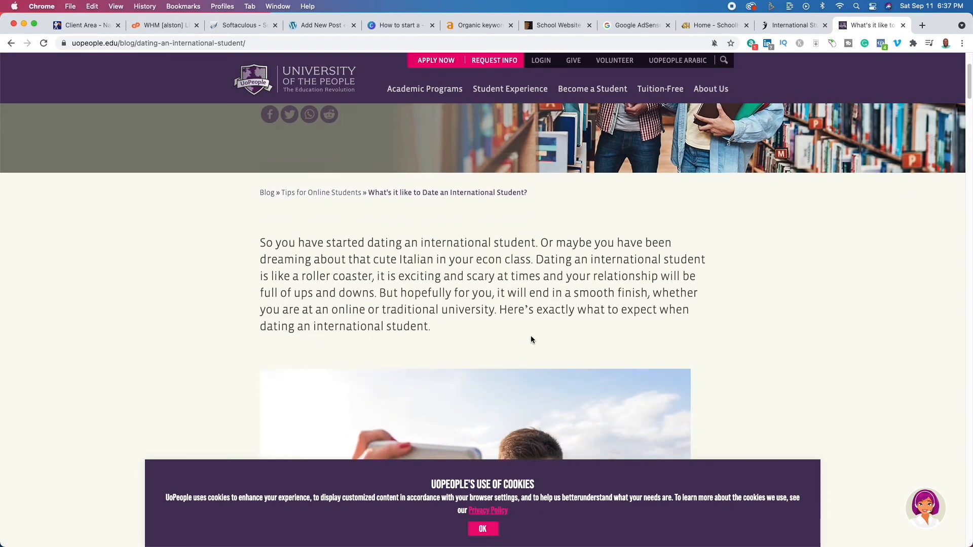
# Return to the WordPress post and enter the body lines "Who", "what", "when", "where", "why" and "how" as separate paragraphs
pyautogui.click(308, 31)
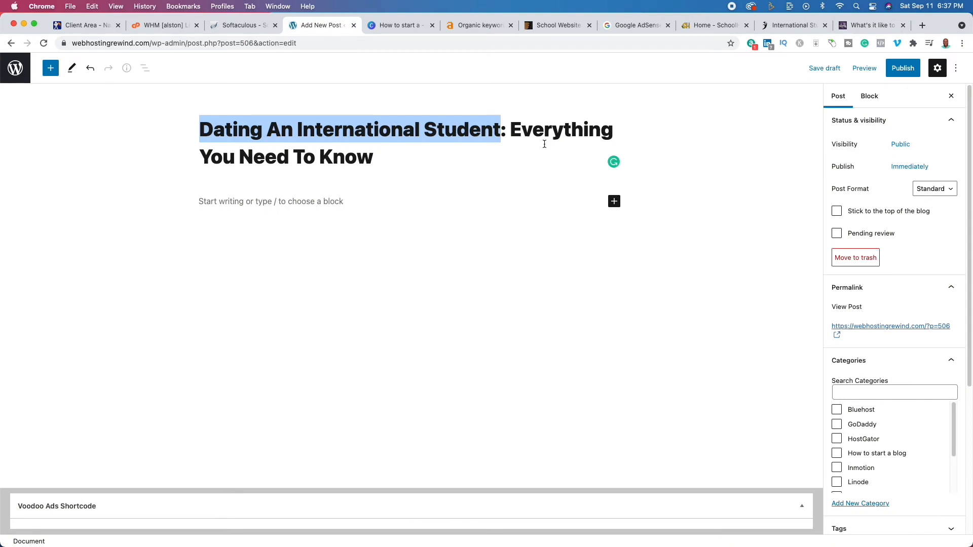
pyautogui.click(340, 206)
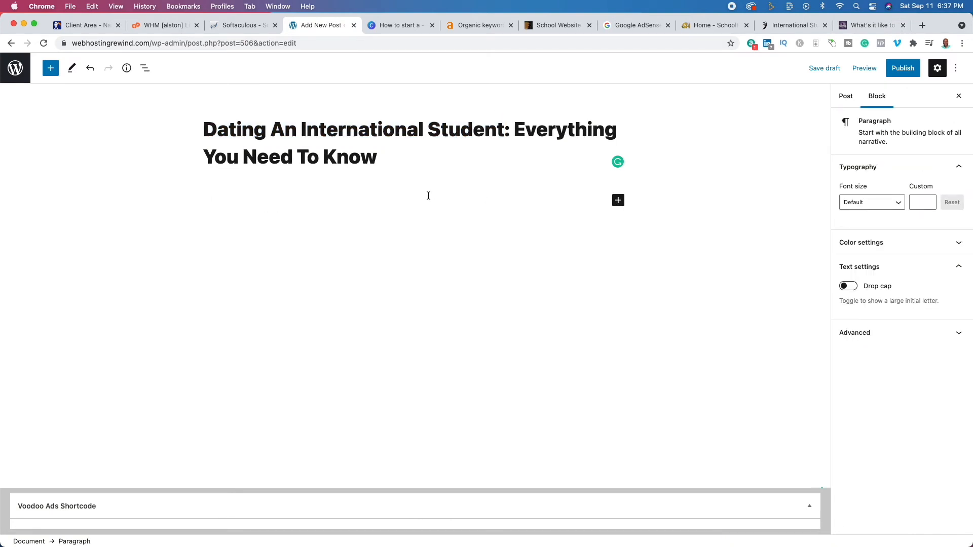
pyautogui.write('Who')
pyautogui.press('Return')
pyautogui.write('what')
pyautogui.press('Return')
pyautogui.write('when')
pyautogui.press('Return')
pyautogui.write('where')
pyautogui.press('Return')
pyautogui.write('why')
pyautogui.write('how')
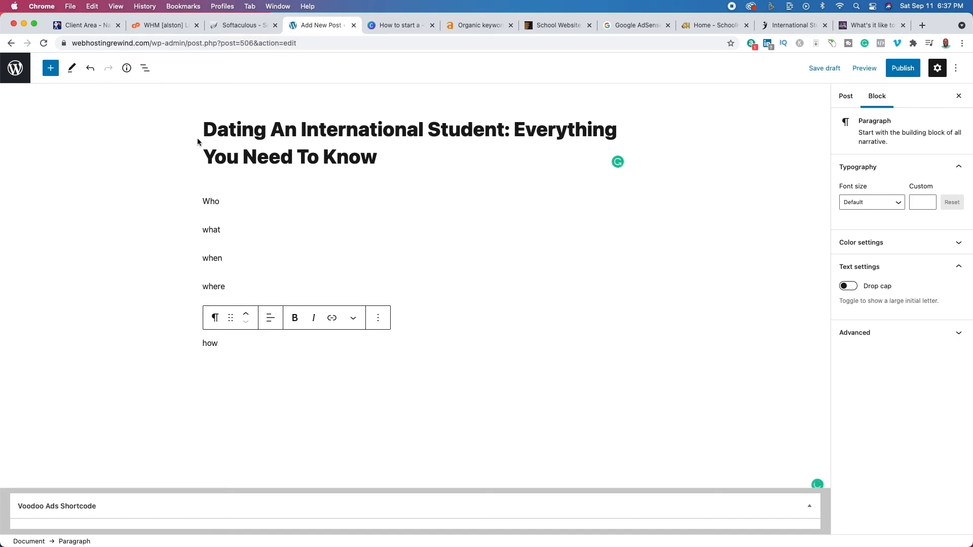
# Extend the "how" line to read "how is dating an international student different than a domestic"
pyautogui.moveTo(199, 141); pyautogui.dragTo(495, 133)
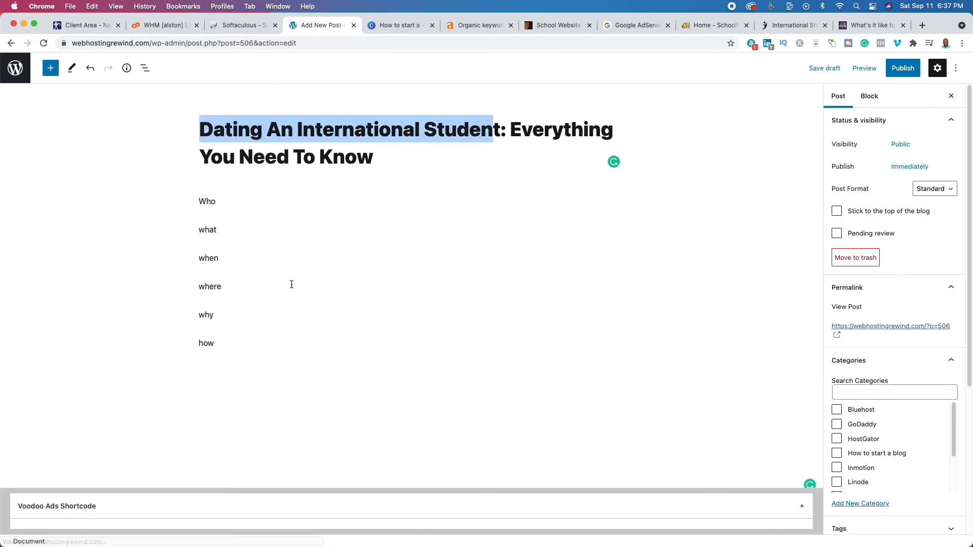
pyautogui.click(243, 347)
pyautogui.write('is dat')
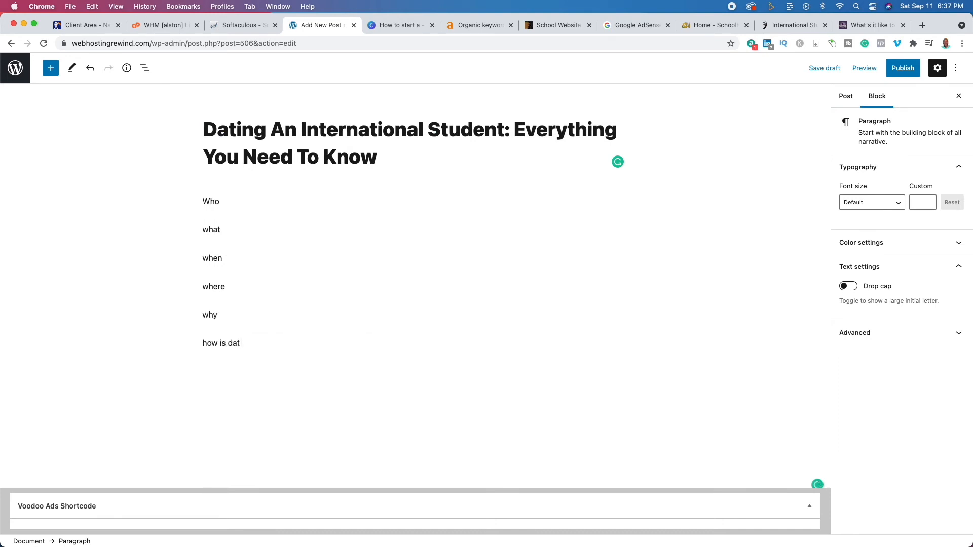
pyautogui.write('ing an international student ')
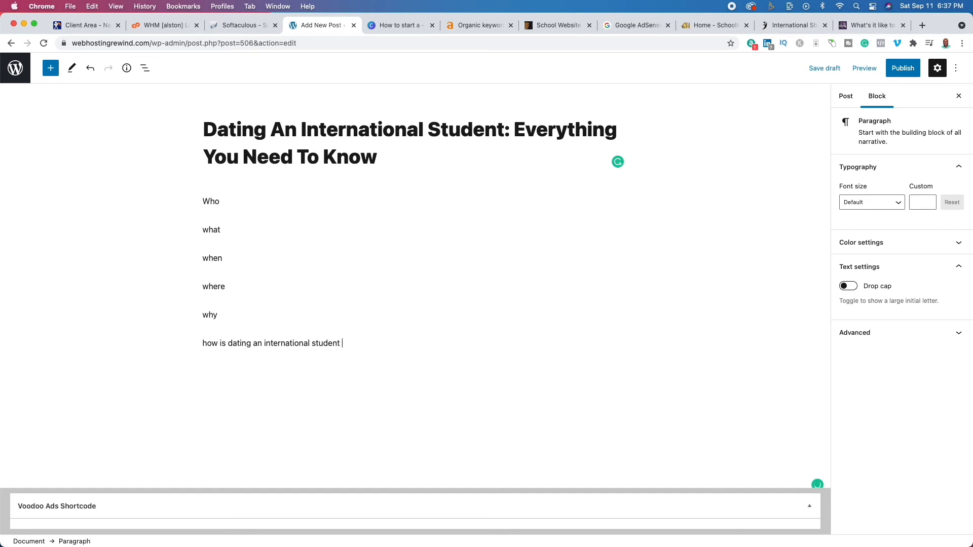
pyautogui.write('different than a domestic')
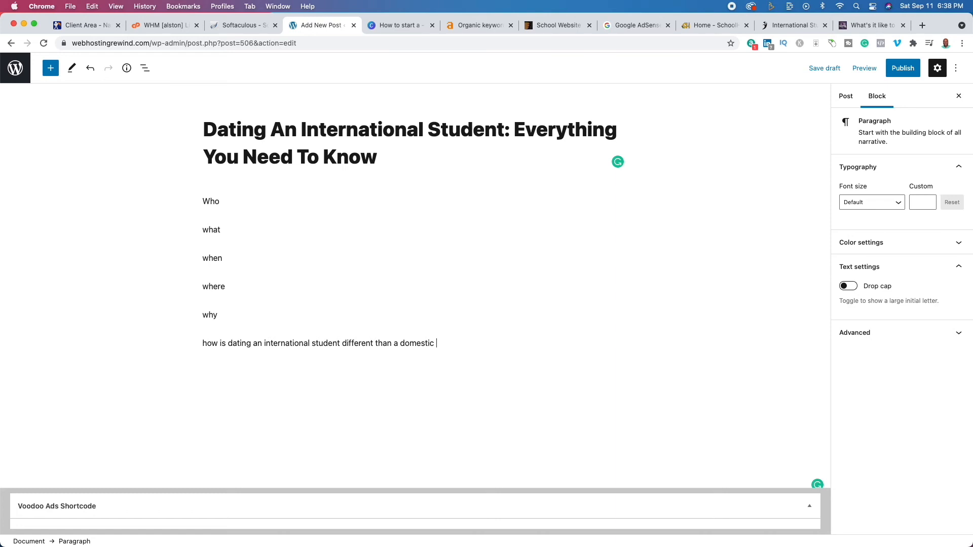
# Extend the "why" line to read "why hyou shouldnt date an international student"
pyautogui.write('why hyou sh')
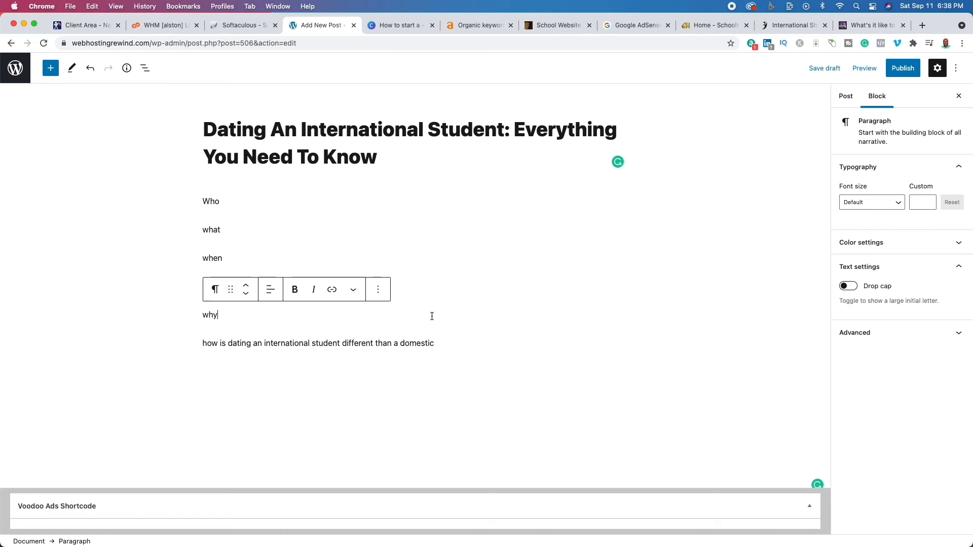
pyautogui.write('oul')
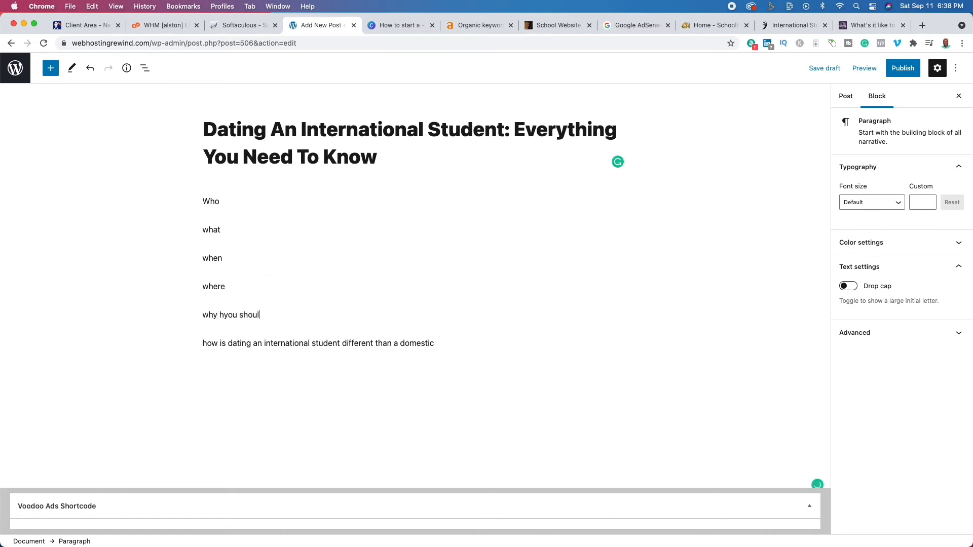
pyautogui.write('dnt date an international student')
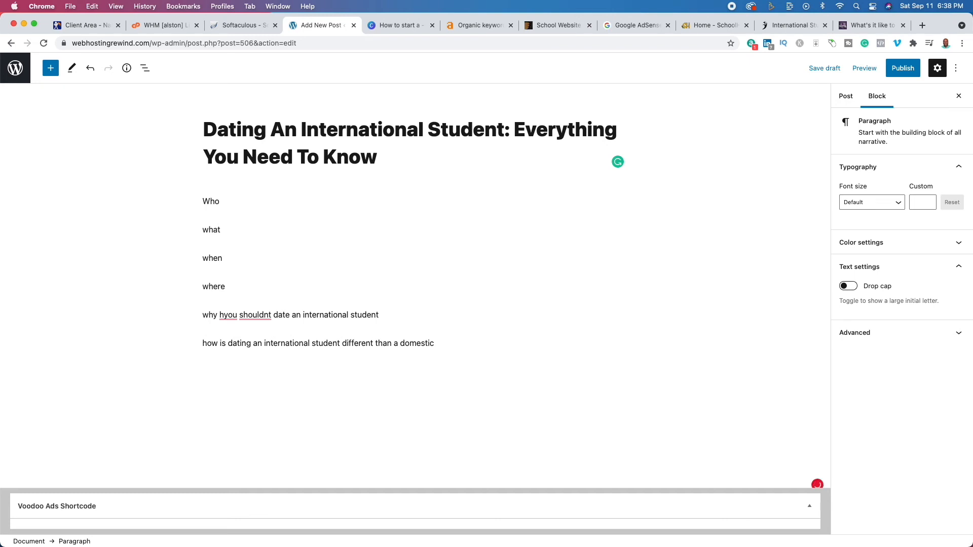
# Extend the "when" line to "when is it a good idea to date an intentional student", correcting the misspelled word before "student"
pyautogui.click(240, 262)
pyautogui.write('is it a good idea to date an m')
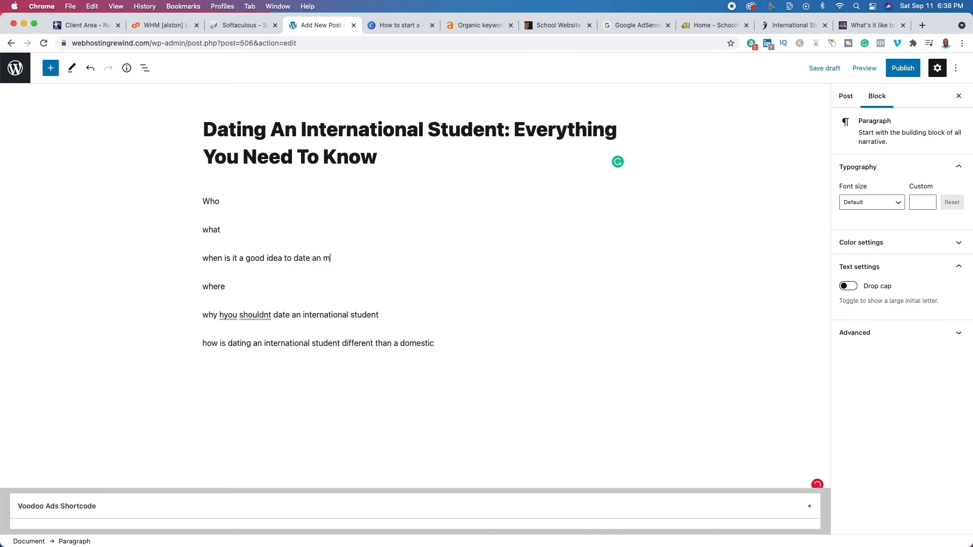
pyautogui.write('itenaional student')
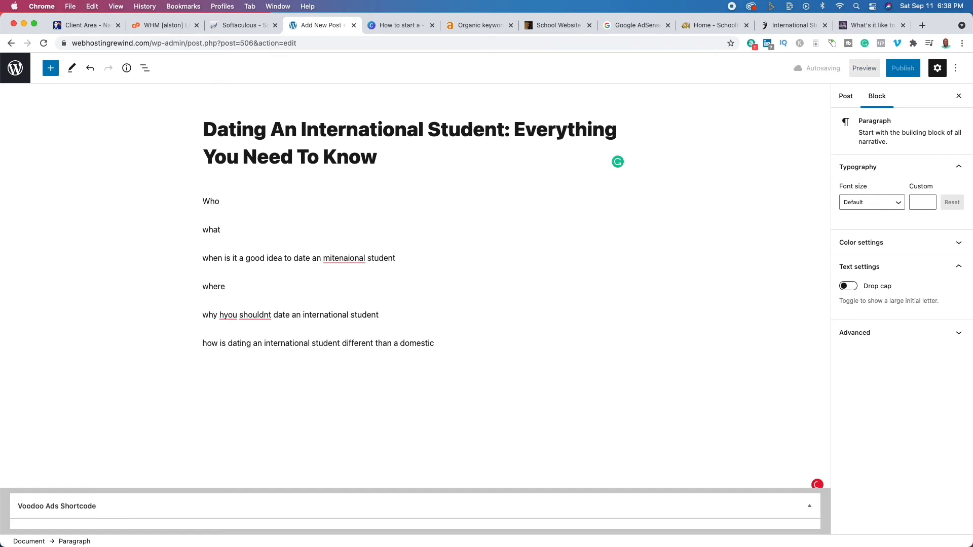
pyautogui.click(346, 274)
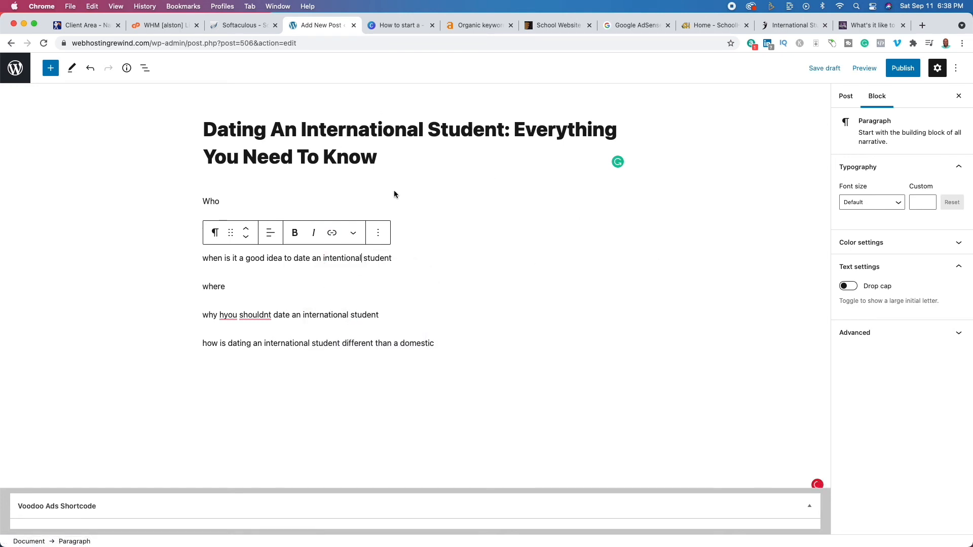
# Delete all the text of the last paragraph, which begins with "how"
pyautogui.moveTo(461, 210)
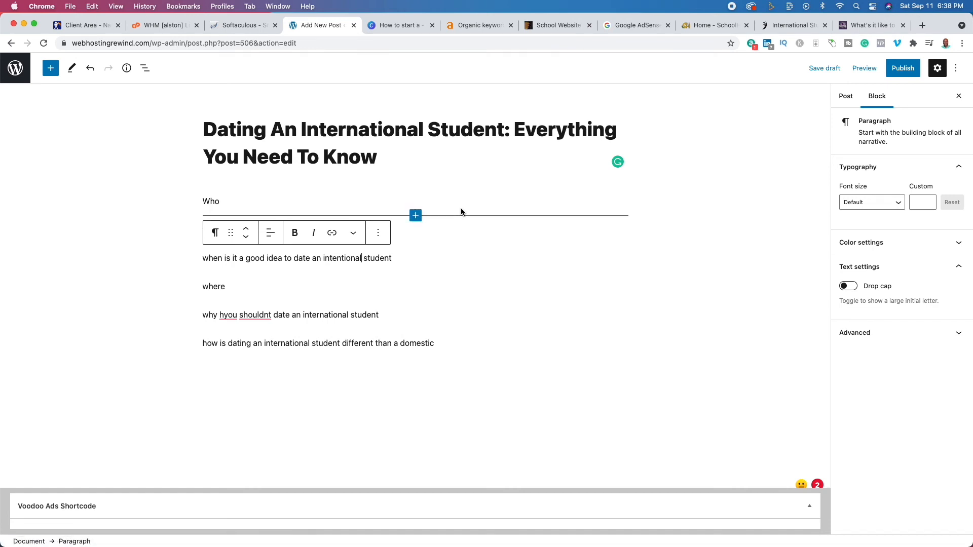
pyautogui.doubleClick(343, 343)
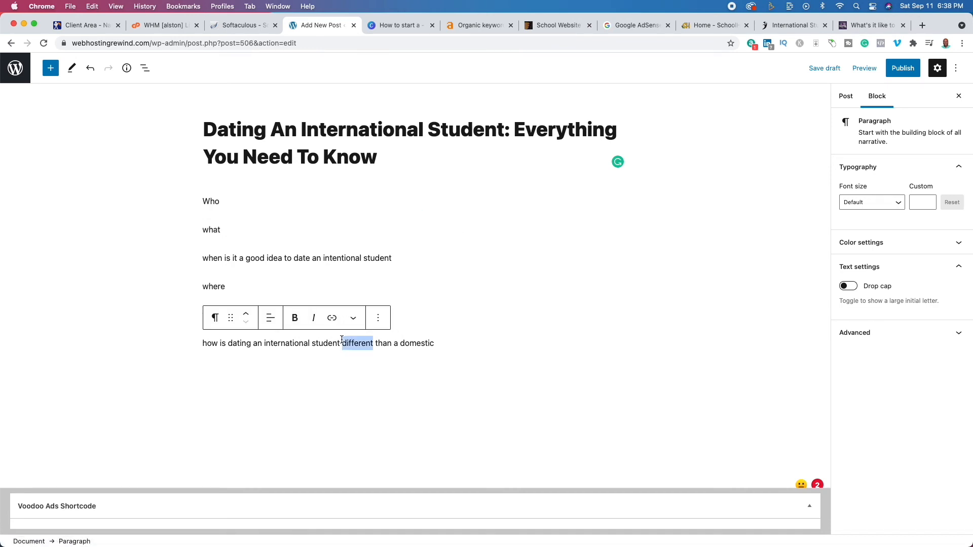
pyautogui.tripleClick(341, 340)
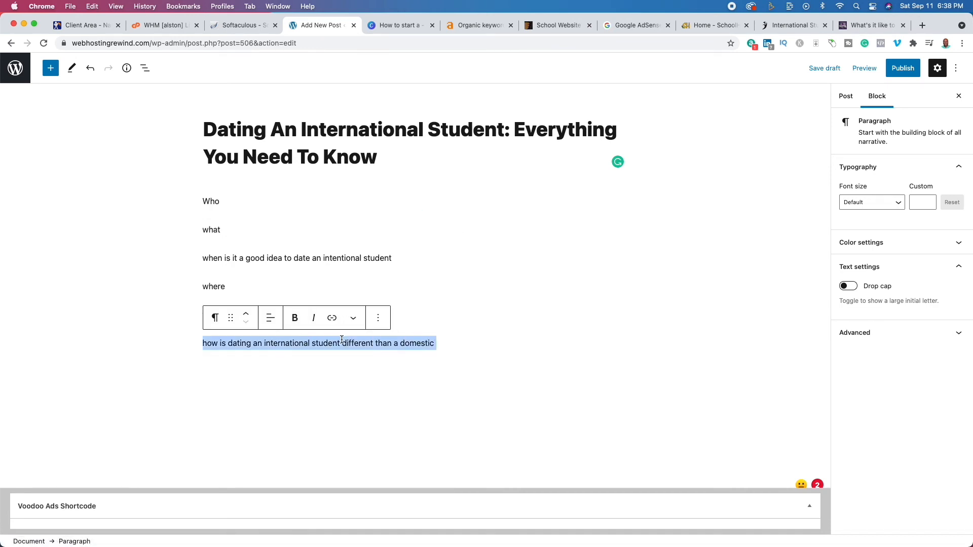
pyautogui.press('BackSpace')
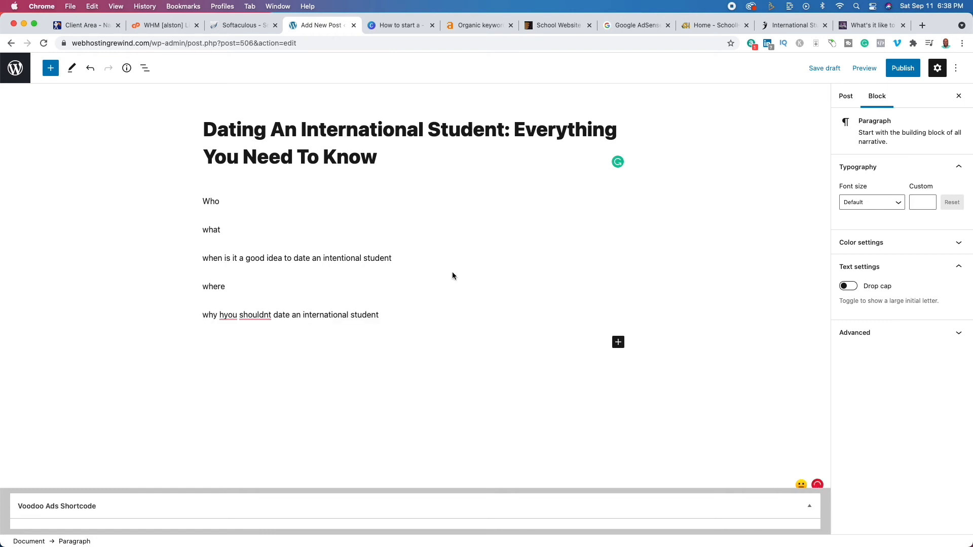
# Transform the paragraph beginning with "when is it a good idea" into a heading
pyautogui.tripleClick(342, 259)
pyautogui.click(220, 240)
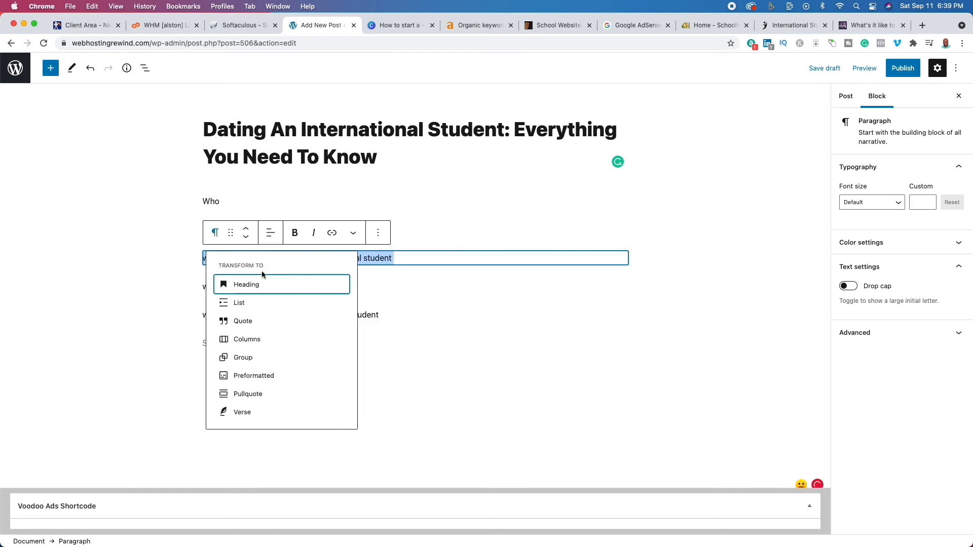
pyautogui.click(255, 283)
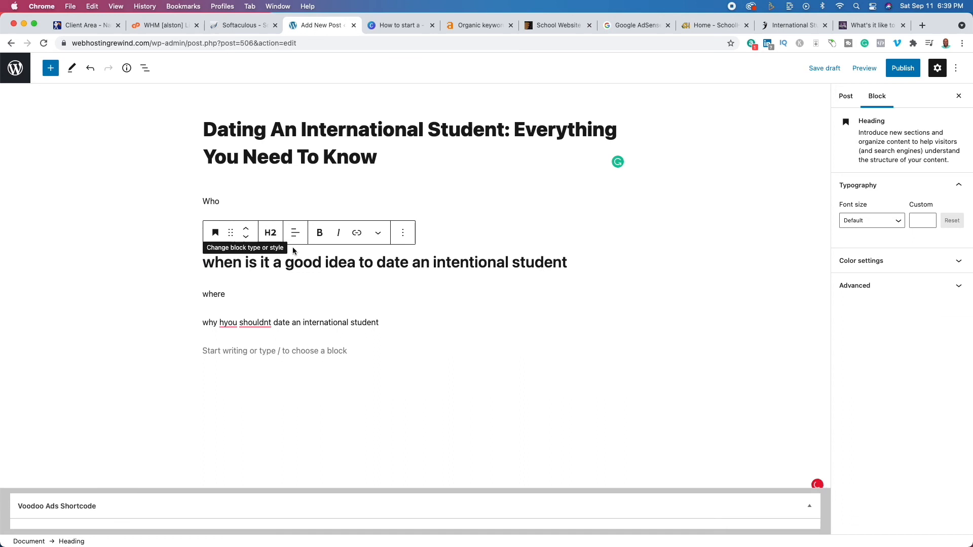
# Add a paragraph below the heading reading "There are many benfits to dating an international student"
pyautogui.click(587, 271)
pyautogui.press('Return')
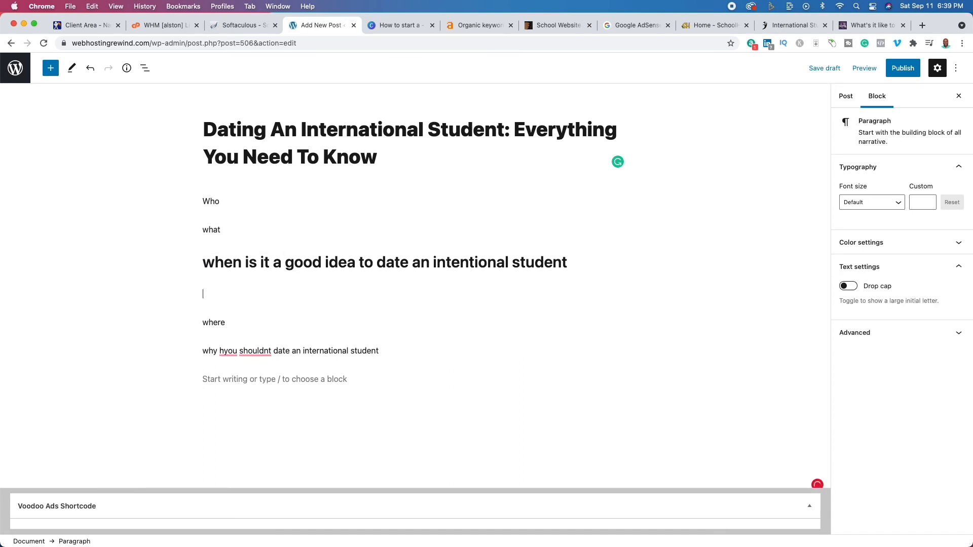
pyautogui.write('There are many benfits to d')
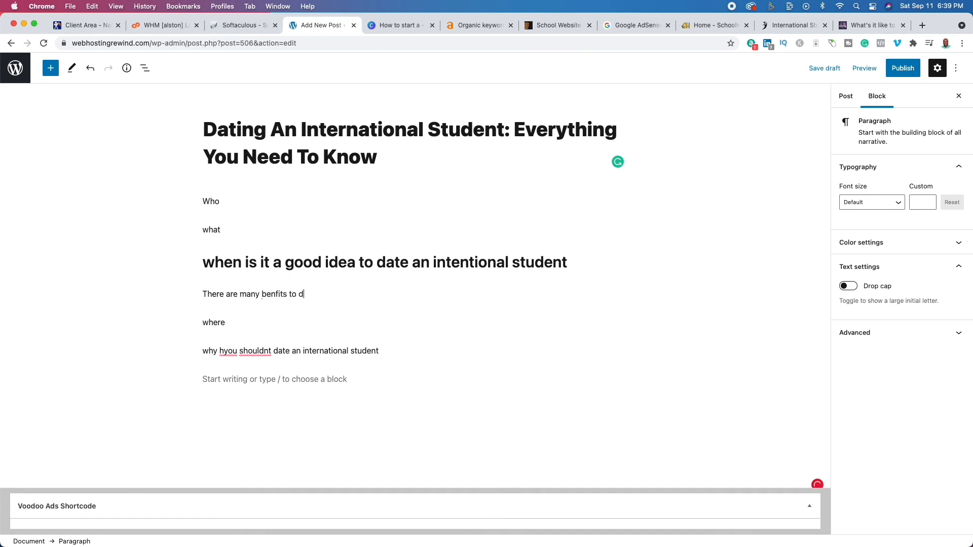
pyautogui.write('ating an international stu')
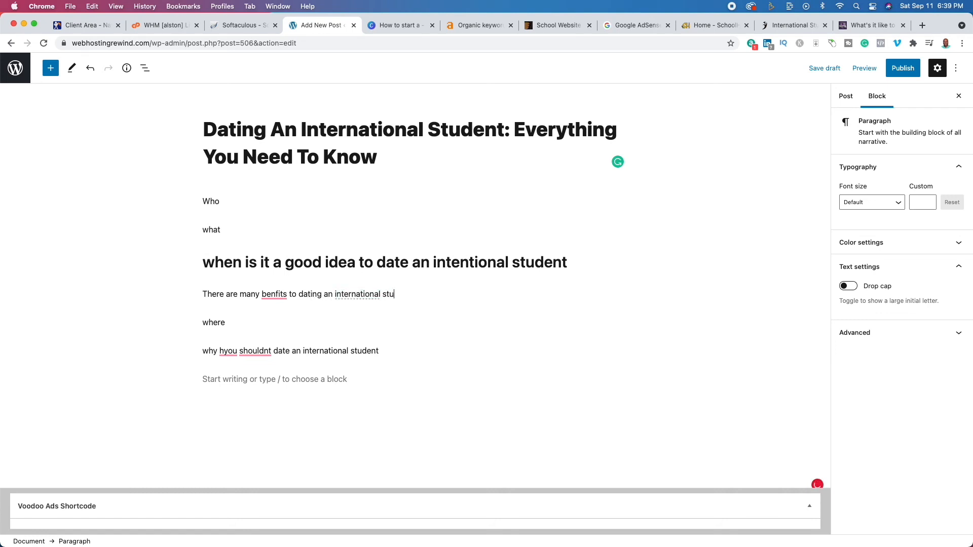
pyautogui.write('dent')
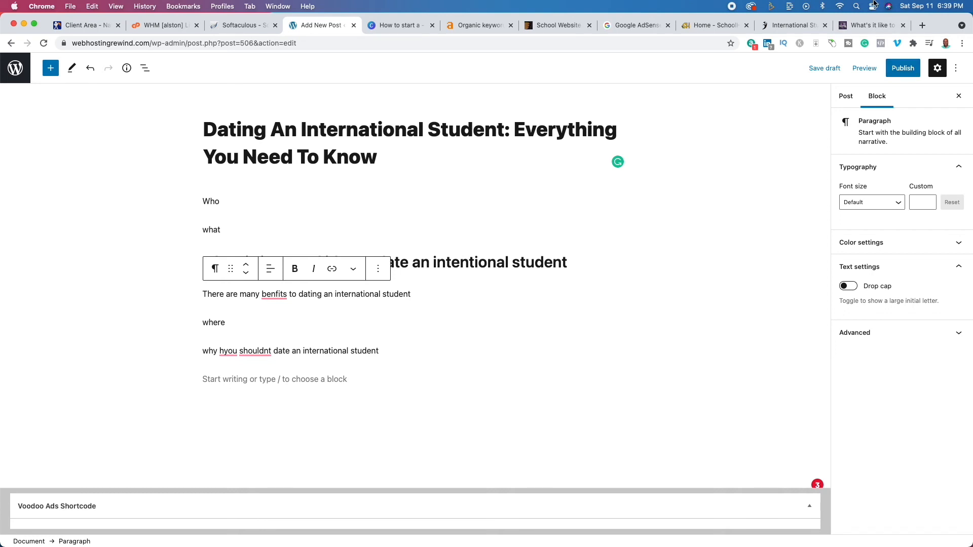
# Switch to the Canva presentation and show slide 4 with steps 9 to 12
pyautogui.click(399, 28)
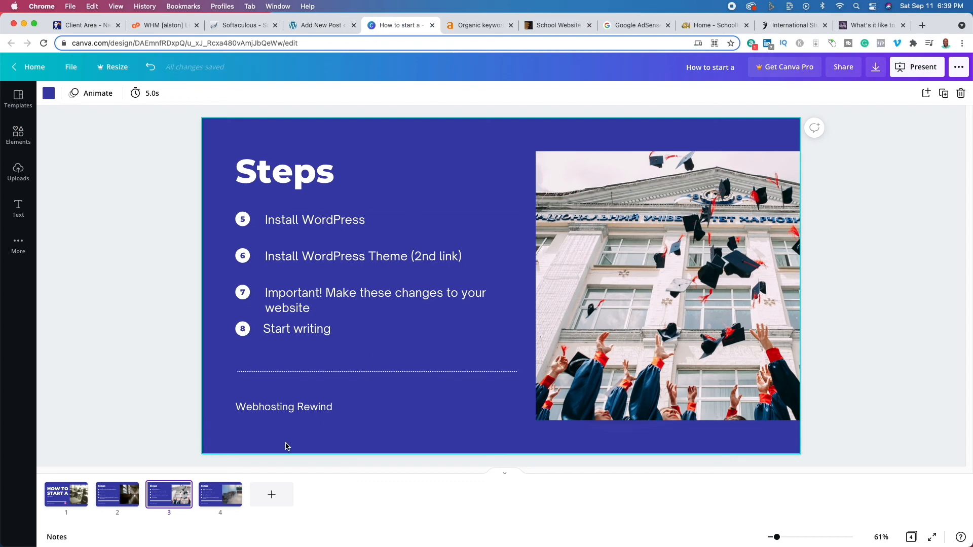
pyautogui.click(242, 493)
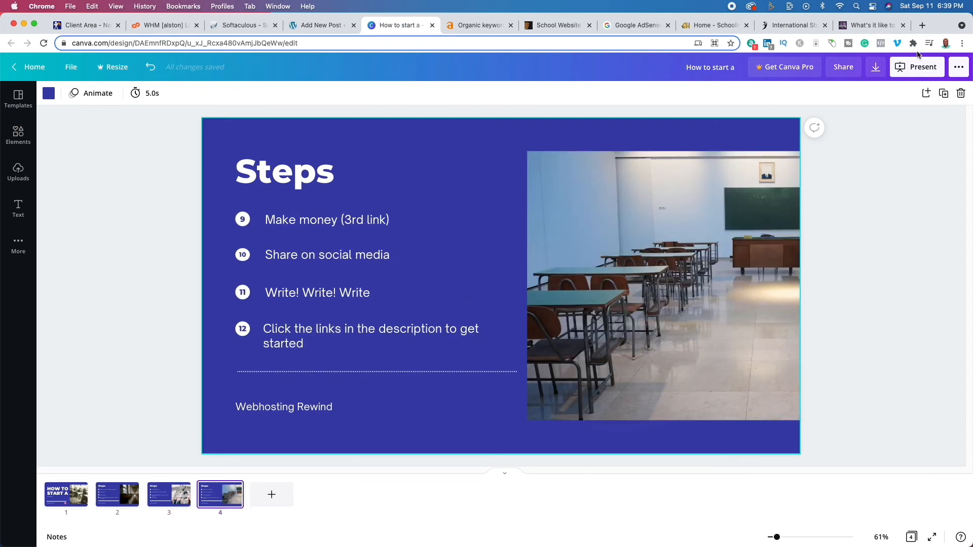
# Revisit the University of the People article and the International Student blog, and view the Google AdSense start page
pyautogui.click(880, 25)
pyautogui.scroll(3, 412, 296)
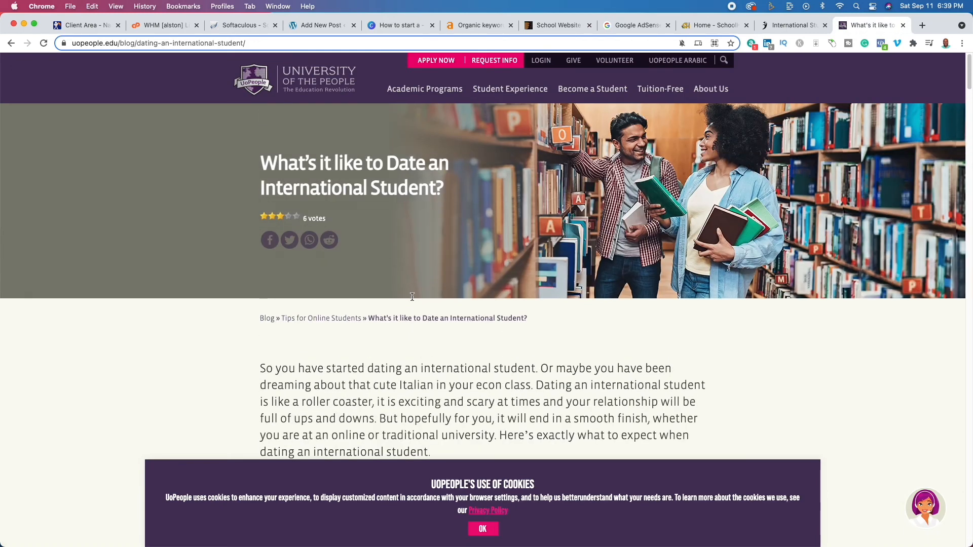
pyautogui.click(794, 26)
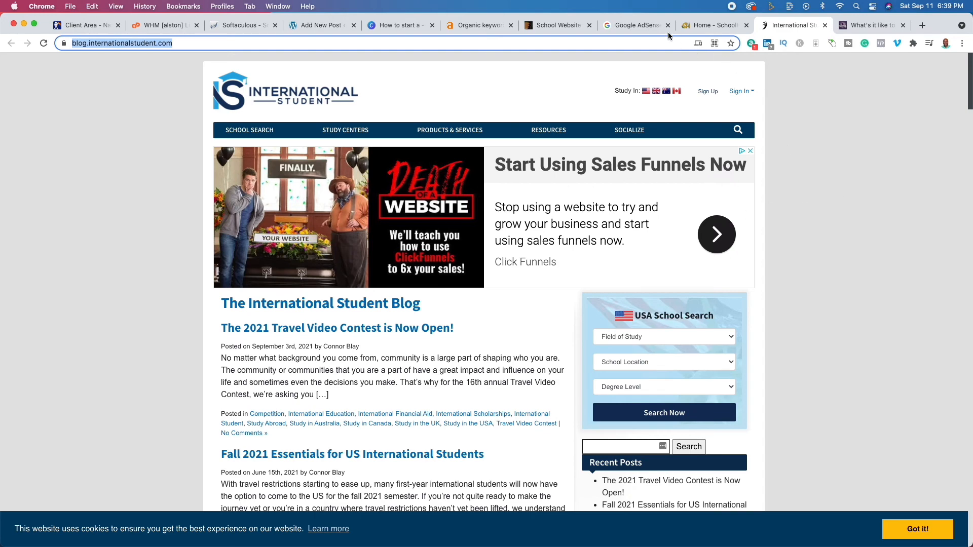
pyautogui.click(640, 26)
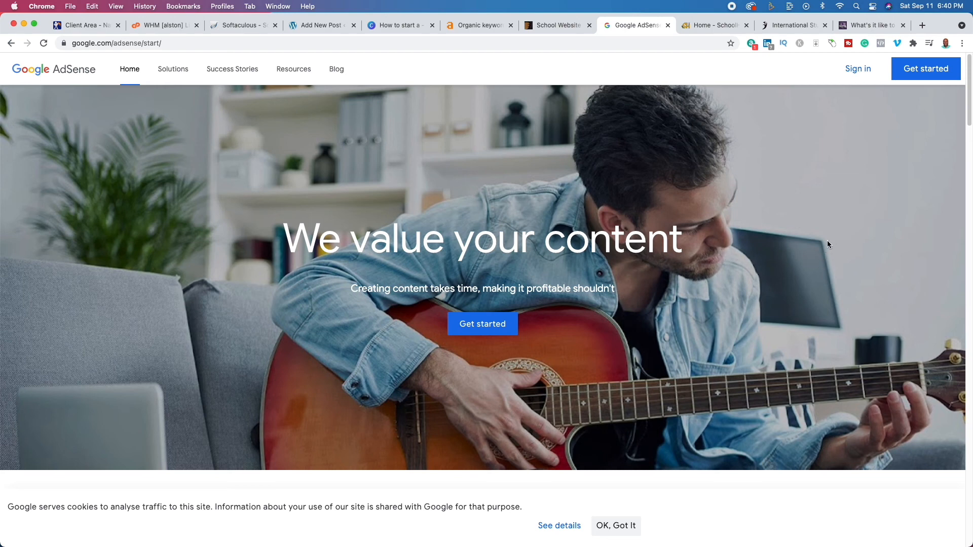
# Look through the International Student blog's home page, then scan the University of the People article again
pyautogui.click(779, 26)
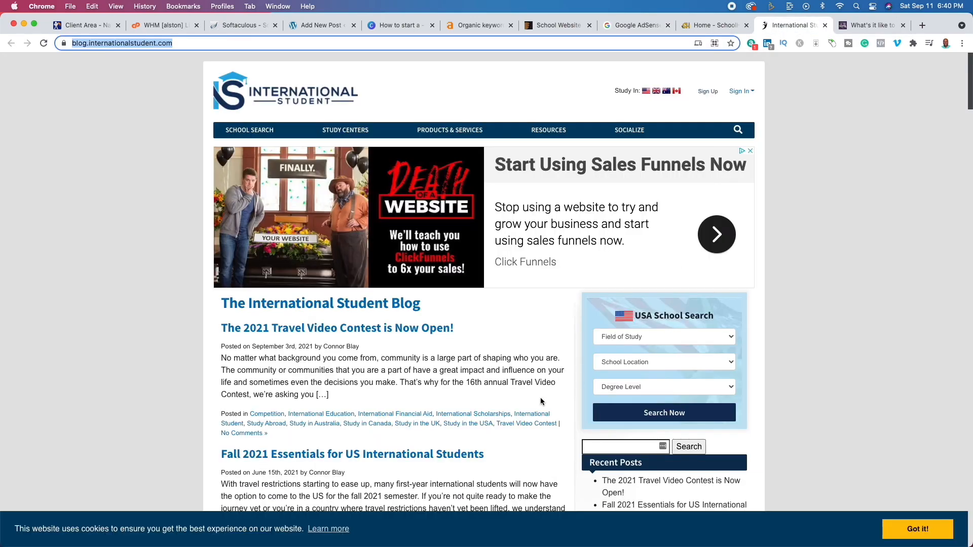
pyautogui.scroll(-3, 473, 399)
pyautogui.scroll(-10, 473, 399)
pyautogui.scroll(15, 477, 400)
pyautogui.click(862, 26)
pyautogui.scroll(-15, 406, 307)
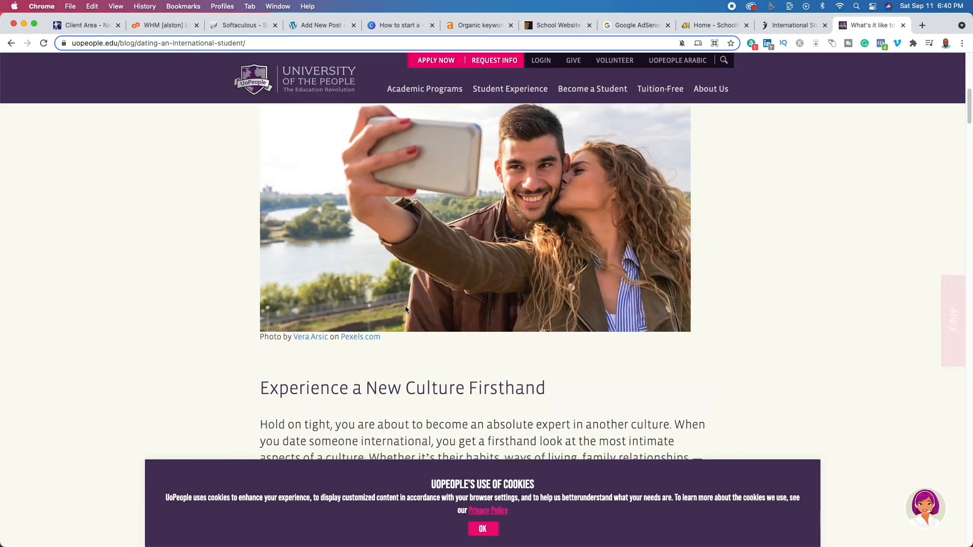
# Review the title and introduction of the University of the People article on dating an international student
pyautogui.scroll(15, 406, 306)
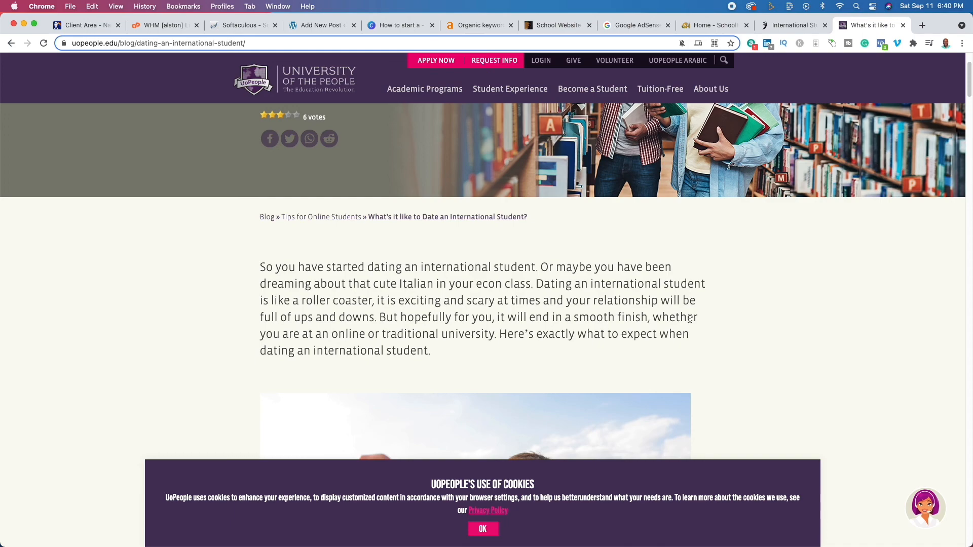
pyautogui.scroll(-7, 690, 318)
pyautogui.scroll(7, 690, 320)
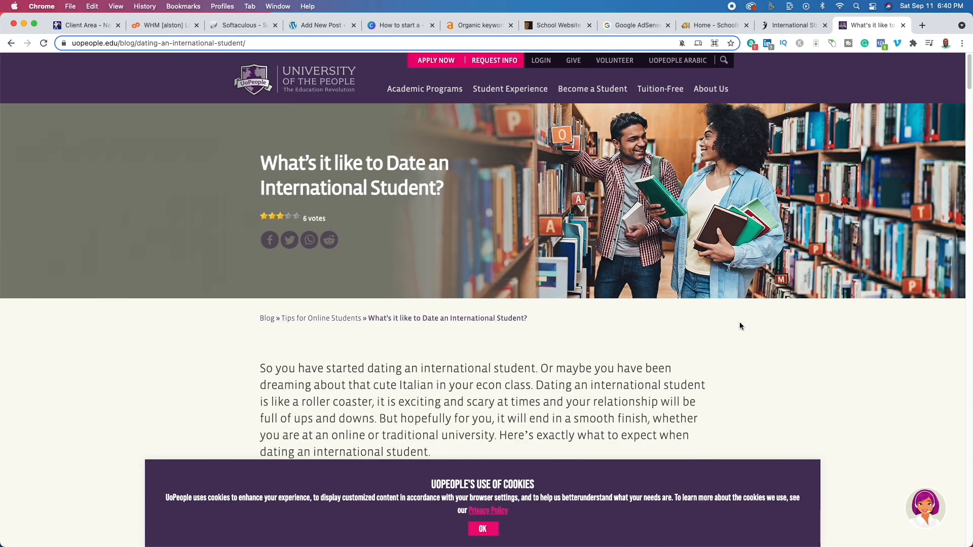
pyautogui.scroll(-7, 740, 326)
pyautogui.scroll(7, 740, 326)
pyautogui.scroll(6, 624, 304)
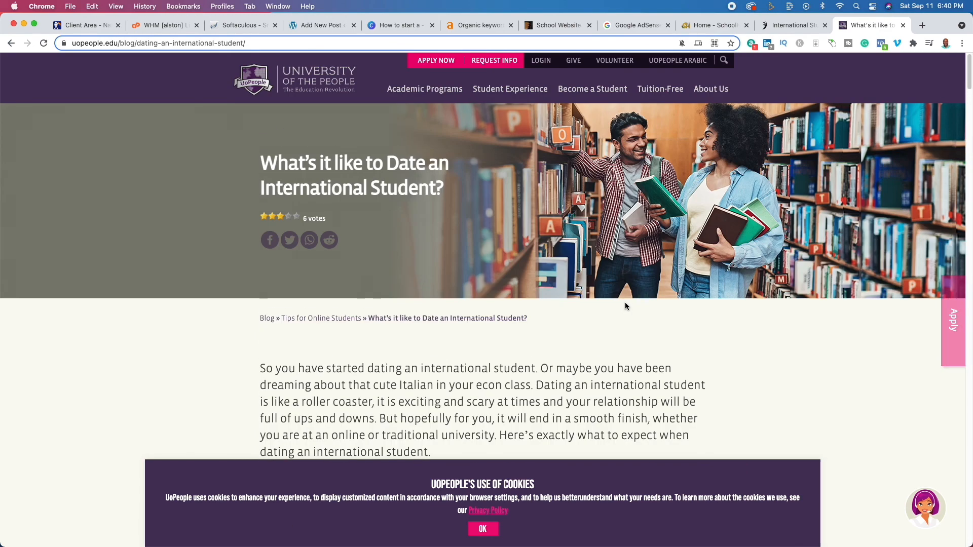
# View the International Student and SchoolHabits home pages, and skim the University of the People article down to its Personal Study Buddy section
pyautogui.click(801, 27)
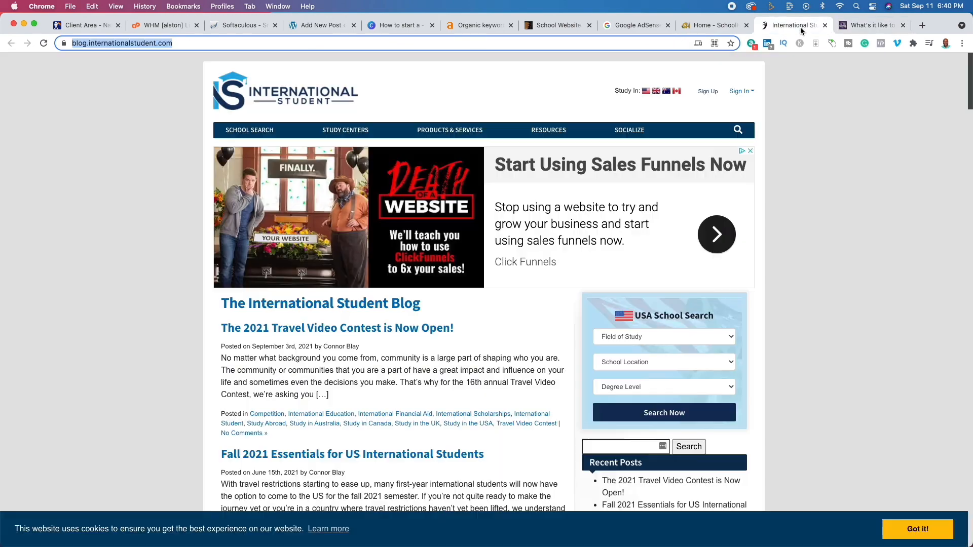
pyautogui.click(707, 27)
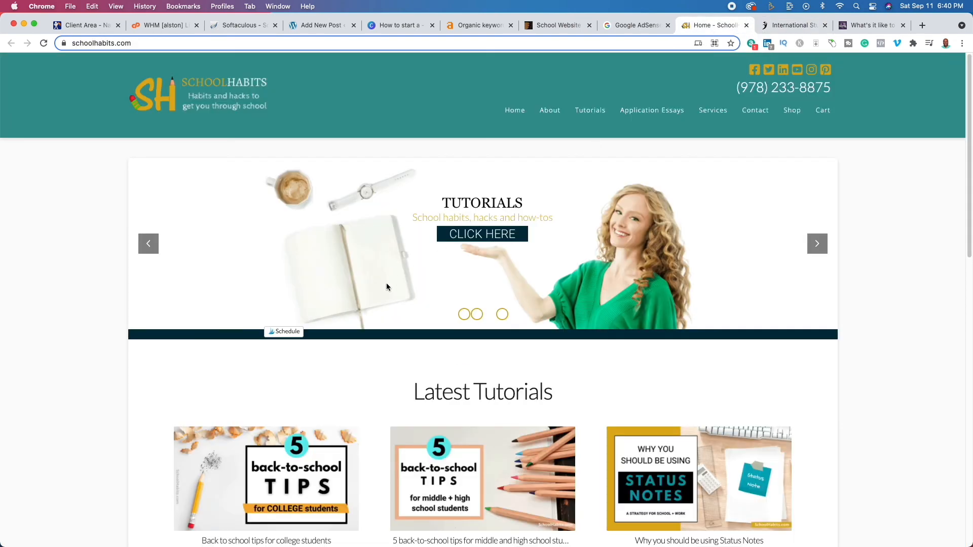
pyautogui.click(854, 26)
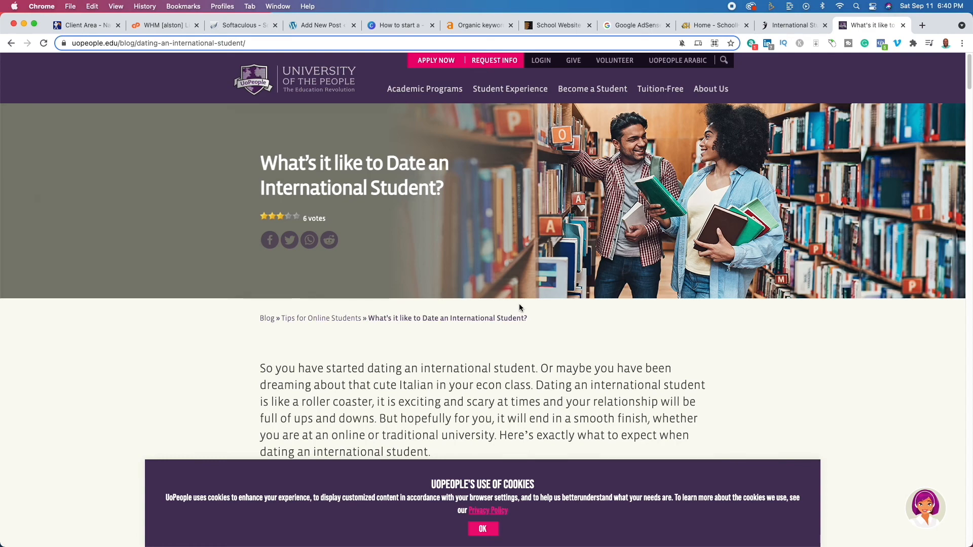
pyautogui.scroll(-5, 519, 303)
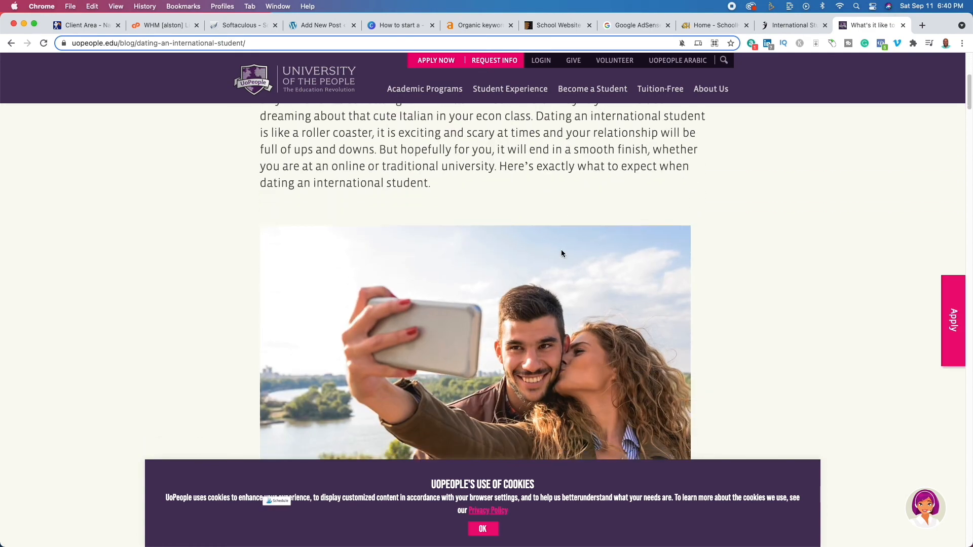
pyautogui.scroll(5, 603, 269)
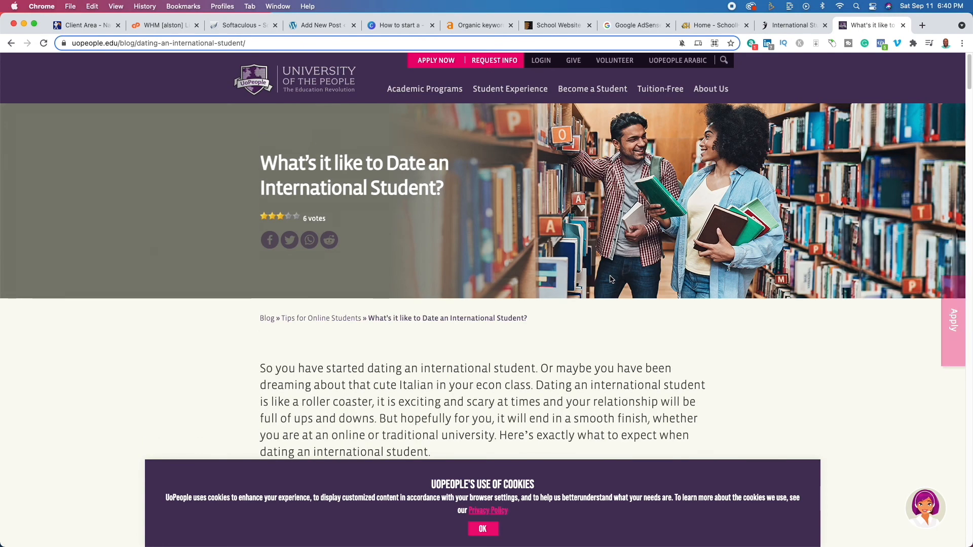
pyautogui.scroll(-7, 461, 353)
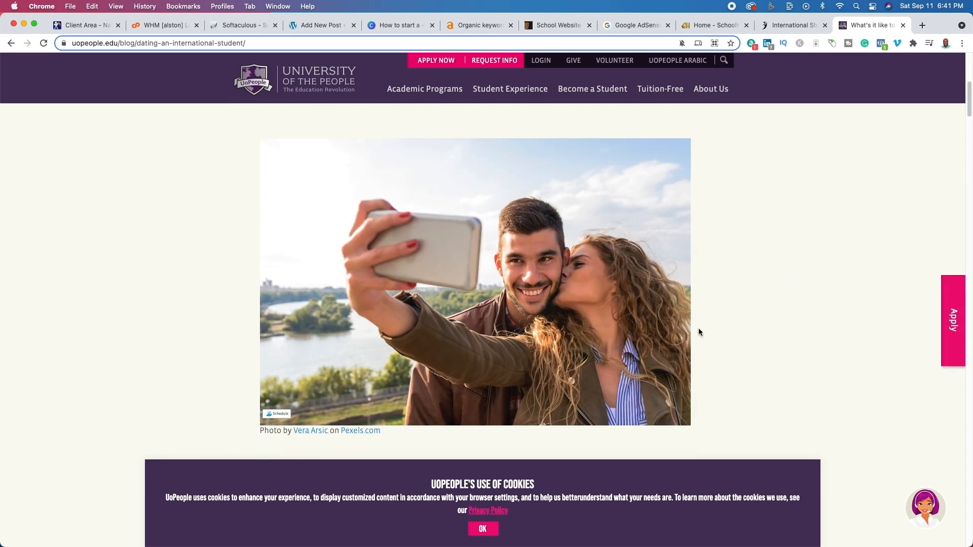
pyautogui.scroll(-6, 651, 310)
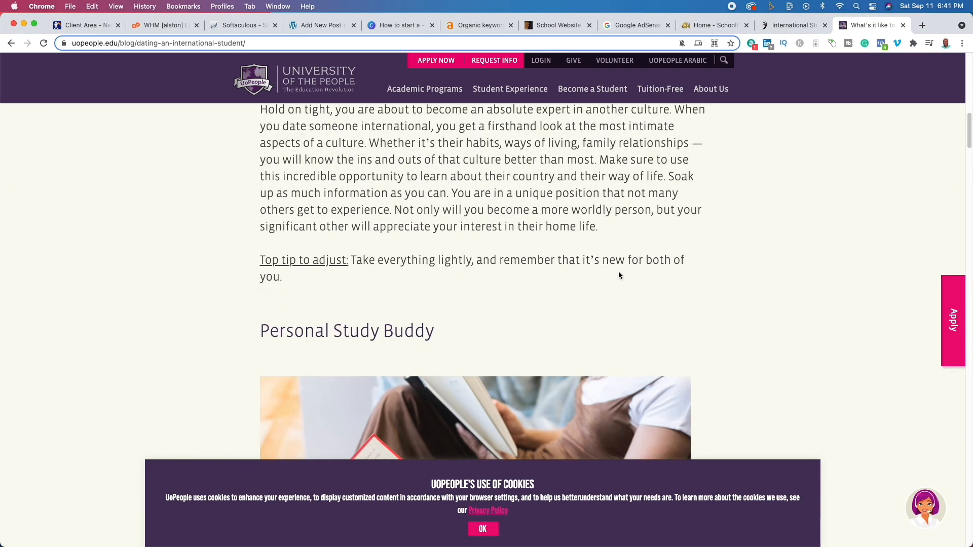
pyautogui.scroll(13, 618, 272)
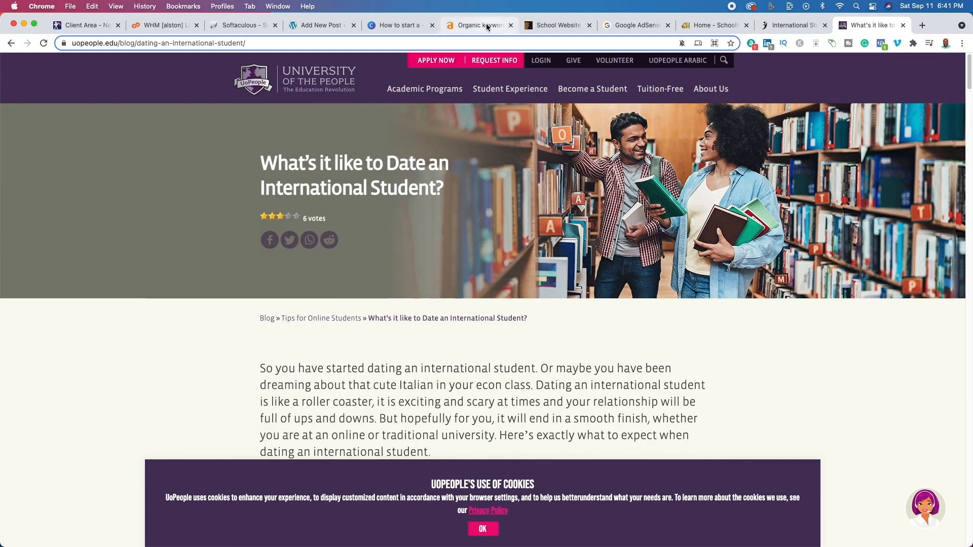
# Revisit the International Student blog and the WordPress post draft, and return to the Canva slide with steps 9 to 12
pyautogui.click(781, 25)
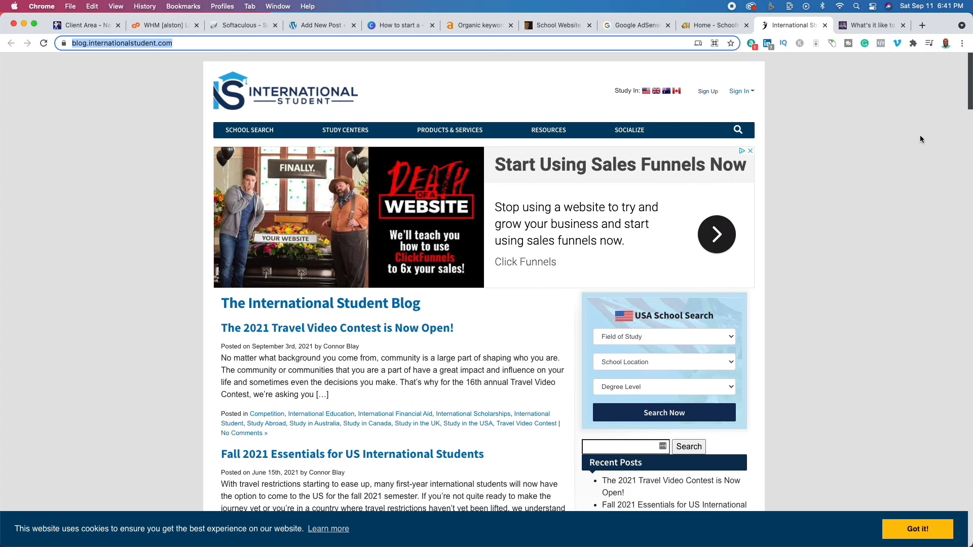
pyautogui.click(325, 25)
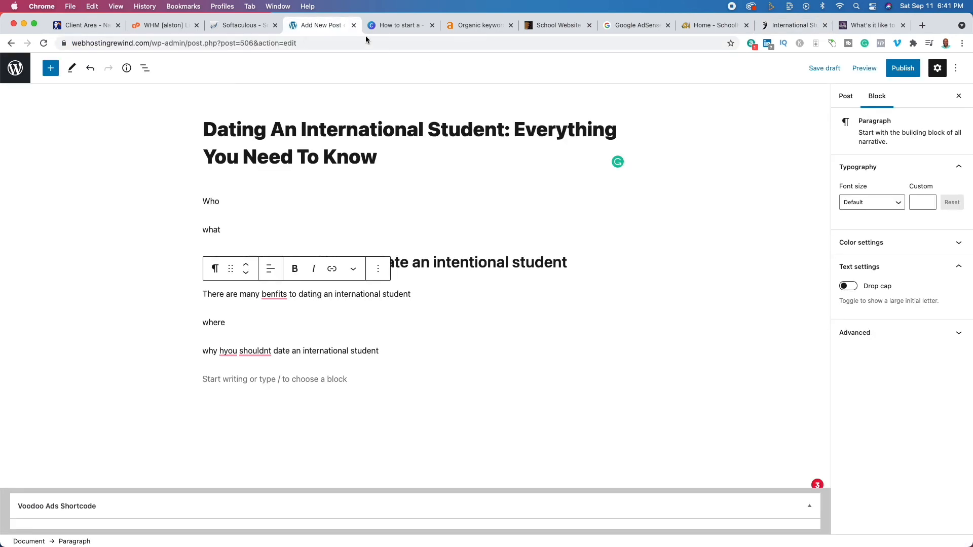
pyautogui.click(405, 25)
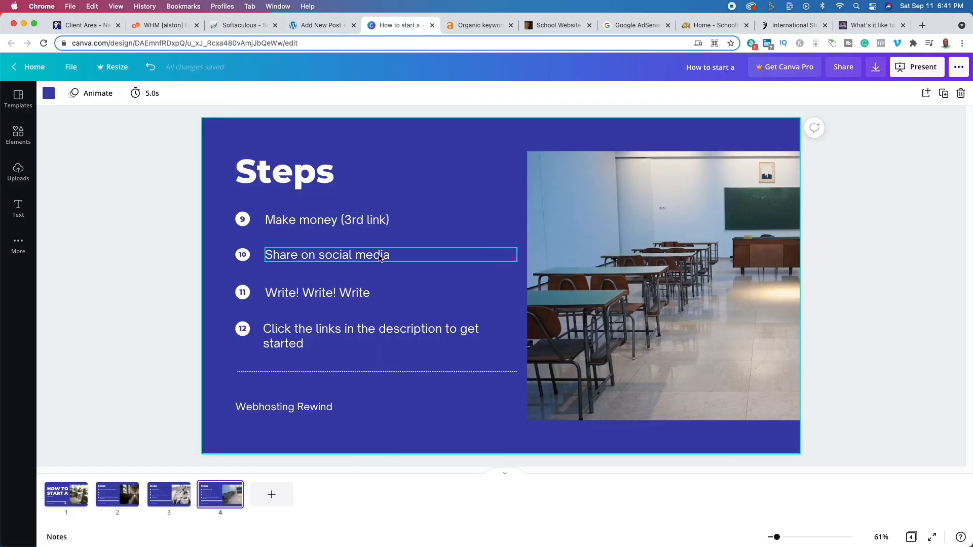